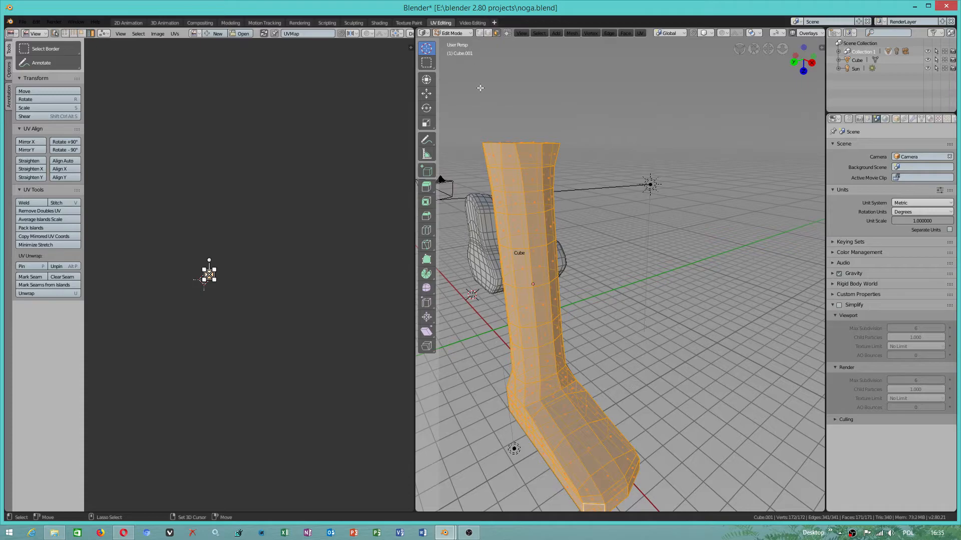
# - Switch to the Modeling workspace to work on the leg model in Object Mode
pyautogui.moveTo(553, 199); pyautogui.dragTo(550, 250, button='middle')
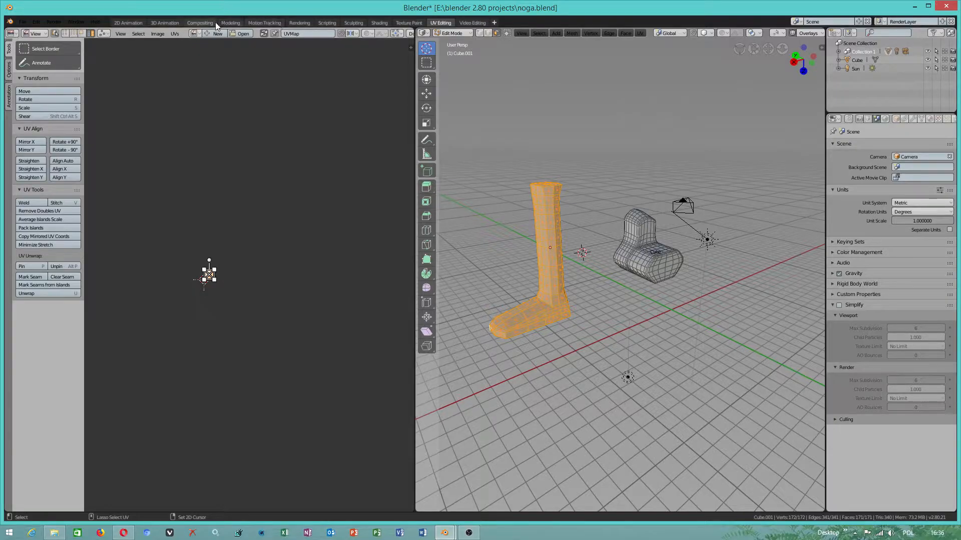
pyautogui.click(231, 23)
pyautogui.moveTo(350, 240); pyautogui.dragTo(270, 270, button='middle')
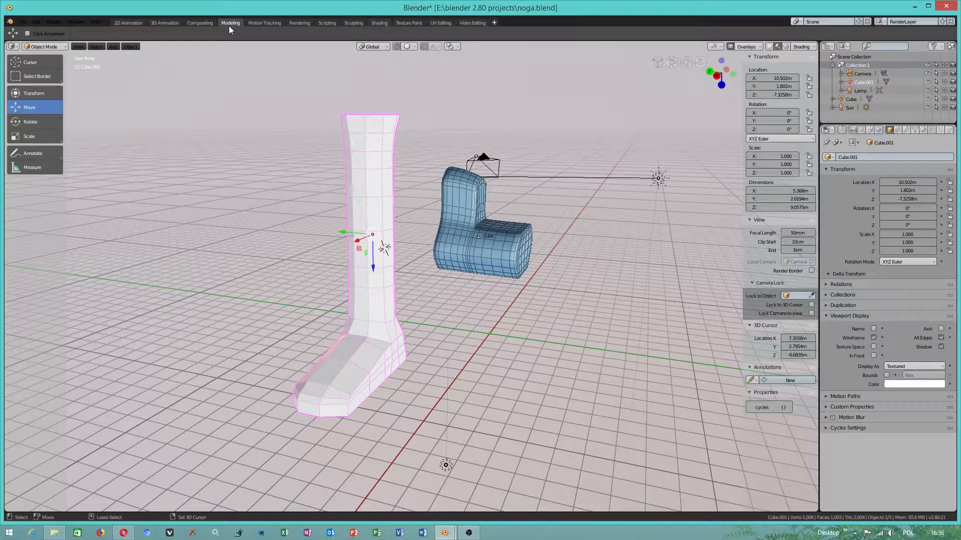
pyautogui.moveTo(391, 130); pyautogui.dragTo(406, 76, button='middle')
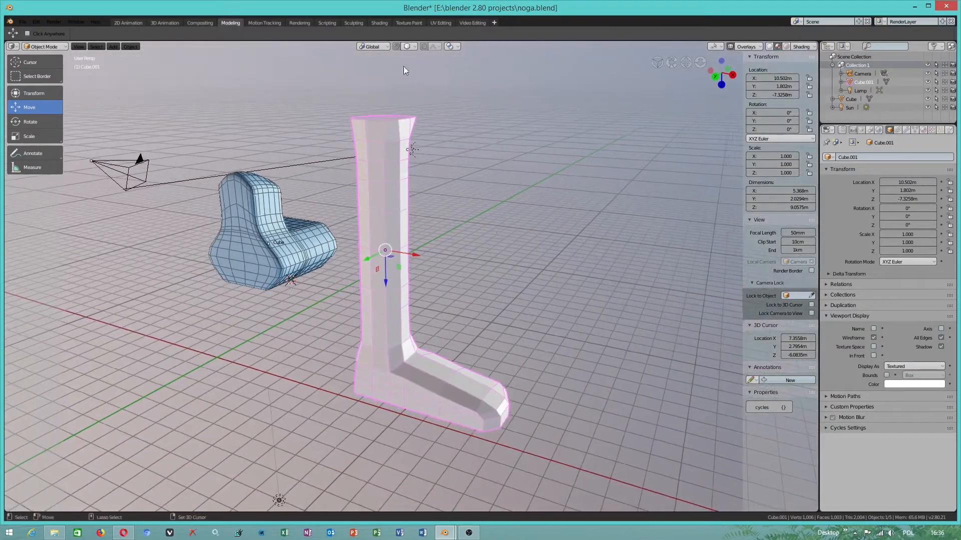
# - Browse the key configuration files available for import in the user preferences and close them without importing any
pyautogui.click(36, 23)
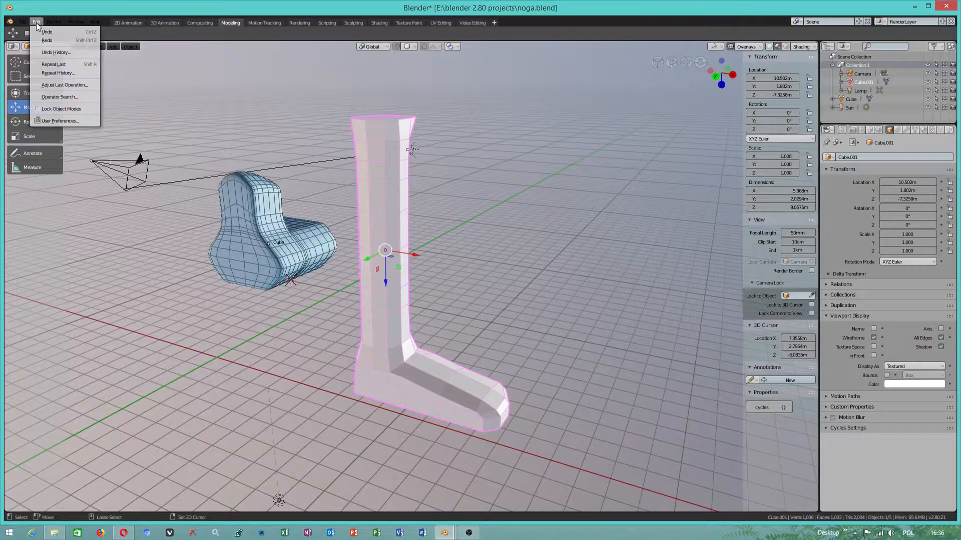
pyautogui.click(57, 121)
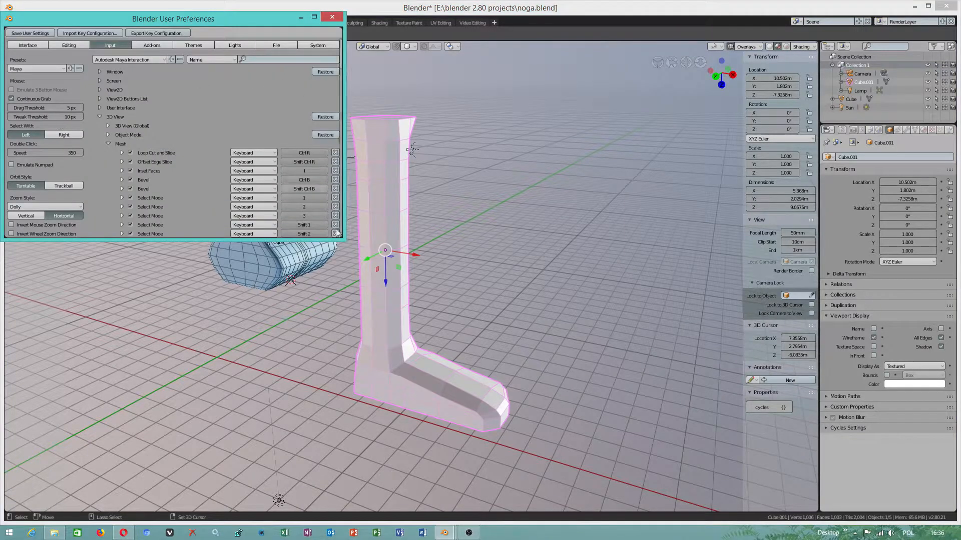
pyautogui.moveTo(344, 251); pyautogui.dragTo(400, 251)
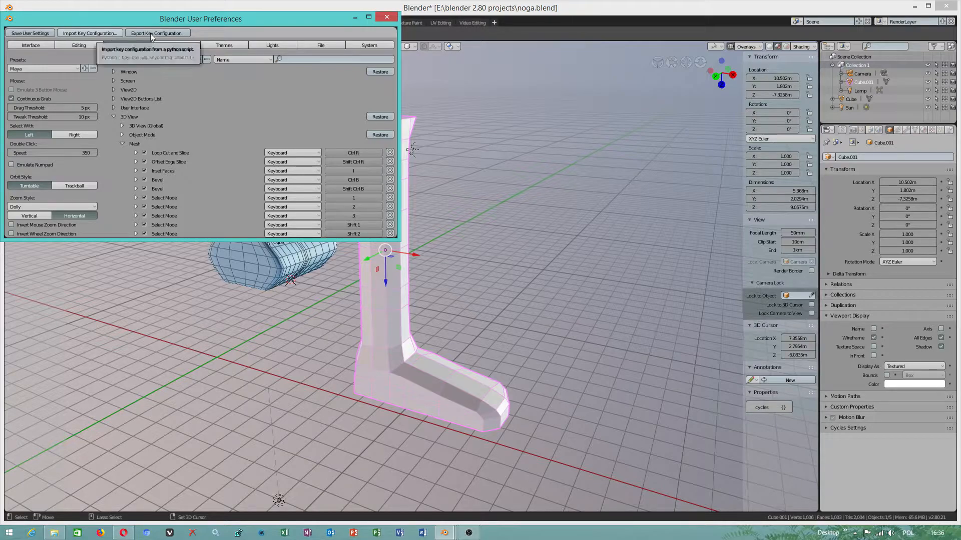
pyautogui.click(87, 32)
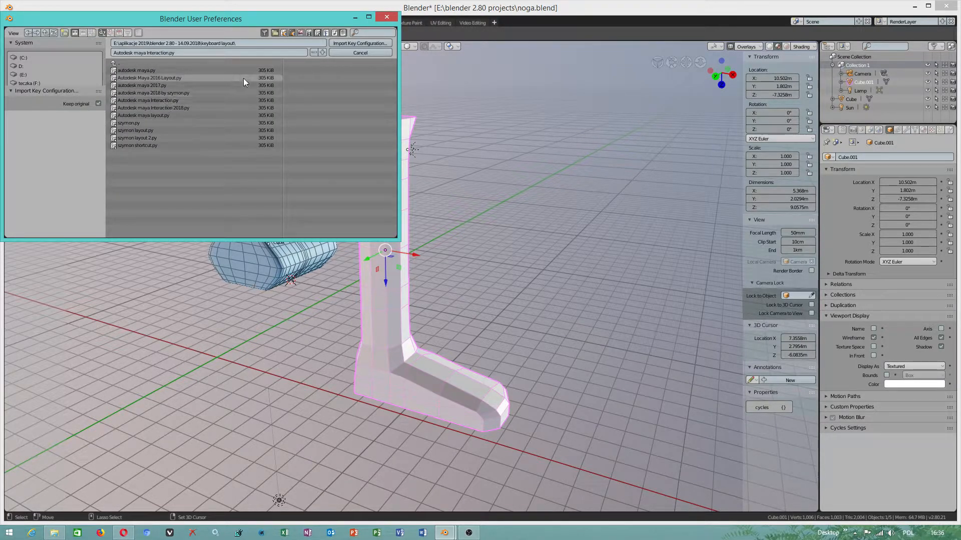
pyautogui.click(370, 53)
pyautogui.click(37, 71)
pyautogui.click(37, 70)
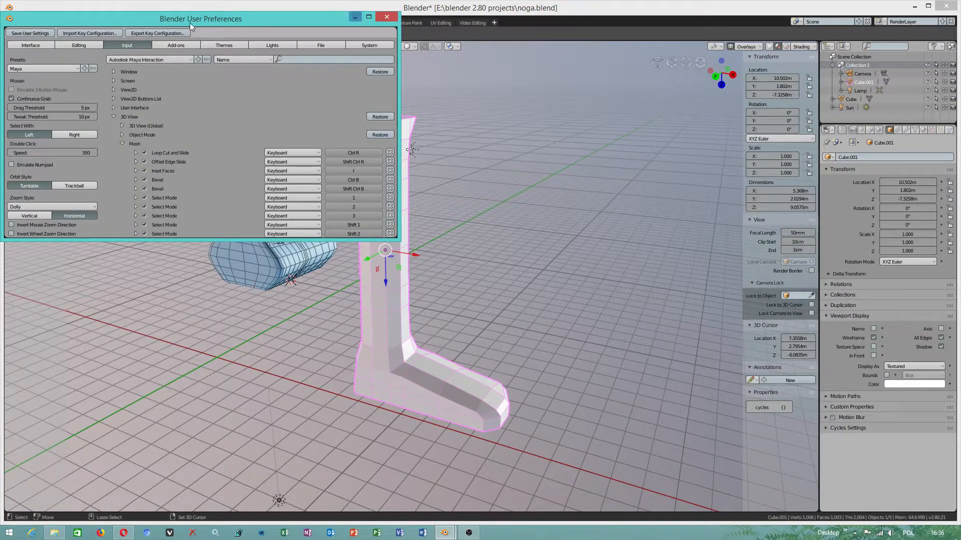
pyautogui.click(387, 17)
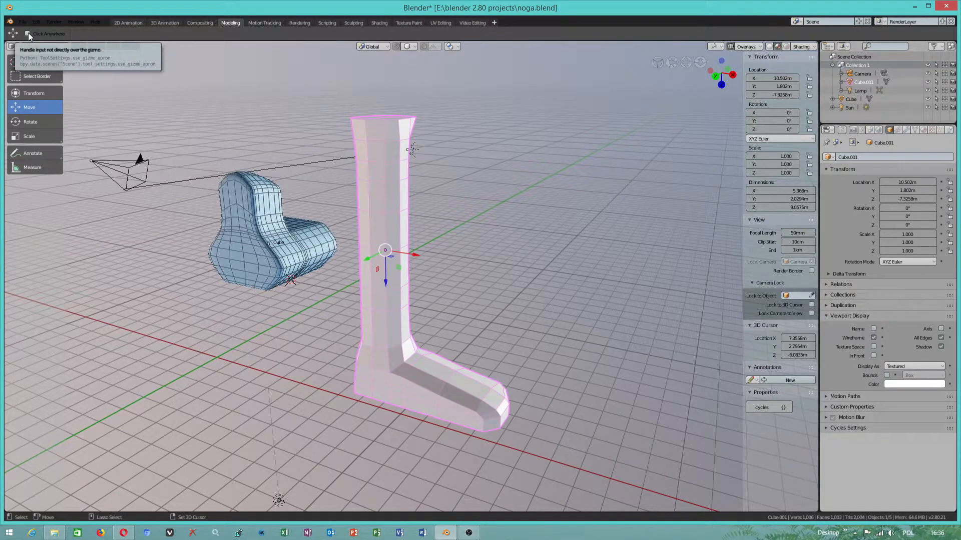
# - Move the leg object about 16 cm along X and 1.43 m along Y
pyautogui.moveTo(391, 256); pyautogui.dragTo(372, 275)
pyautogui.moveTo(283, 284); pyautogui.dragTo(375, 250, button='middle')
pyautogui.scroll(3, 374, 250)
pyautogui.scroll(3, 374, 251)
pyautogui.scroll(-5, 374, 250)
pyautogui.scroll(5, 376, 250)
pyautogui.scroll(-4, 376, 250)
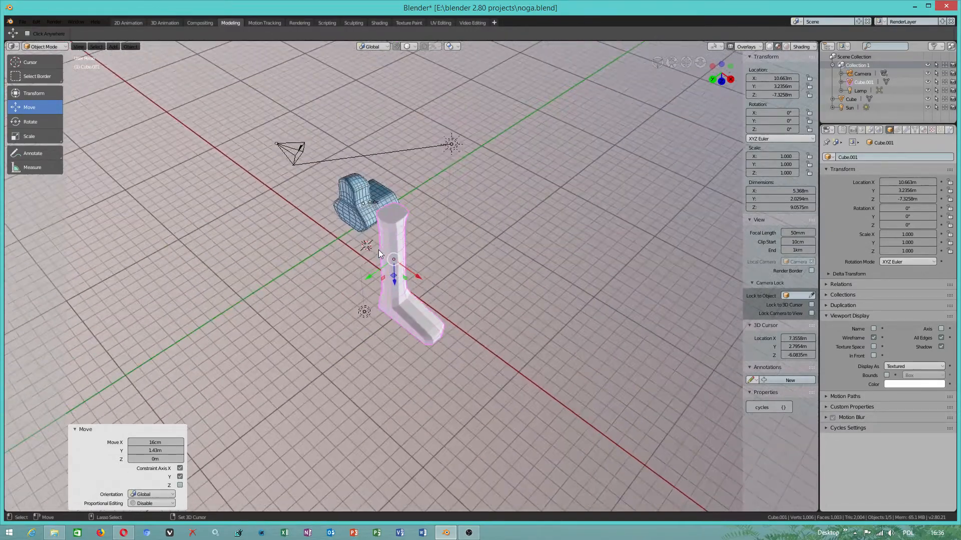
# - Enter Edit Mode on the leg mesh and frame the selected face on its top end
pyautogui.scroll(3, 378, 250)
pyautogui.click(26, 46)
pyautogui.click(44, 66)
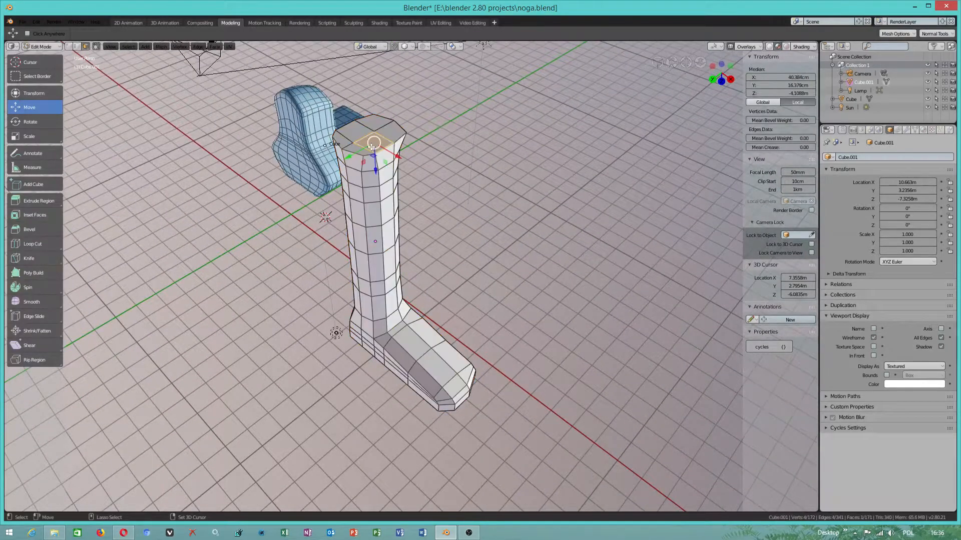
pyautogui.scroll(1, 372, 147)
pyautogui.press('KP_Decimal')
pyautogui.scroll(-9, 419, 204)
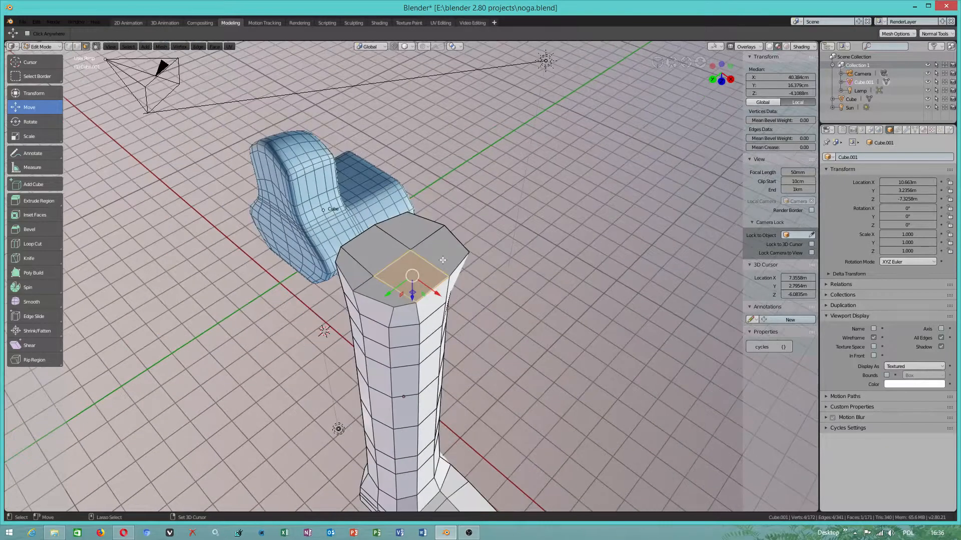
pyautogui.scroll(5, 446, 261)
pyautogui.scroll(-5, 496, 284)
pyautogui.moveTo(525, 308); pyautogui.dragTo(333, 298, button='middle')
pyautogui.scroll(-6, 333, 297)
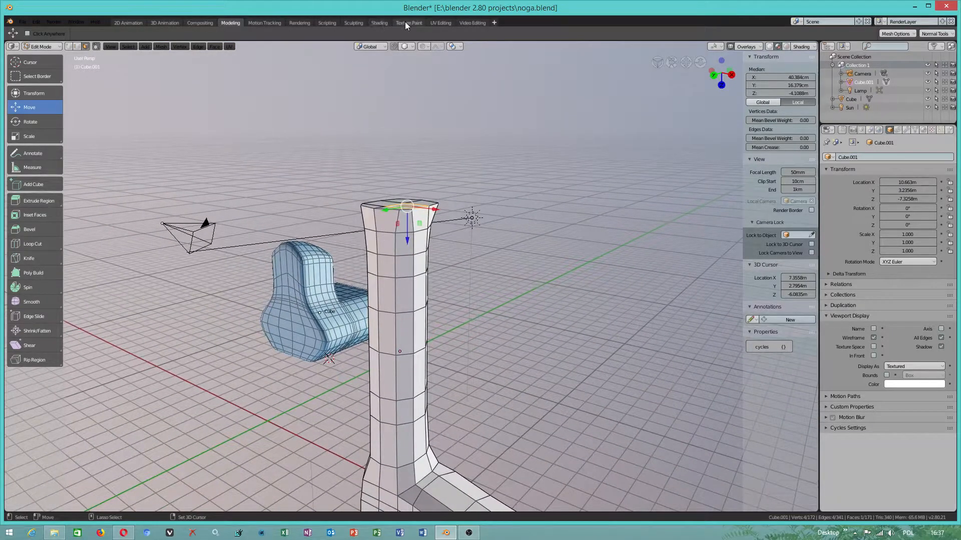
# - Switch to the UV Editing workspace and activate the Move tool for the leg mesh
pyautogui.click(441, 22)
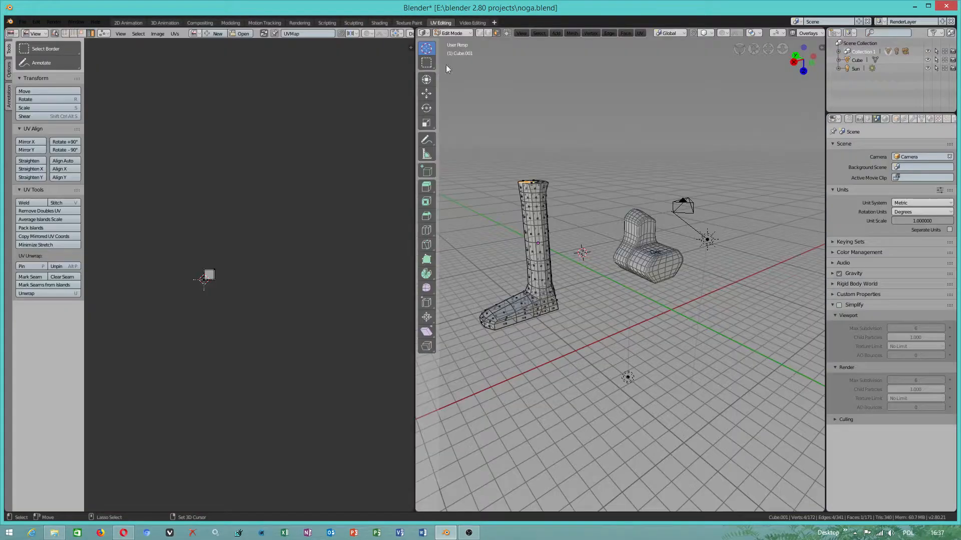
pyautogui.moveTo(598, 252); pyautogui.dragTo(665, 208, button='middle')
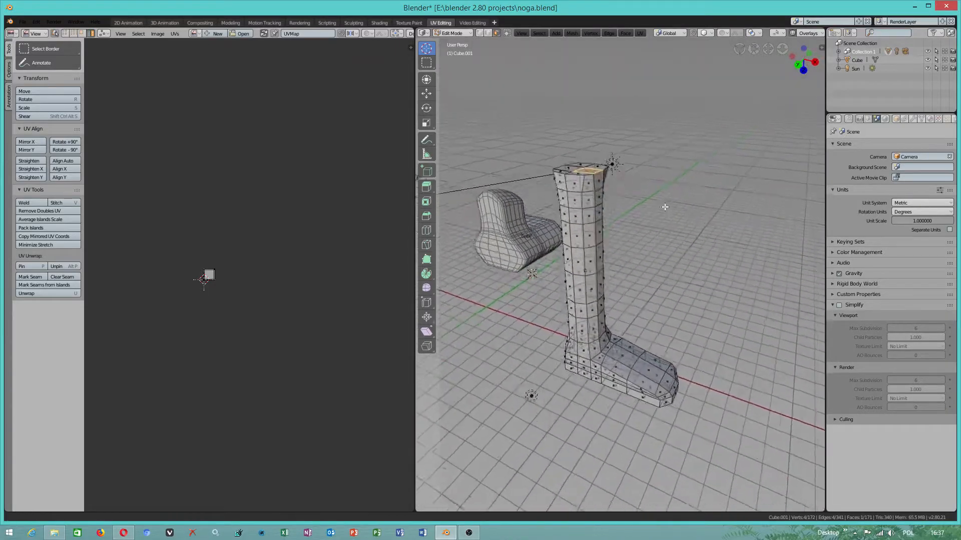
pyautogui.scroll(5, 641, 215)
pyautogui.scroll(-5, 605, 198)
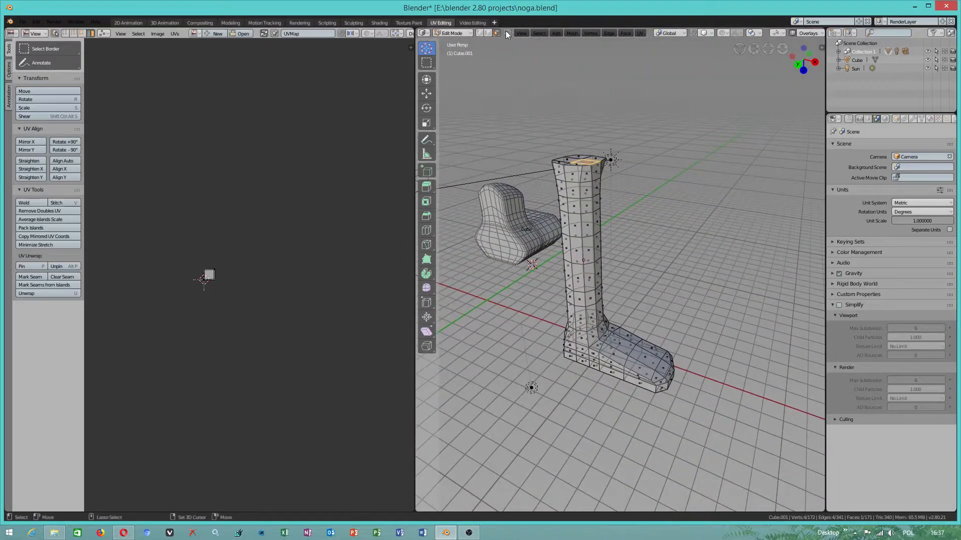
pyautogui.moveTo(608, 175); pyautogui.dragTo(618, 221, button='middle')
pyautogui.scroll(5, 646, 230)
pyautogui.scroll(-4, 645, 230)
pyautogui.click(427, 93)
pyautogui.keyDown('shift'); pyautogui.moveTo(560, 288); pyautogui.dragTo(561, 217, button='middle'); pyautogui.keyUp('shift')
pyautogui.scroll(3, 600, 200)
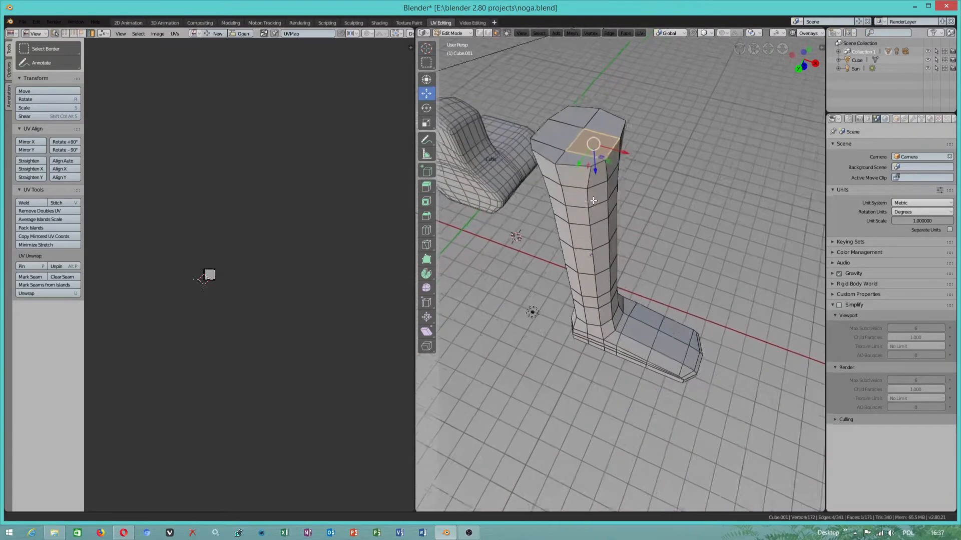
pyautogui.keyDown('shift'); pyautogui.moveTo(531, 97); pyautogui.dragTo(541, 116, button='middle'); pyautogui.keyUp('shift')
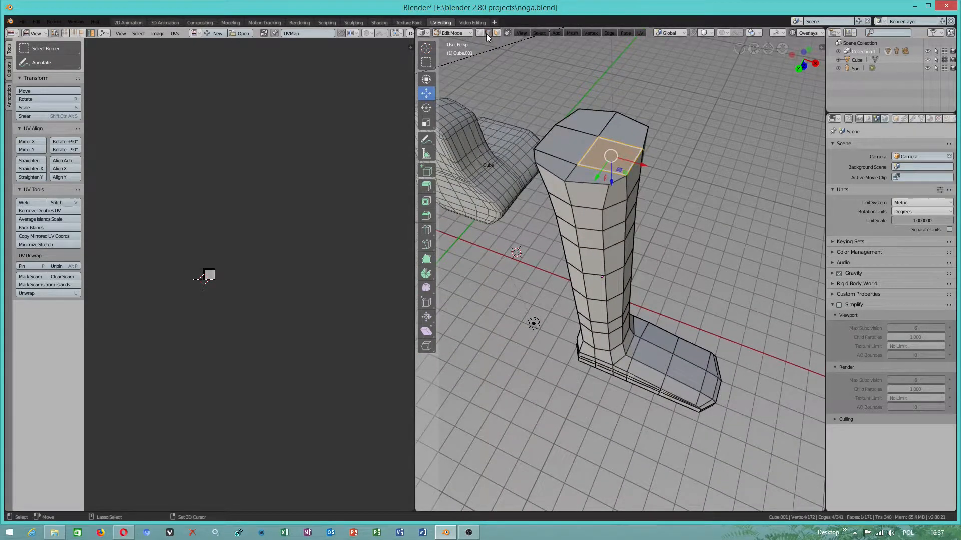
# - Select the edges around the leg's top rim one by one in edge select mode
pyautogui.click(571, 183)
pyautogui.keyDown('shift'); pyautogui.click(546, 169); pyautogui.keyUp('shift')
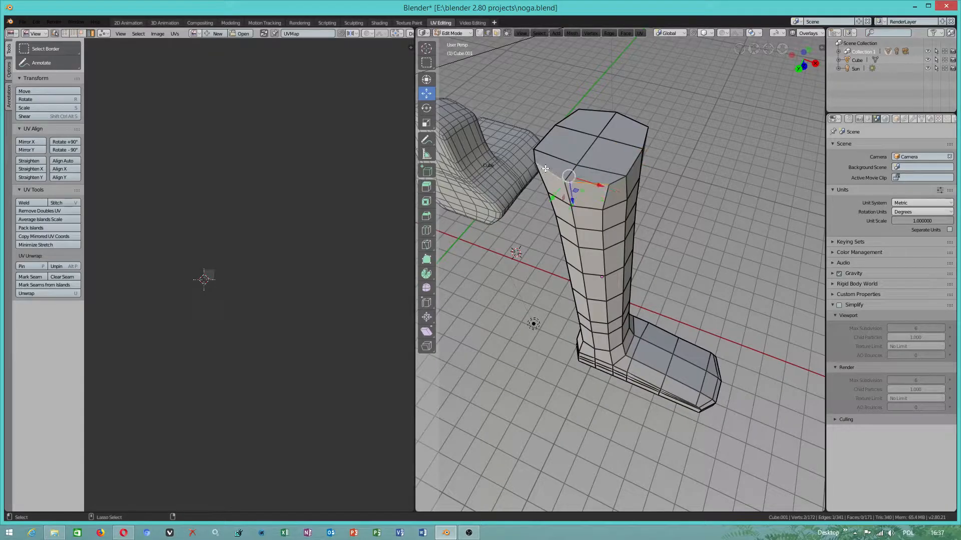
pyautogui.keyDown('shift'); pyautogui.click(632, 156); pyautogui.keyUp('shift')
pyautogui.keyDown('shift'); pyautogui.click(632, 120); pyautogui.keyUp('shift')
pyautogui.keyDown('shift'); pyautogui.click(574, 116); pyautogui.keyUp('shift')
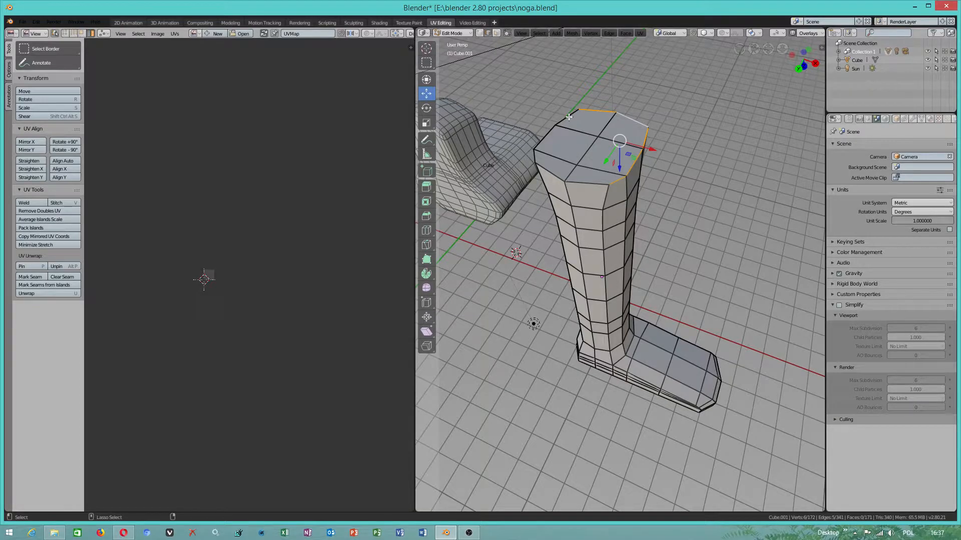
pyautogui.keyDown('ctrl'); pyautogui.click(569, 117); pyautogui.keyUp('ctrl')
pyautogui.keyDown('ctrl'); pyautogui.click(566, 182); pyautogui.keyUp('ctrl')
# - Add the vertical edge loop running down the leg from the rim to the heel to the selection
pyautogui.keyDown('ctrl'); pyautogui.click(570, 194); pyautogui.keyUp('ctrl')
pyautogui.moveTo(593, 234); pyautogui.dragTo(591, 164, button='middle')
pyautogui.keyDown('shift'); pyautogui.click(588, 115); pyautogui.keyUp('shift')
pyautogui.keyDown('shift'); pyautogui.click(591, 147); pyautogui.keyUp('shift')
pyautogui.keyDown('shift'); pyautogui.click(595, 171); pyautogui.keyUp('shift')
pyautogui.keyDown('alt'); pyautogui.keyDown('shift'); pyautogui.click(598, 205); pyautogui.keyUp('shift'); pyautogui.keyUp('alt')
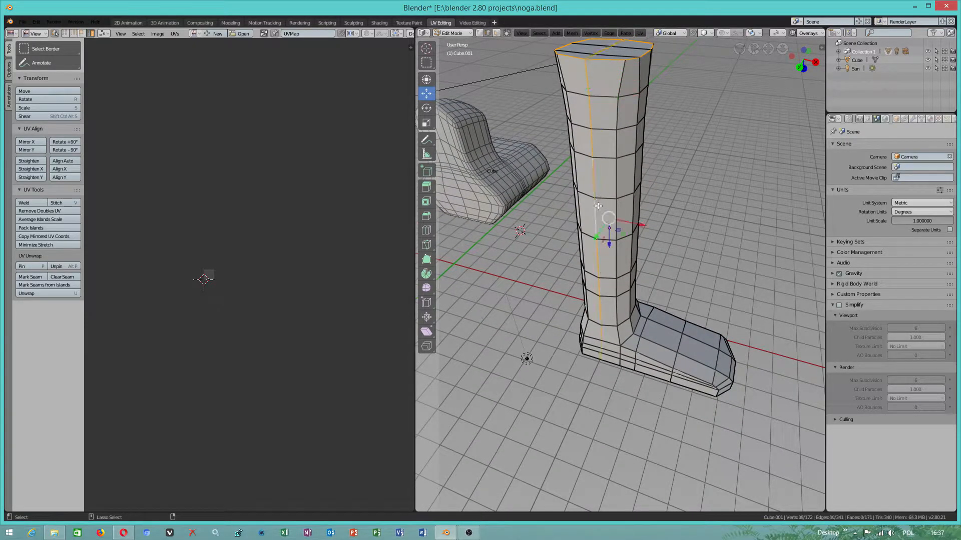
# - Deselect the edges of the vertical loop that cross the underside of the sole near the heel
pyautogui.moveTo(611, 286); pyautogui.dragTo(595, 270, button='middle')
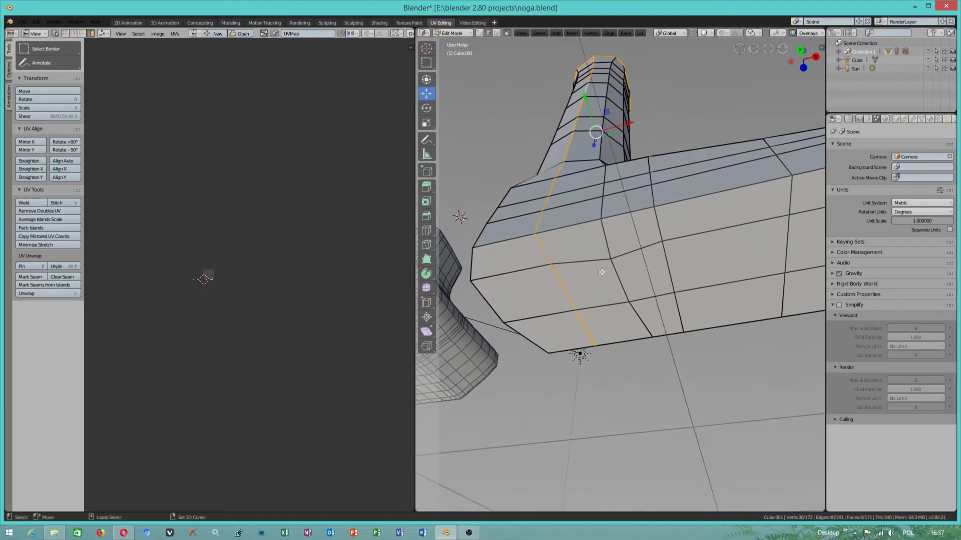
pyautogui.keyDown('shift'); pyautogui.click(558, 279); pyautogui.keyUp('shift')
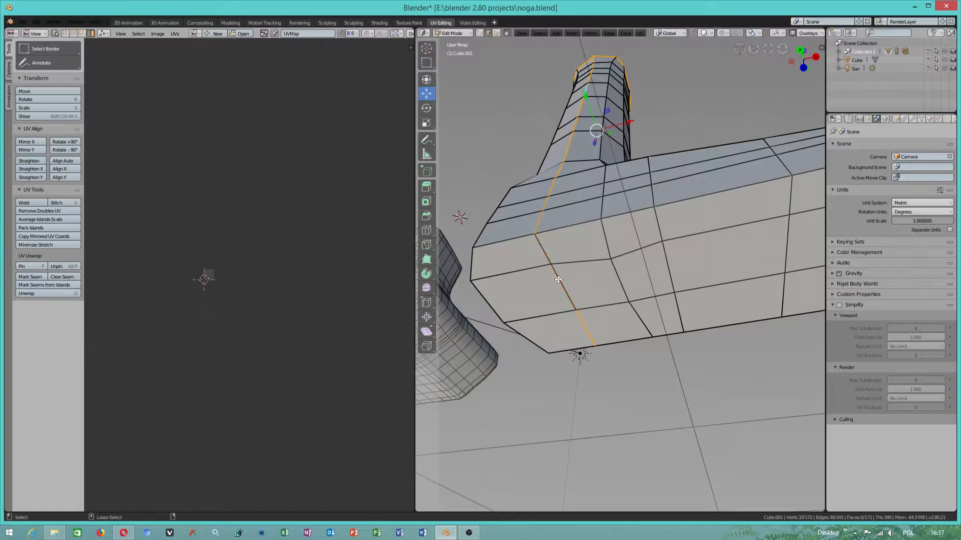
pyautogui.keyDown('shift'); pyautogui.click(586, 326); pyautogui.keyUp('shift')
pyautogui.scroll(-2, 562, 270)
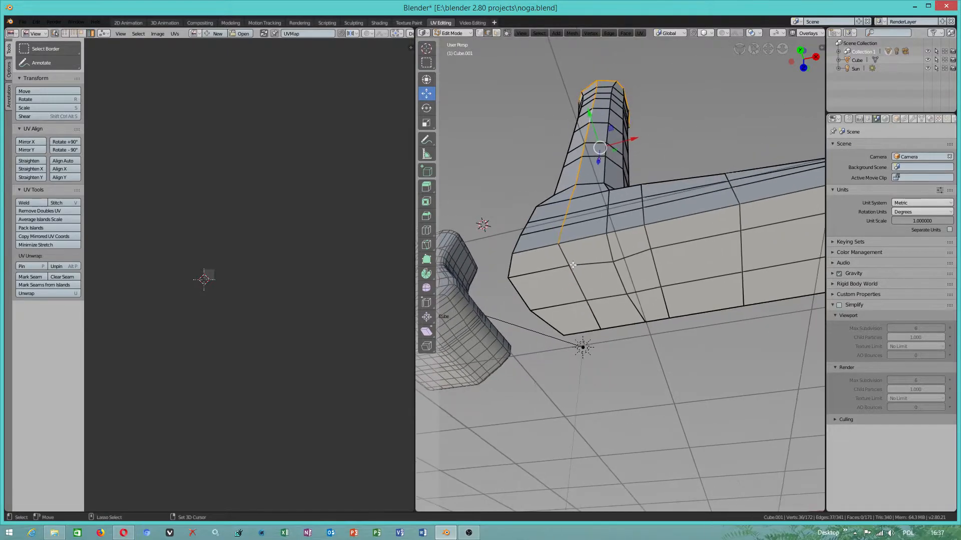
pyautogui.keyDown('shift'); pyautogui.click(564, 229); pyautogui.keyUp('shift')
pyautogui.keyDown('shift'); pyautogui.click(563, 231); pyautogui.keyUp('shift')
pyautogui.keyDown('shift'); pyautogui.click(564, 235); pyautogui.keyUp('shift')
pyautogui.keyDown('alt'); pyautogui.keyDown('shift'); pyautogui.click(562, 236); pyautogui.keyUp('shift'); pyautogui.keyUp('alt')
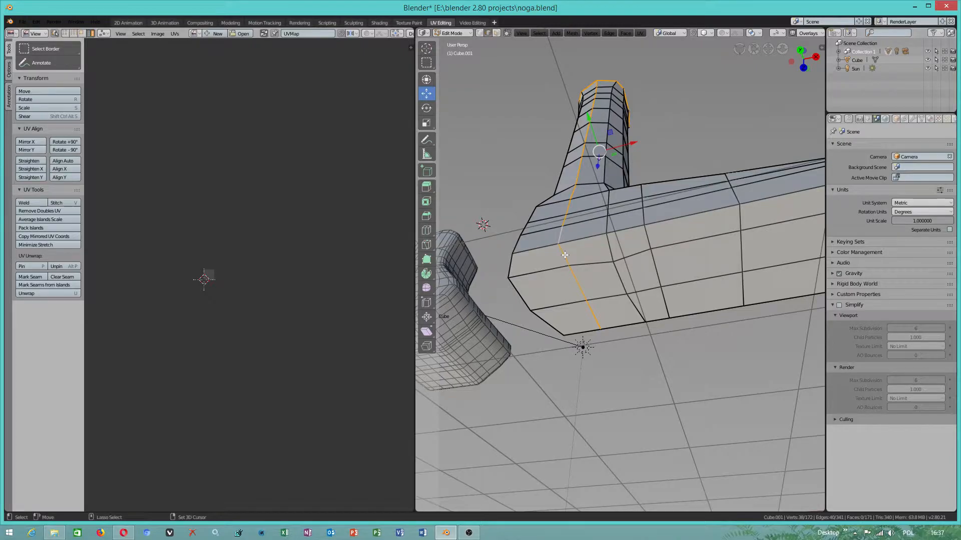
pyautogui.keyDown('shift'); pyautogui.click(579, 282); pyautogui.keyUp('shift')
# - Add the edge loop around the outline of the foot's sole to the selection
pyautogui.moveTo(634, 265); pyautogui.dragTo(560, 223, button='middle')
pyautogui.keyDown('alt'); pyautogui.keyDown('shift'); pyautogui.click(565, 214); pyautogui.keyUp('shift'); pyautogui.keyUp('alt')
pyautogui.keyDown('shift'); pyautogui.click(509, 201); pyautogui.keyUp('shift')
pyautogui.keyDown('shift'); pyautogui.click(483, 220); pyautogui.keyUp('shift')
pyautogui.keyDown('shift'); pyautogui.click(483, 281); pyautogui.keyUp('shift')
pyautogui.moveTo(673, 280); pyautogui.dragTo(543, 341, button='middle')
# - Look through the mesh selection shortcuts in the input preferences, enlarging the preferences window vertically and minimizing it when finished
pyautogui.click(37, 22)
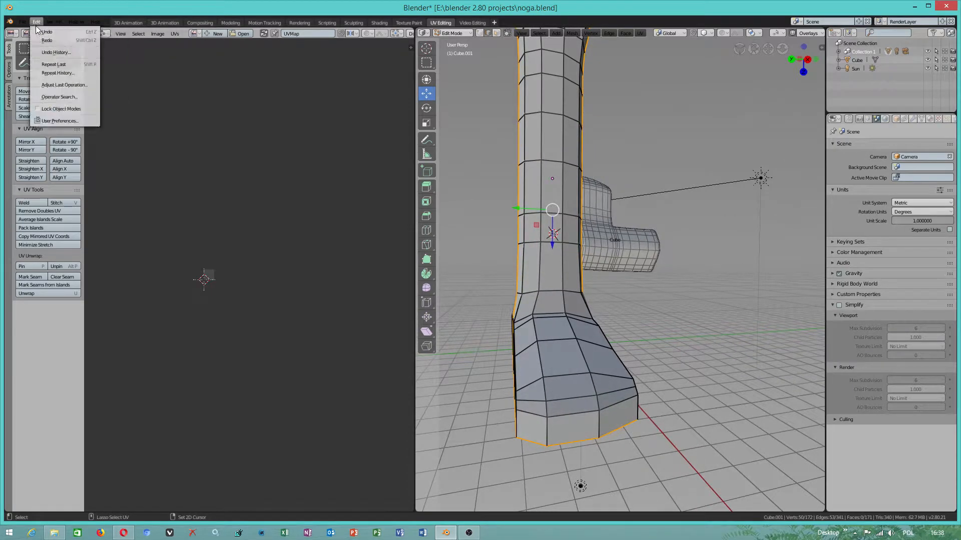
pyautogui.click(67, 122)
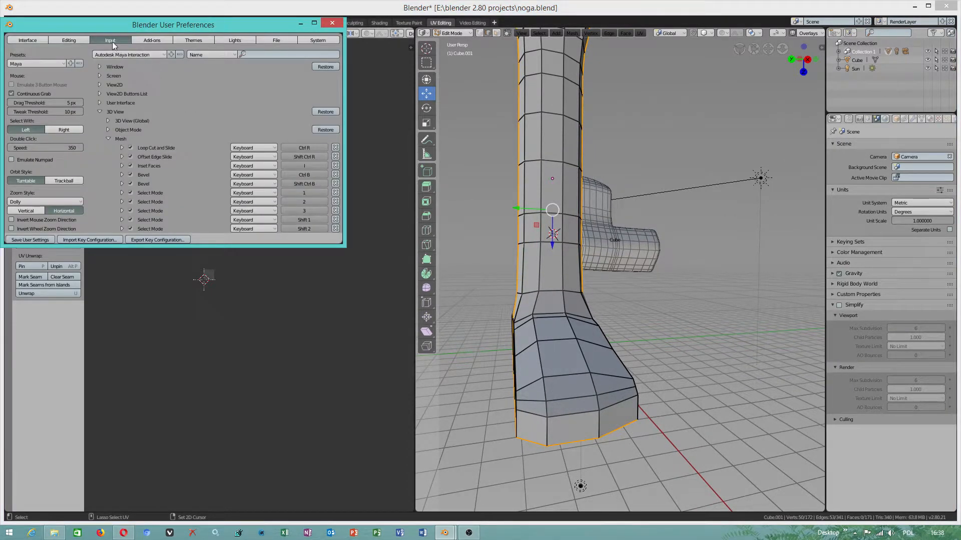
pyautogui.scroll(-3, 223, 159)
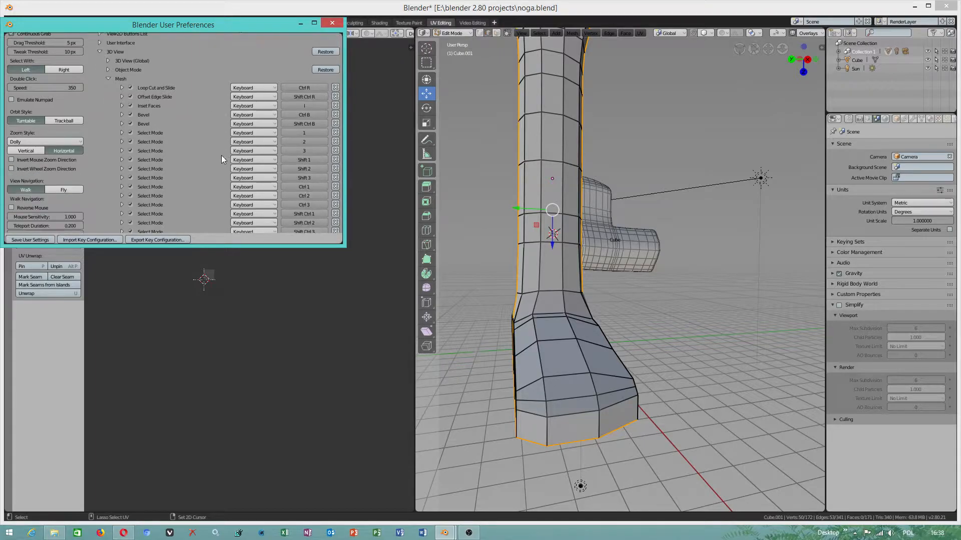
pyautogui.scroll(-3, 309, 176)
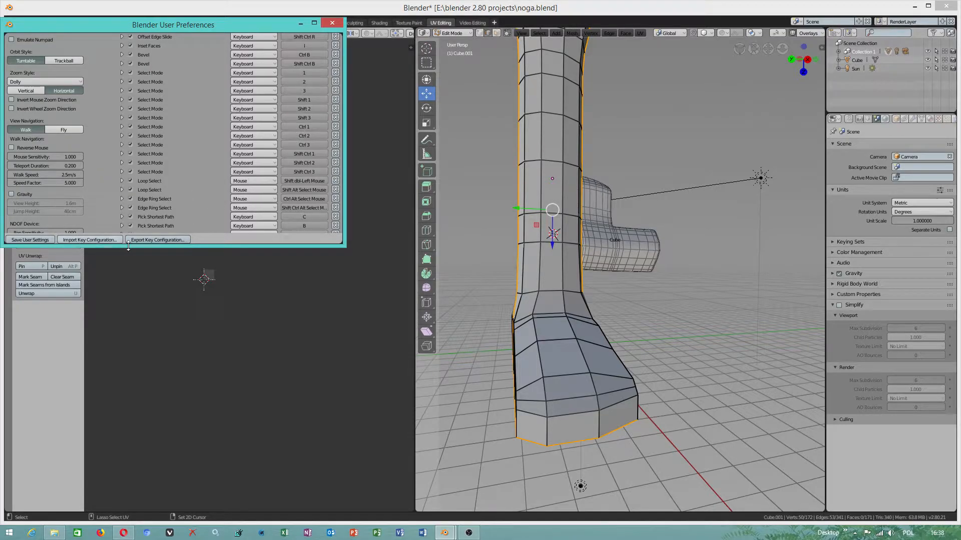
pyautogui.scroll(6, 189, 168)
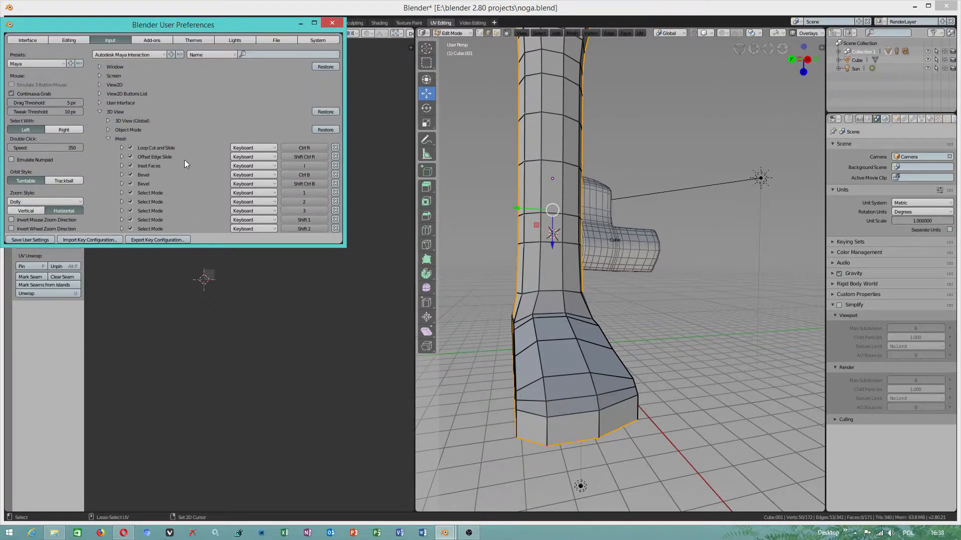
pyautogui.doubleClick(33, 244)
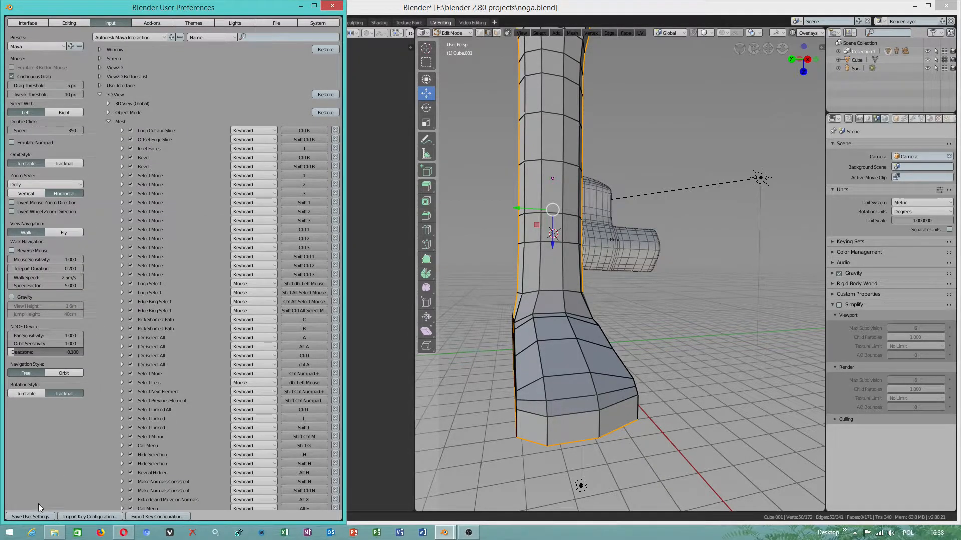
pyautogui.click(301, 7)
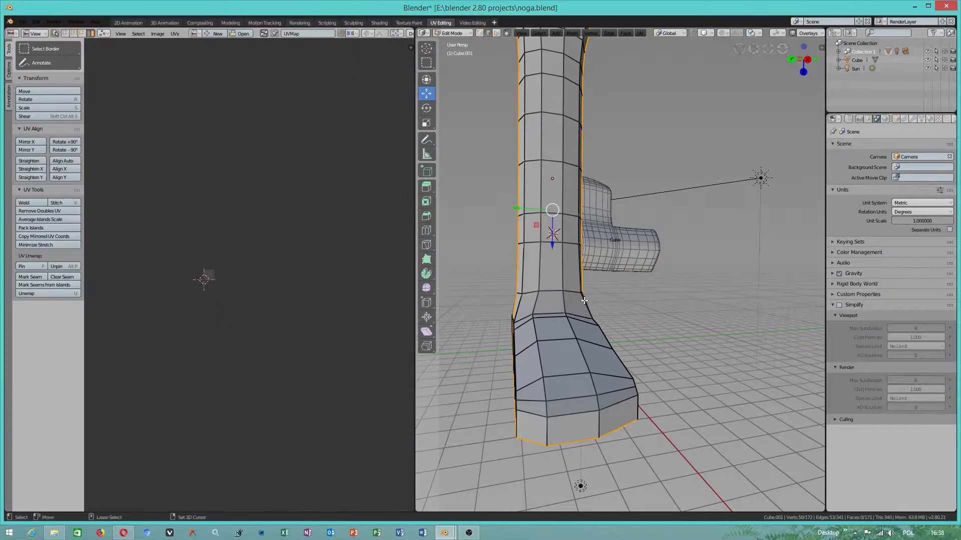
pyautogui.moveTo(592, 300); pyautogui.dragTo(604, 336, button='middle')
pyautogui.press('g')
pyautogui.click(506, 374)
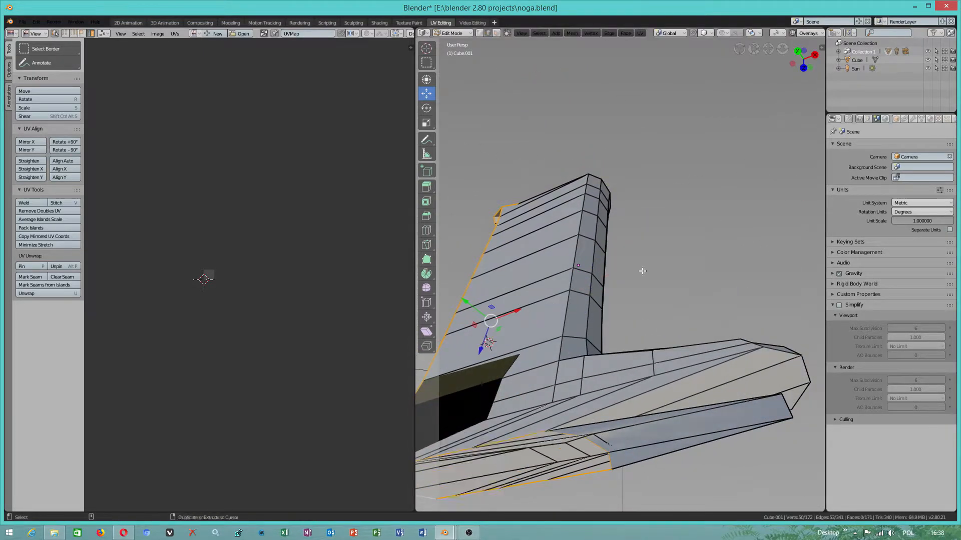
# - Mark the selected rim, leg and sole edges of the leg mesh as UV seams
pyautogui.moveTo(643, 271); pyautogui.dragTo(612, 345, button='middle')
pyautogui.keyDown('shift'); pyautogui.moveTo(663, 370); pyautogui.dragTo(644, 328, button='middle'); pyautogui.keyUp('shift')
pyautogui.moveTo(718, 349); pyautogui.dragTo(716, 328, button='middle')
pyautogui.keyDown('alt'); pyautogui.moveTo(655, 197); pyautogui.dragTo(609, 221, button='right'); pyautogui.keyUp('alt')
pyautogui.keyDown('alt'); pyautogui.moveTo(609, 221); pyautogui.dragTo(535, 223); pyautogui.keyUp('alt')
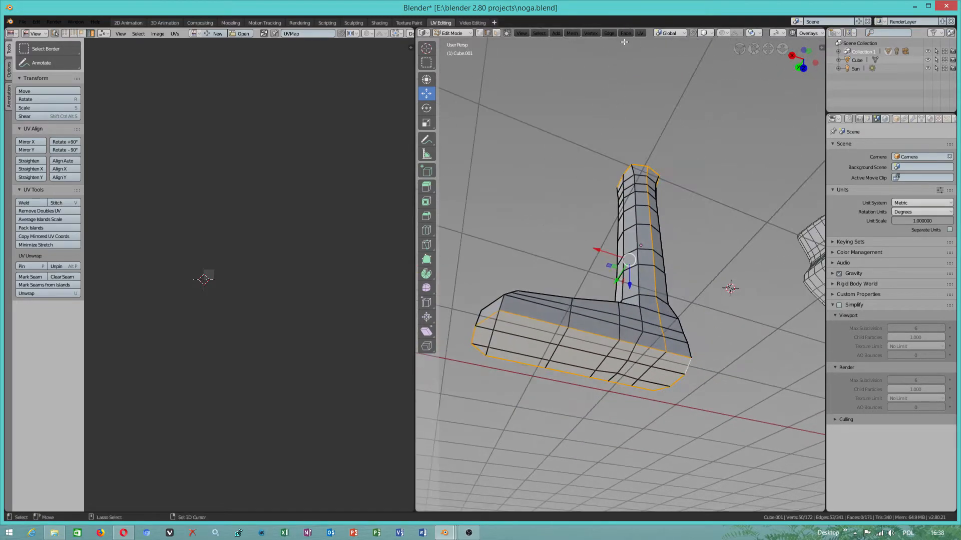
pyautogui.click(642, 34)
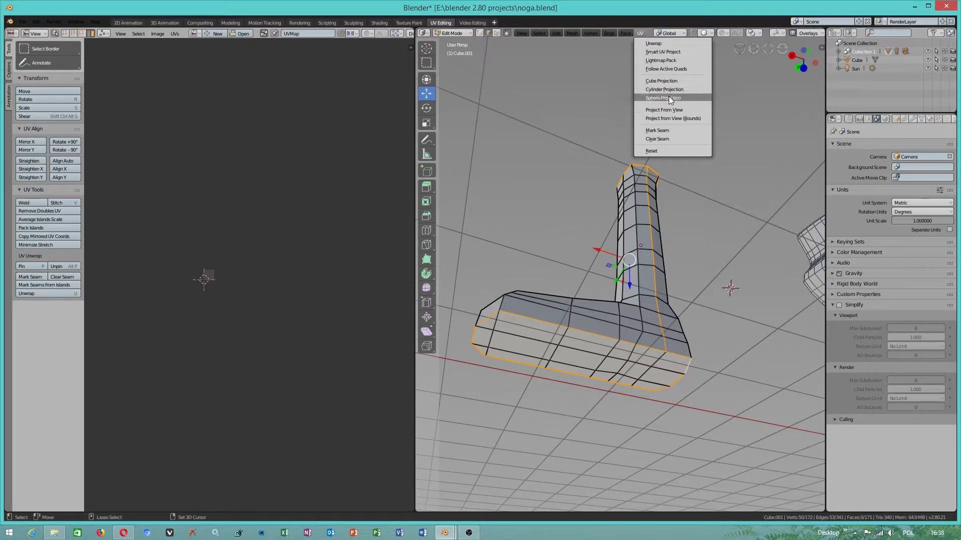
pyautogui.click(670, 130)
pyautogui.keyDown('alt'); pyautogui.moveTo(670, 129); pyautogui.dragTo(735, 185); pyautogui.keyUp('alt')
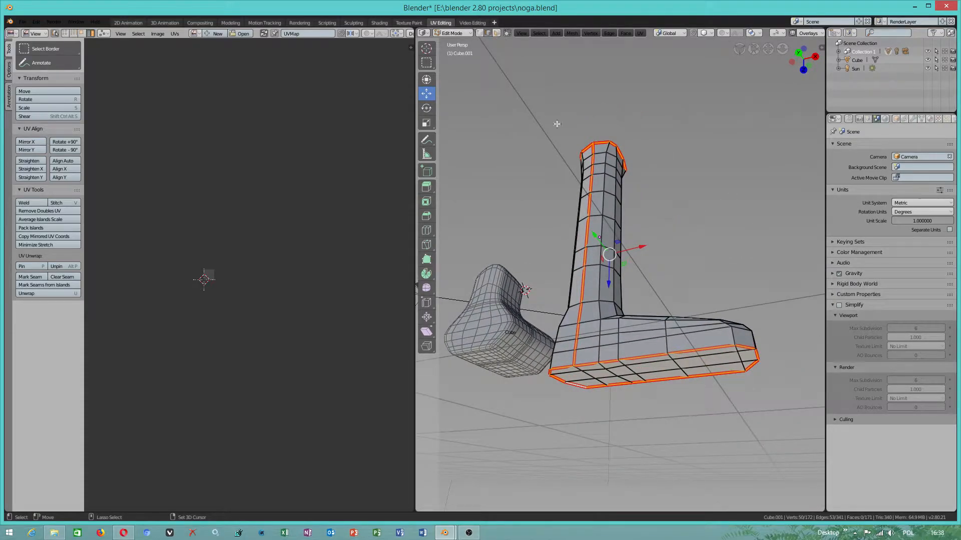
# - Switch to face selection, try Select Less on the fully selected leg mesh, and clear the selection
pyautogui.click(496, 33)
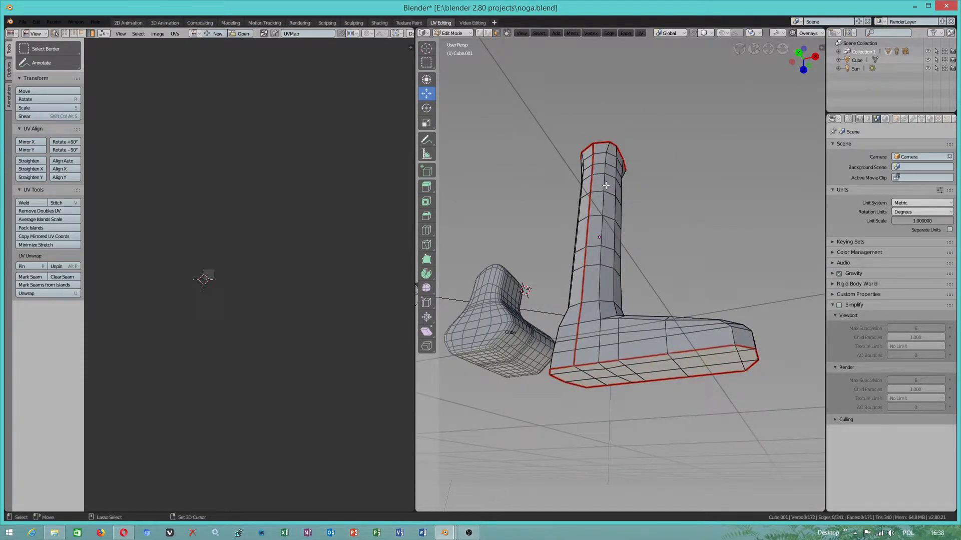
pyautogui.press('a')
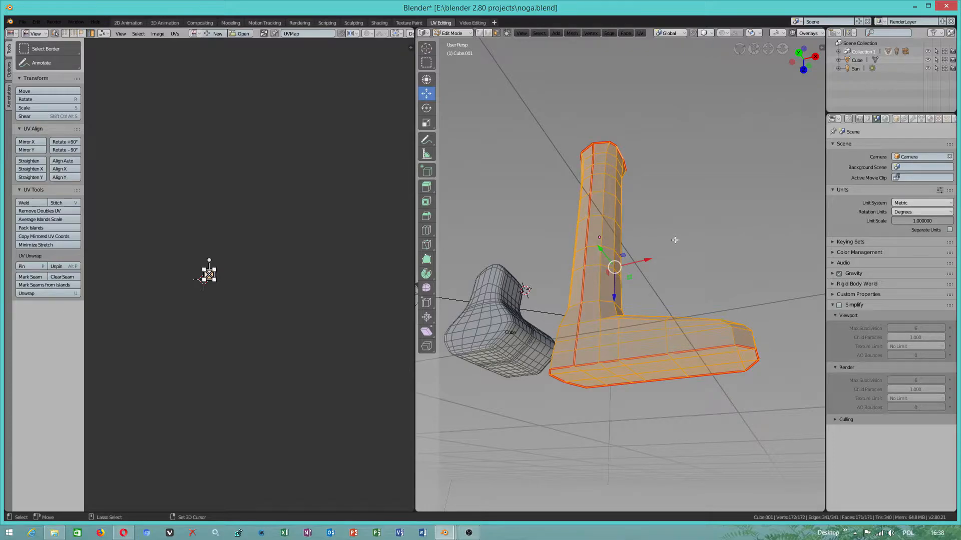
pyautogui.press('ctrl+KP_Subtract')
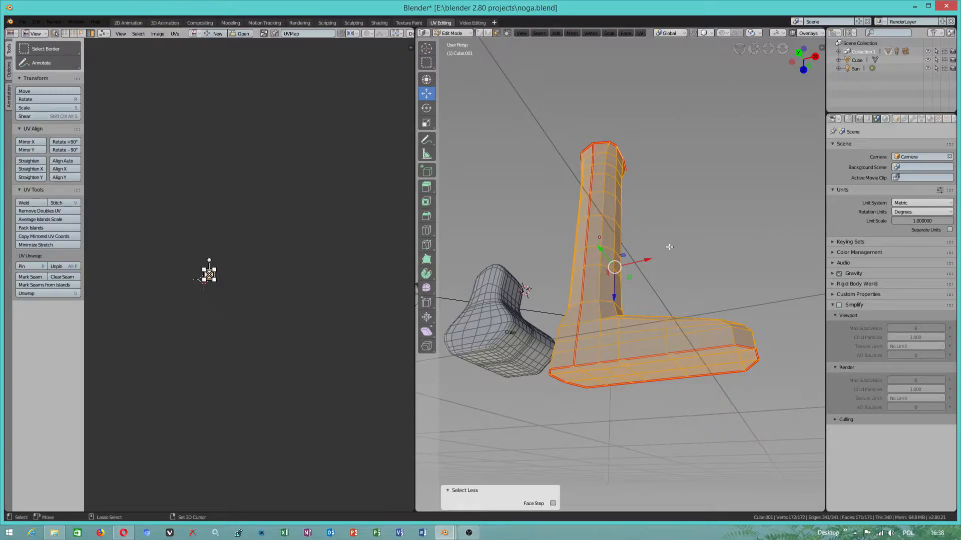
pyautogui.hotkey('alt', 'a')
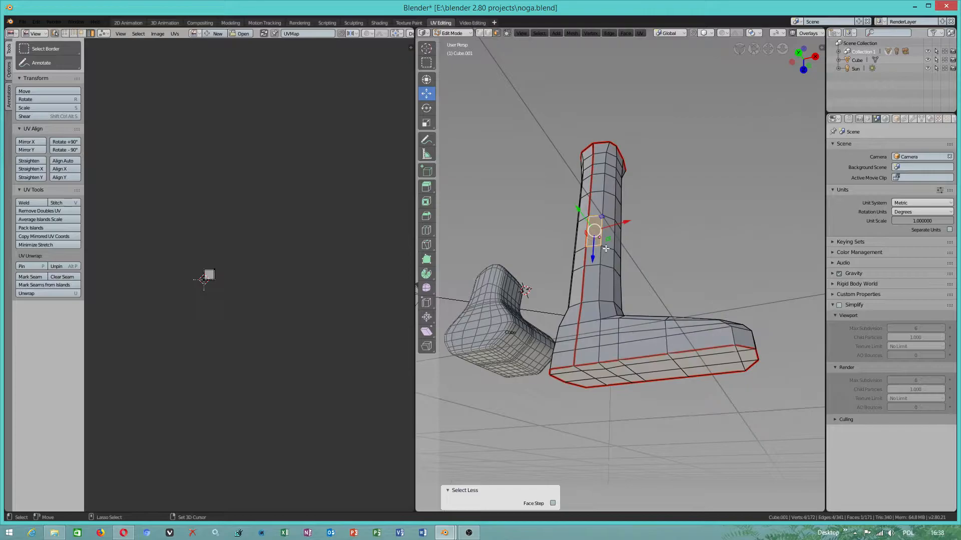
# - Show the leg mesh in X-ray display and select all of its faces
pyautogui.moveTo(673, 260); pyautogui.dragTo(501, 64, button='middle')
pyautogui.hotkey('alt', 'z')
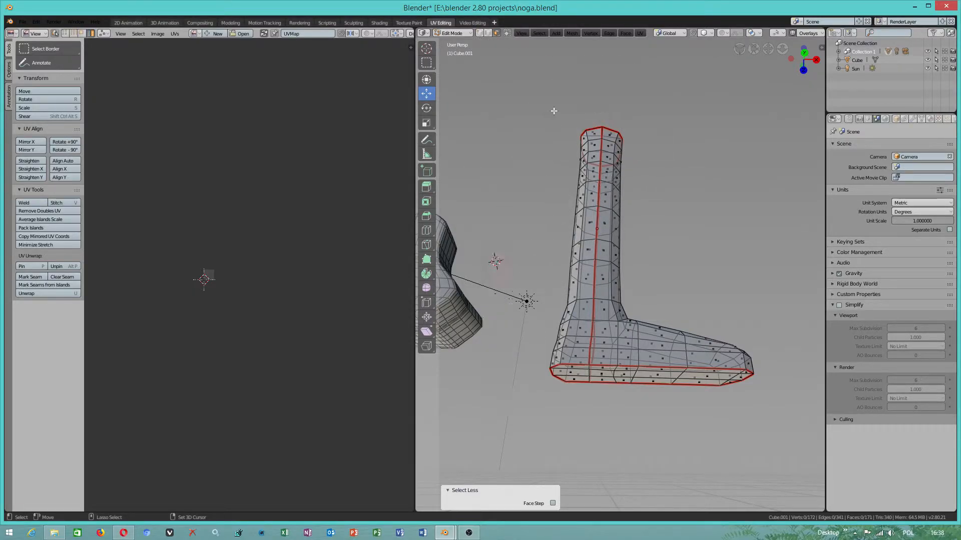
pyautogui.moveTo(588, 96)
pyautogui.keyDown('ctrl'); pyautogui.mouseDown(button='right')
pyautogui.moveTo(575, 90)
pyautogui.moveTo(515, 340)
pyautogui.moveTo(710, 447)
pyautogui.moveTo(735, 204)
pyautogui.moveTo(583, 93)
pyautogui.mouseUp(button='right'); pyautogui.keyUp('ctrl')
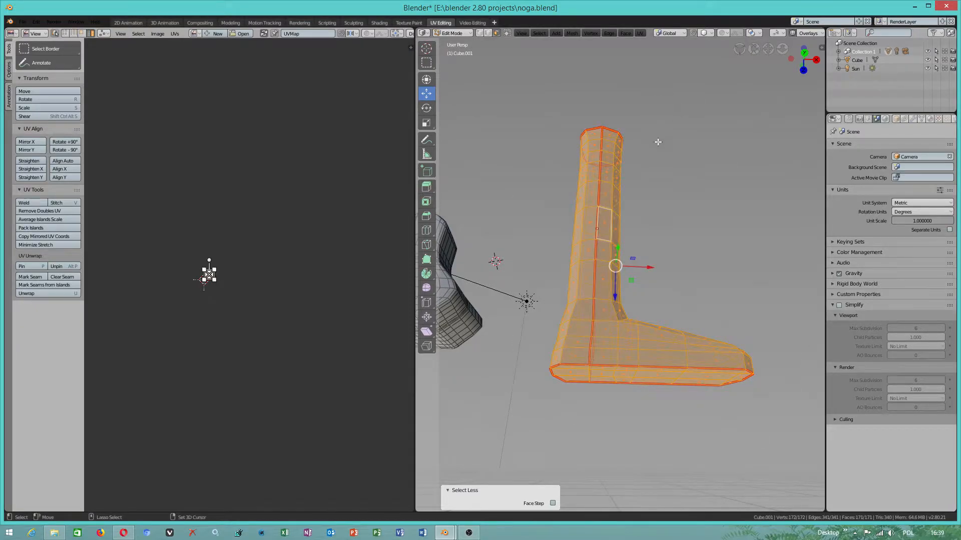
# - Unwrap the whole selected leg mesh along its marked seams
pyautogui.moveTo(689, 131)
pyautogui.keyDown('ctrl'); pyautogui.mouseDown(button='right')
pyautogui.moveTo(595, 84)
pyautogui.moveTo(547, 97)
pyautogui.moveTo(518, 138)
pyautogui.moveTo(524, 193)
pyautogui.moveTo(689, 213)
pyautogui.mouseUp(button='right'); pyautogui.keyUp('ctrl')
pyautogui.moveTo(596, 81)
pyautogui.keyDown('ctrl'); pyautogui.mouseDown(button='right')
pyautogui.moveTo(543, 91)
pyautogui.moveTo(727, 226)
pyautogui.moveTo(754, 171)
pyautogui.mouseUp(button='right'); pyautogui.keyUp('ctrl')
pyautogui.moveTo(716, 217); pyautogui.dragTo(733, 269, button='middle')
pyautogui.click(642, 34)
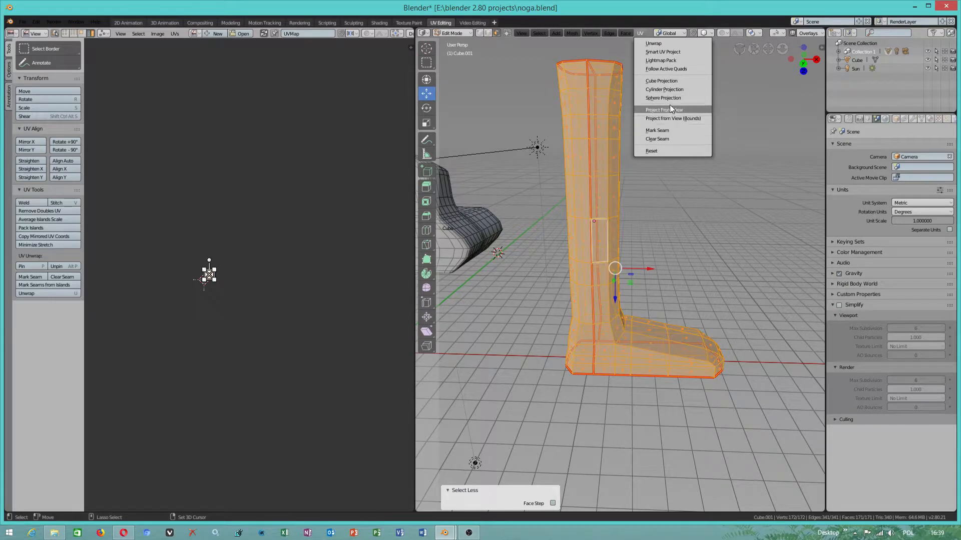
pyautogui.click(655, 45)
pyautogui.scroll(4, 243, 268)
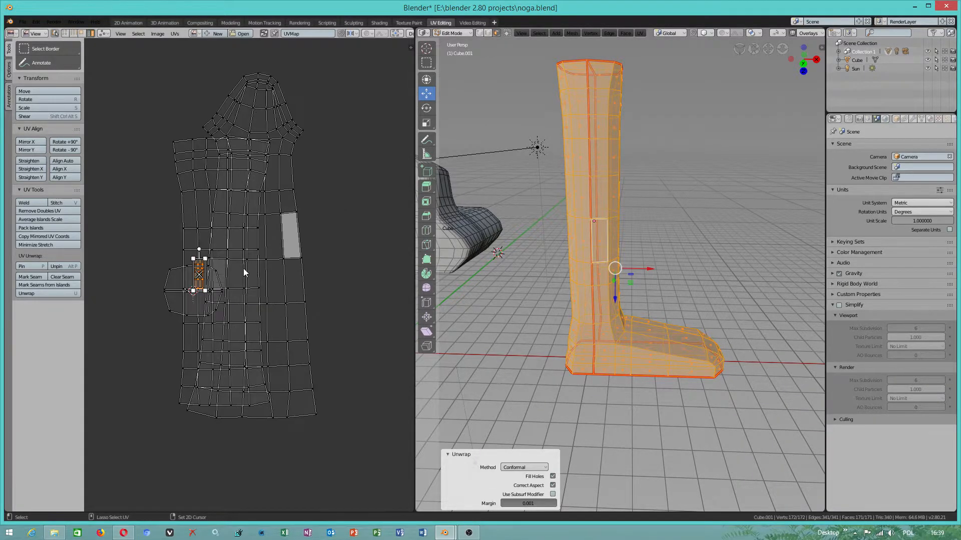
pyautogui.scroll(-1, 244, 268)
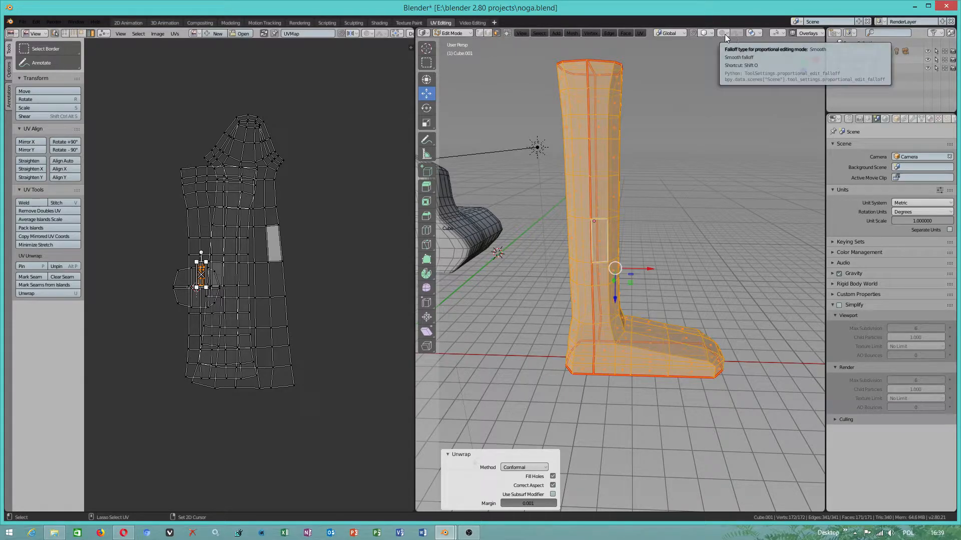
# - Move the foot-shaped UV island off the overlapping ones, about 2.44 m in X and 45.3 cm in Y, and rotate it slightly
pyautogui.press('a')
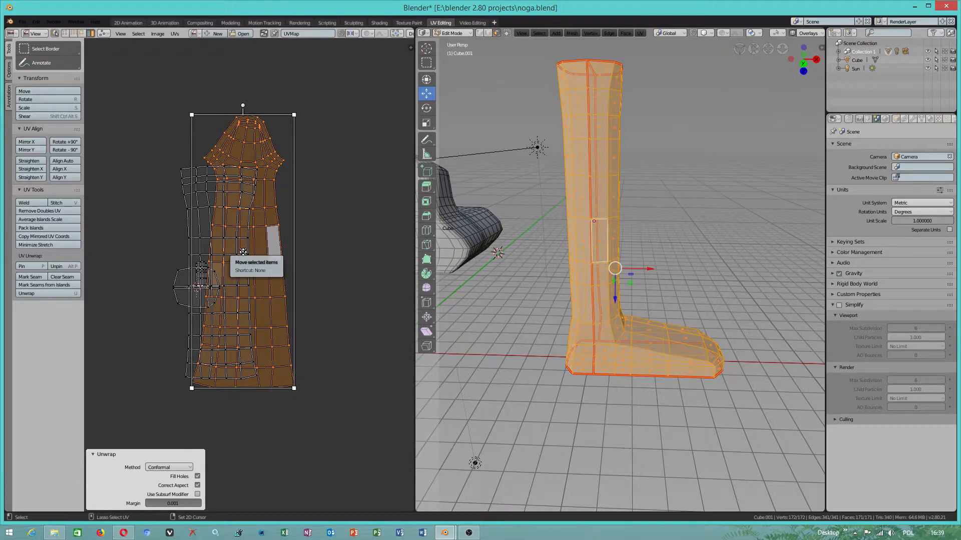
pyautogui.moveTo(243, 251); pyautogui.dragTo(305, 241)
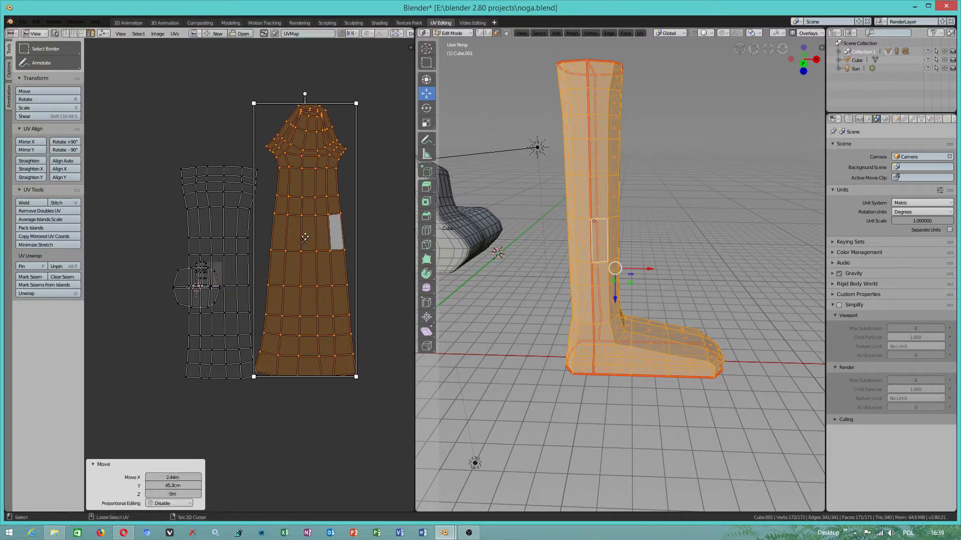
pyautogui.moveTo(307, 97); pyautogui.dragTo(276, 98)
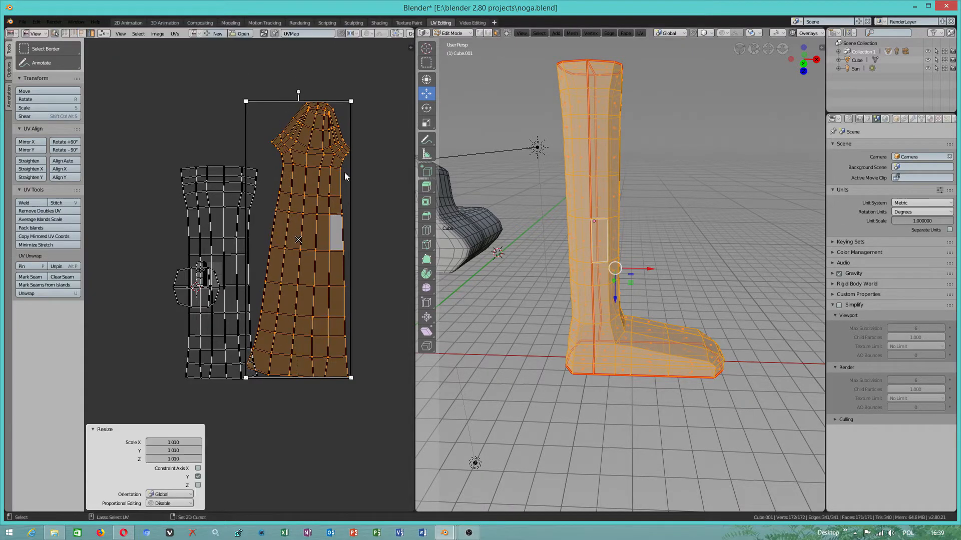
# - Scale the foot-shaped UV island by about 1.179 along X and move it about 94.5 cm in X and -11.8 cm in Y
pyautogui.press('s')
pyautogui.press('x')
pyautogui.click(361, 215)
pyautogui.press('g')
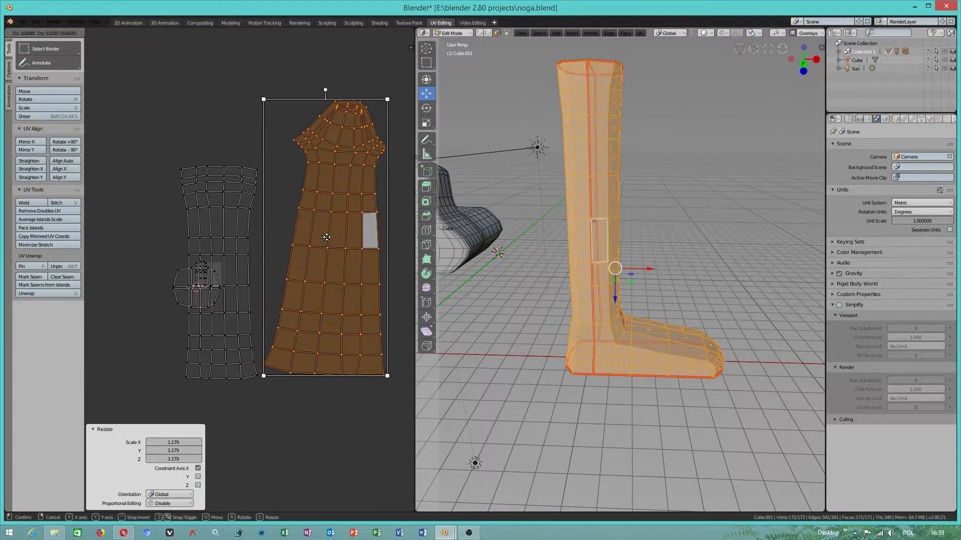
pyautogui.click(322, 247)
# - Try edge and face selection in the UV editor on single elements of the narrow leg island
pyautogui.click(241, 222)
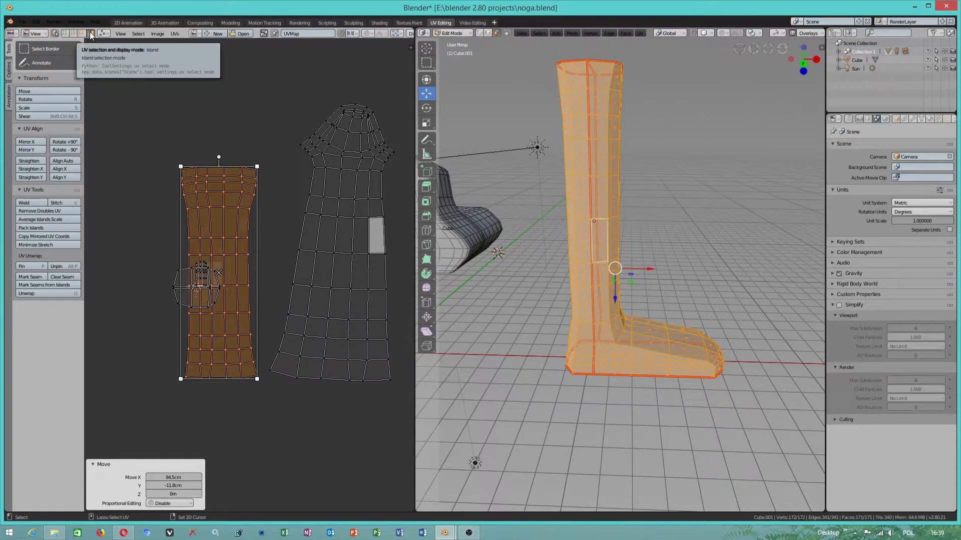
pyautogui.click(74, 33)
pyautogui.click(197, 199)
pyautogui.click(232, 210)
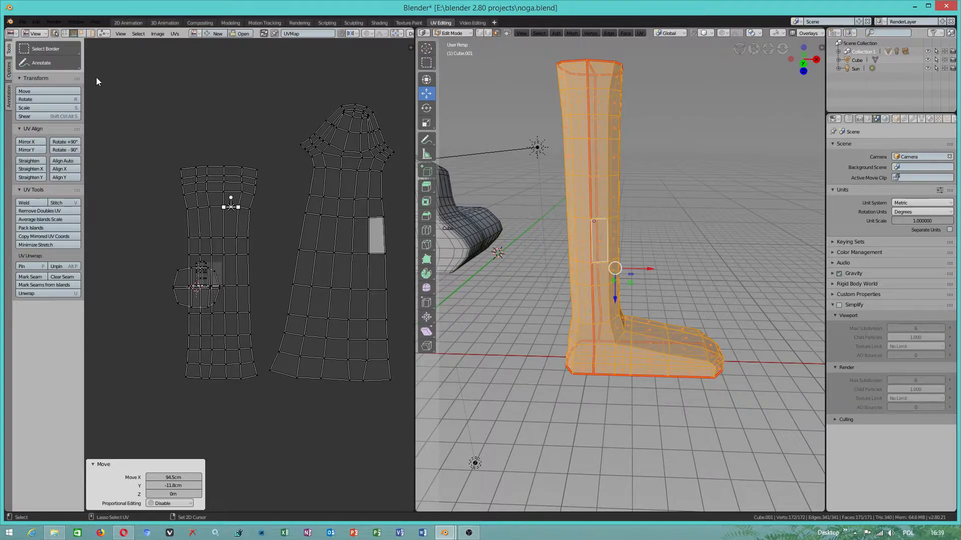
pyautogui.click(82, 33)
pyautogui.click(203, 199)
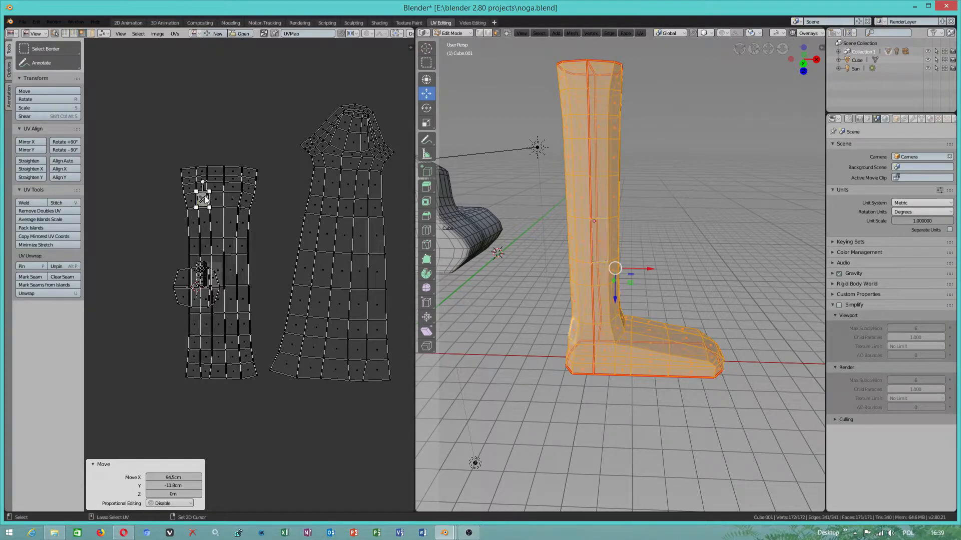
pyautogui.click(248, 180)
pyautogui.click(213, 176)
pyautogui.click(190, 178)
# - Select the whole narrow leg UV island and move it about -1.77 m in X and 4.82 m in Y, clear of the others
pyautogui.click(204, 222)
pyautogui.press('l')
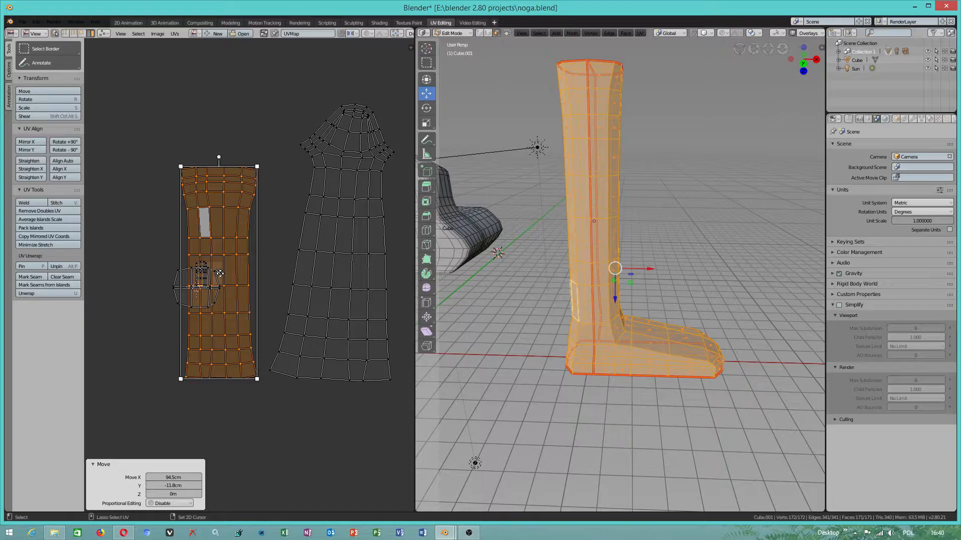
pyautogui.press('g')
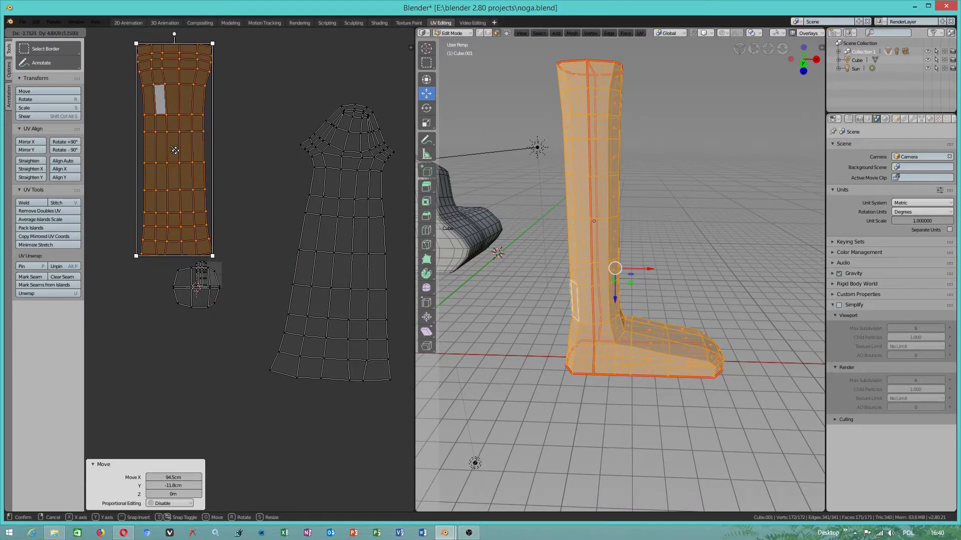
pyautogui.click(174, 151)
pyautogui.scroll(-1, 213, 248)
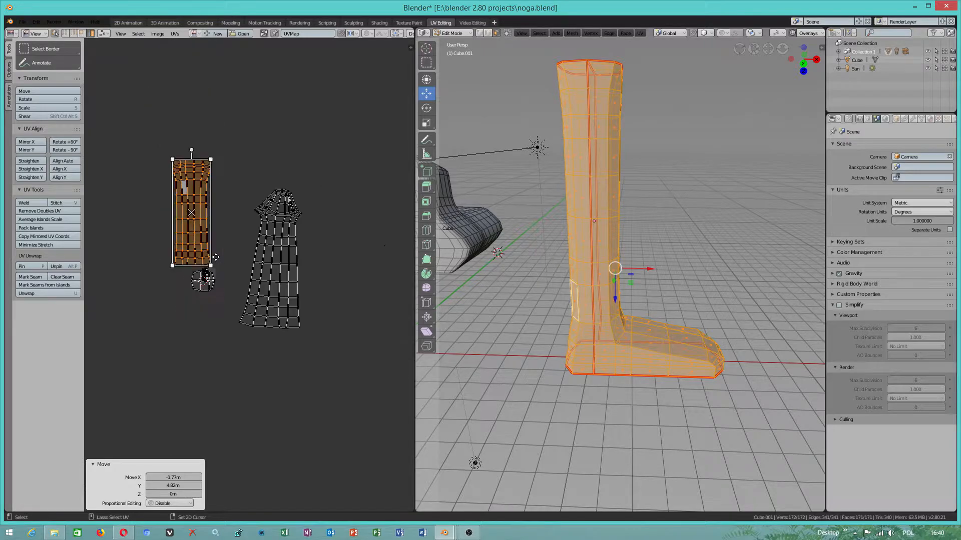
# - Select the whole round UV island and move it about 47.1 cm in X and -3.65 m in Y, below the small island
pyautogui.click(197, 293)
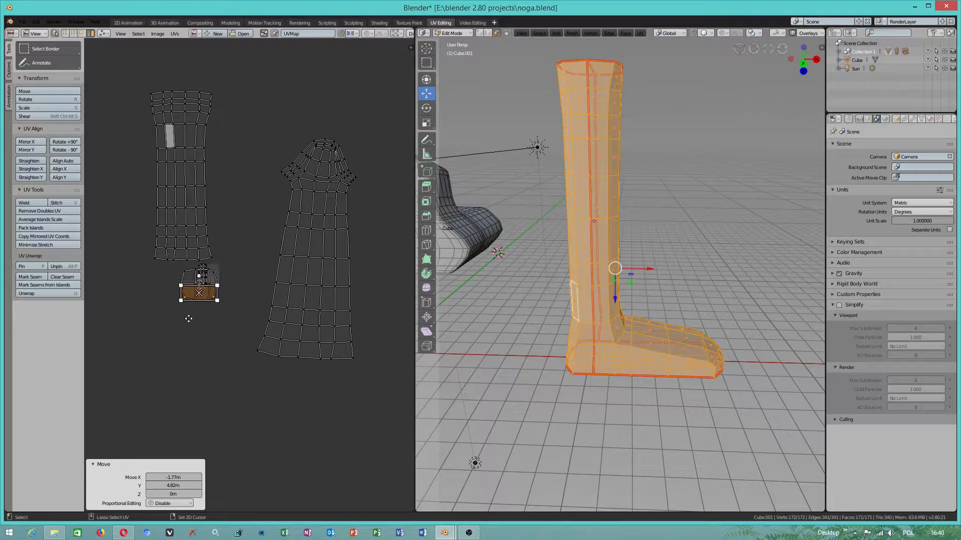
pyautogui.keyDown('shift'); pyautogui.click(188, 277); pyautogui.keyUp('shift')
pyautogui.moveTo(199, 285); pyautogui.dragTo(209, 359)
# - Move the small dense UV island about -88.6 cm in X and -1.83 m in Y, into the free space above the round island
pyautogui.click(202, 269)
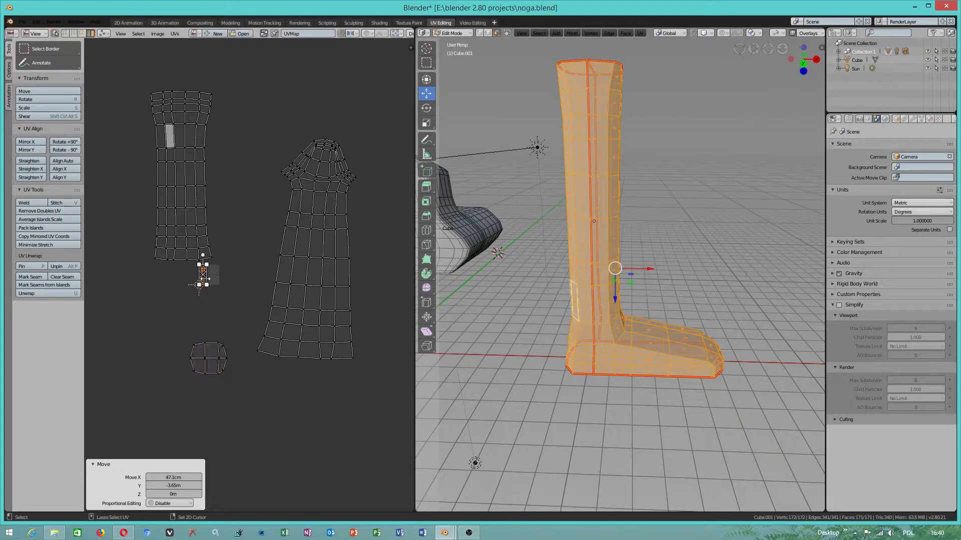
pyautogui.scroll(4, 203, 279)
pyautogui.moveTo(191, 276); pyautogui.dragTo(146, 368)
pyautogui.scroll(-5, 147, 365)
pyautogui.scroll(2, 191, 181)
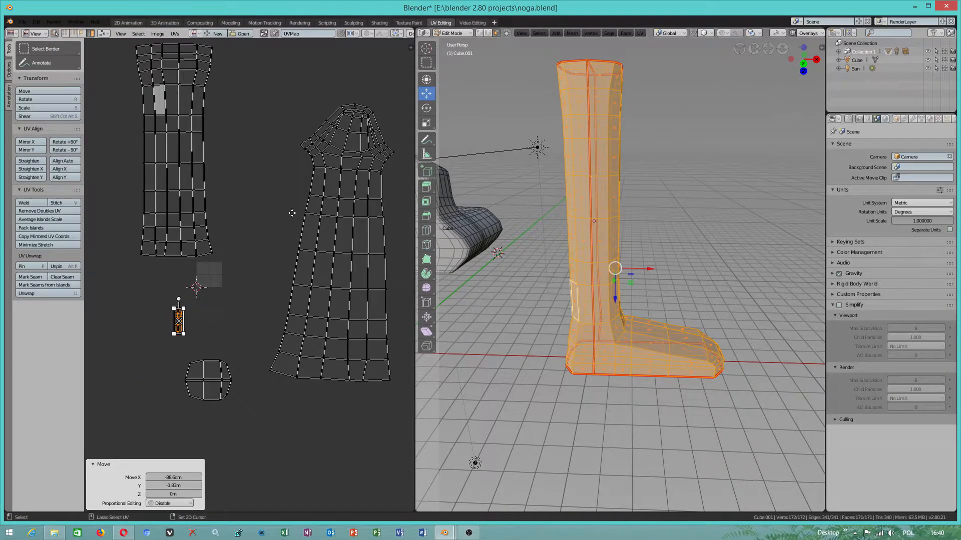
pyautogui.scroll(-1, 278, 199)
# - In vertex selection, select the upper and lower left corner vertices of the foot-shaped UV island
pyautogui.click(65, 33)
pyautogui.click(280, 172)
pyautogui.keyDown('shift'); pyautogui.click(257, 351); pyautogui.keyUp('shift')
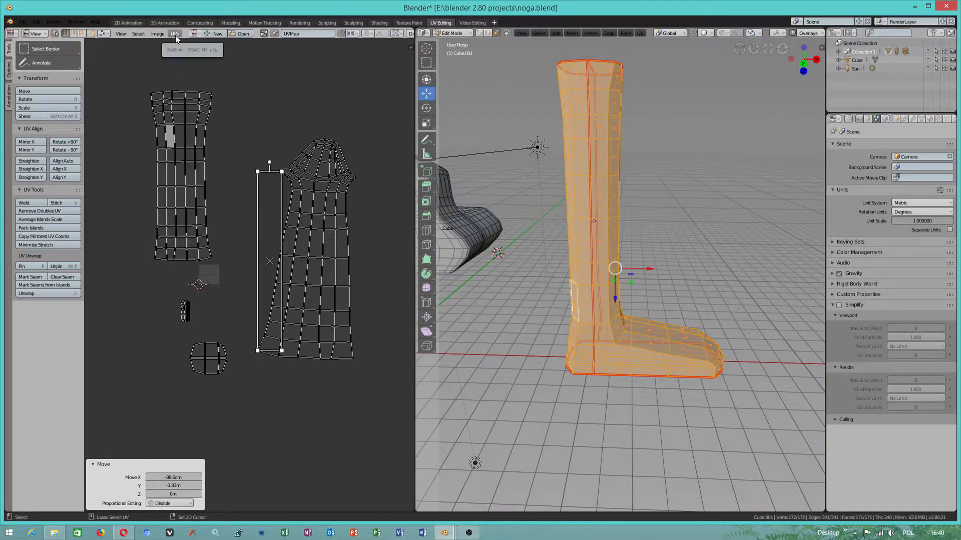
pyautogui.press('l')
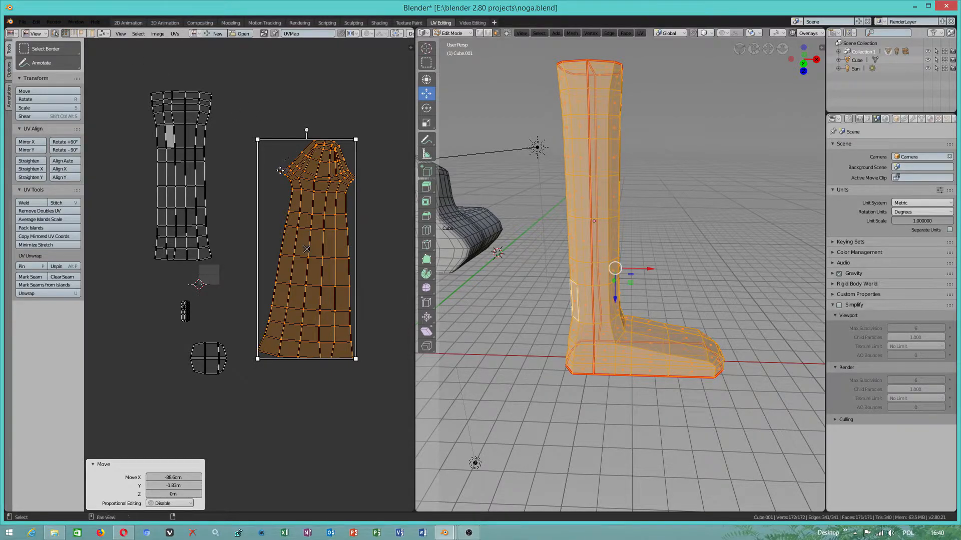
pyautogui.click(265, 134)
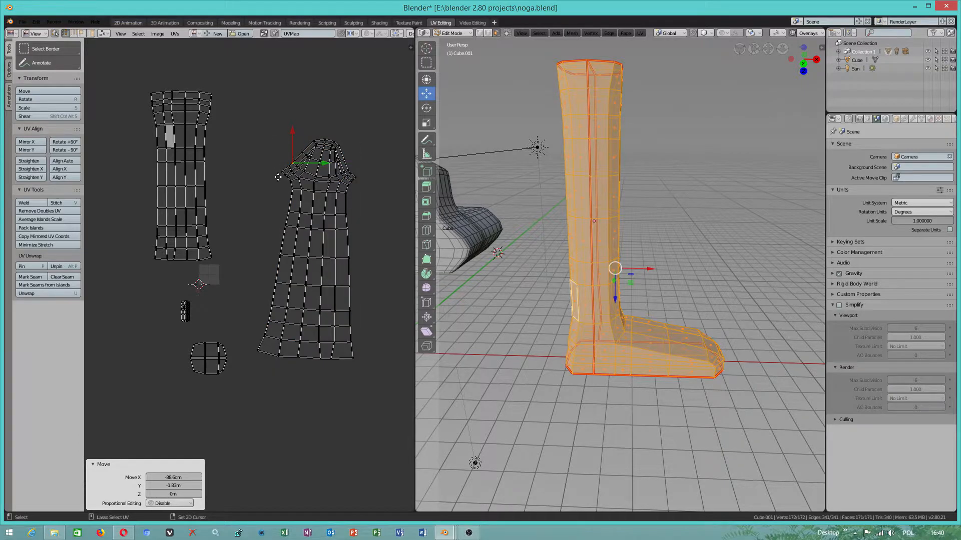
pyautogui.keyDown('alt'); pyautogui.click(261, 334); pyautogui.keyUp('alt')
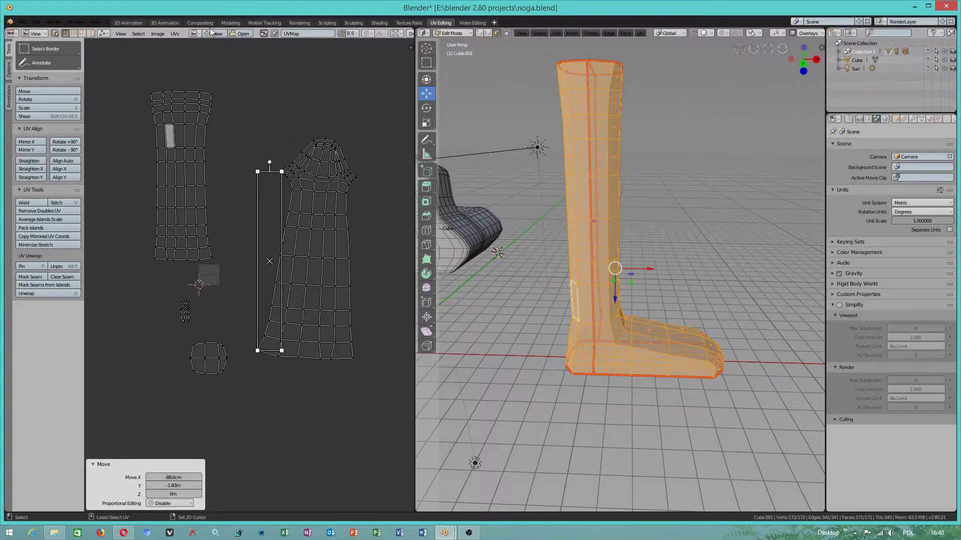
# - Pin the two selected corner vertices of the foot-shaped UV island and enable Live Unwrap
pyautogui.click(173, 34)
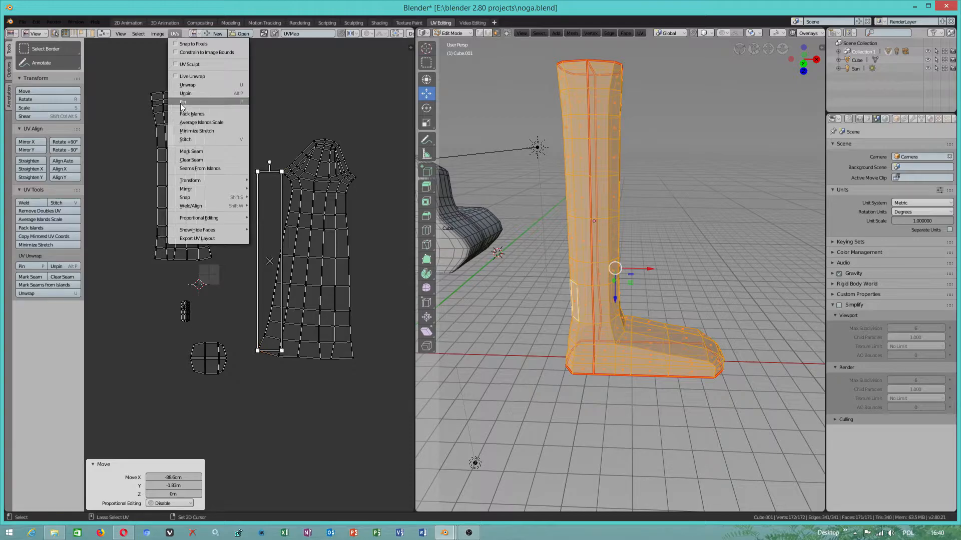
pyautogui.click(182, 102)
pyautogui.click(176, 34)
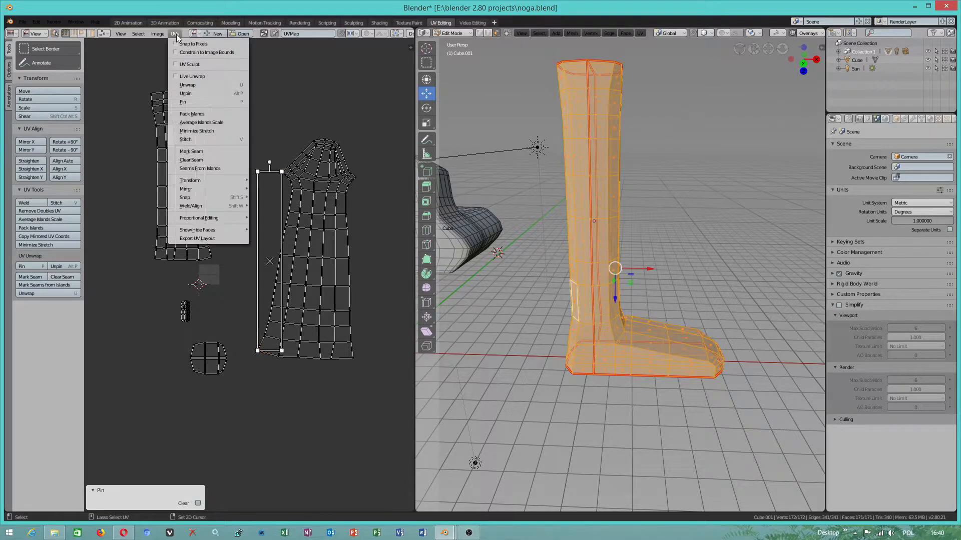
pyautogui.click(218, 103)
# - Move the upper pinned vertex about -29.8 cm along X and the lower pinned vertex about 1.04 m along Y
pyautogui.click(281, 172)
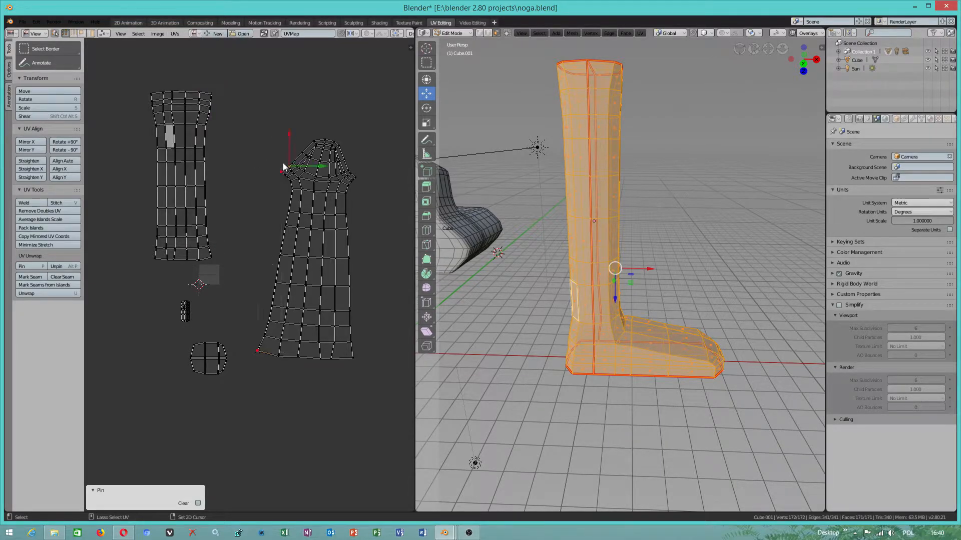
pyautogui.moveTo(310, 172); pyautogui.dragTo(287, 172)
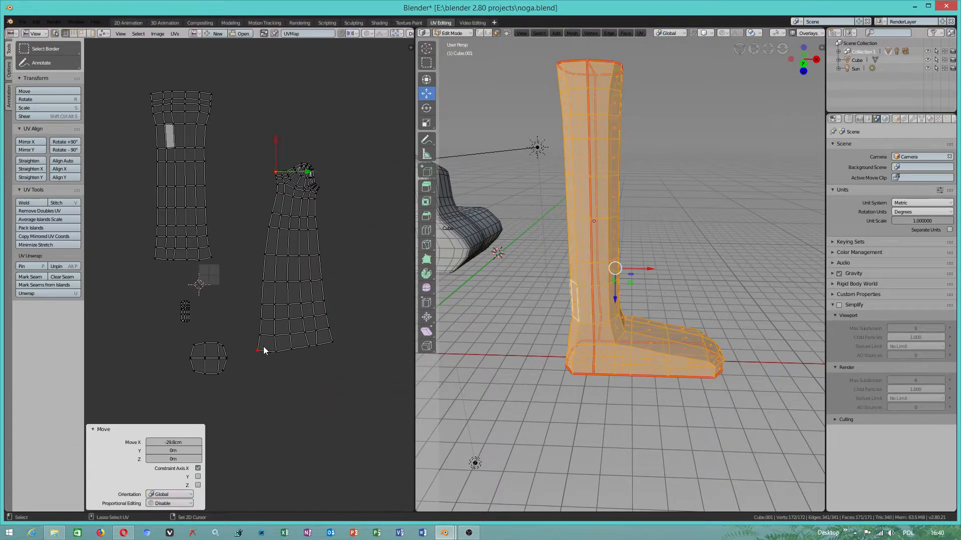
pyautogui.moveTo(259, 332); pyautogui.dragTo(270, 170)
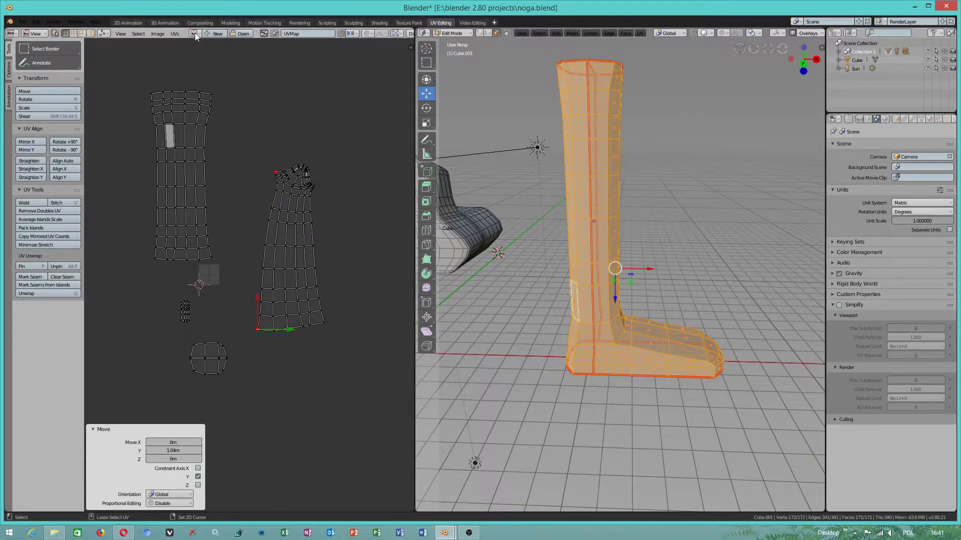
# - Move the lower pinned vertex of the foot-shaped UV island upward and about 49.6 cm along X
pyautogui.click(170, 33)
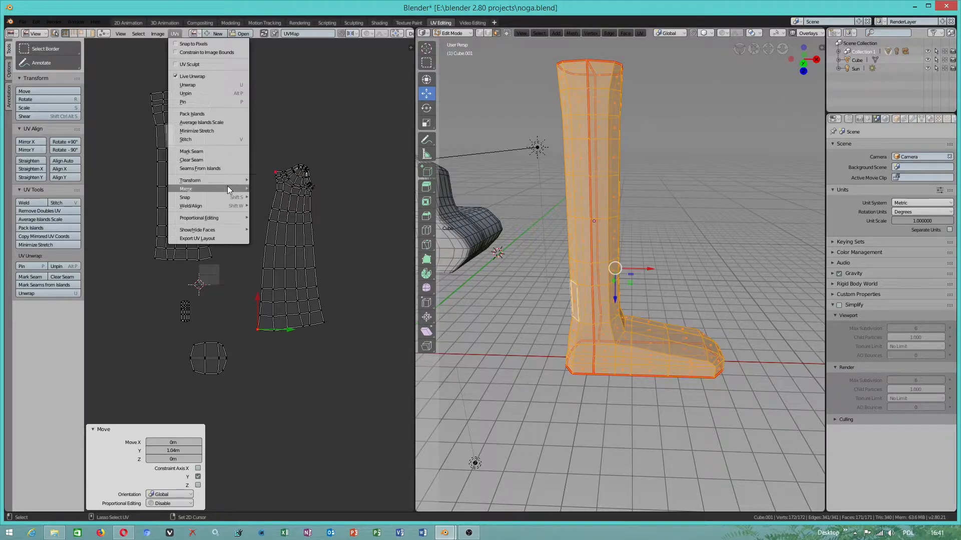
pyautogui.moveTo(226, 181)
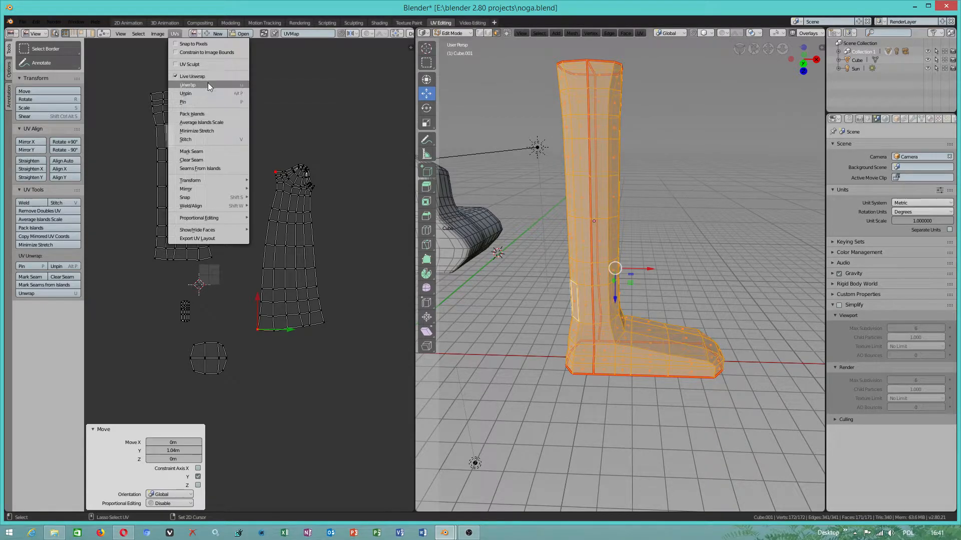
pyautogui.click(311, 366)
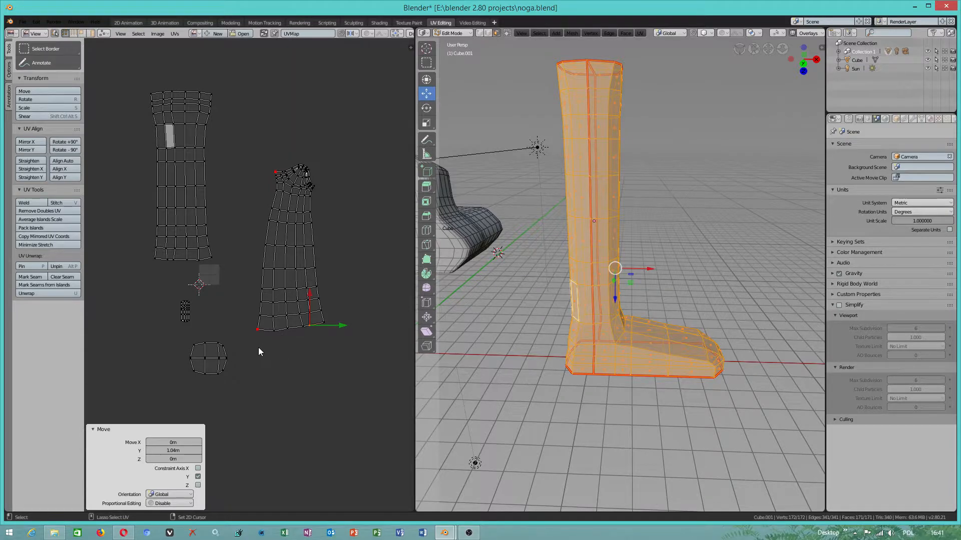
pyautogui.click(257, 331)
pyautogui.press('g')
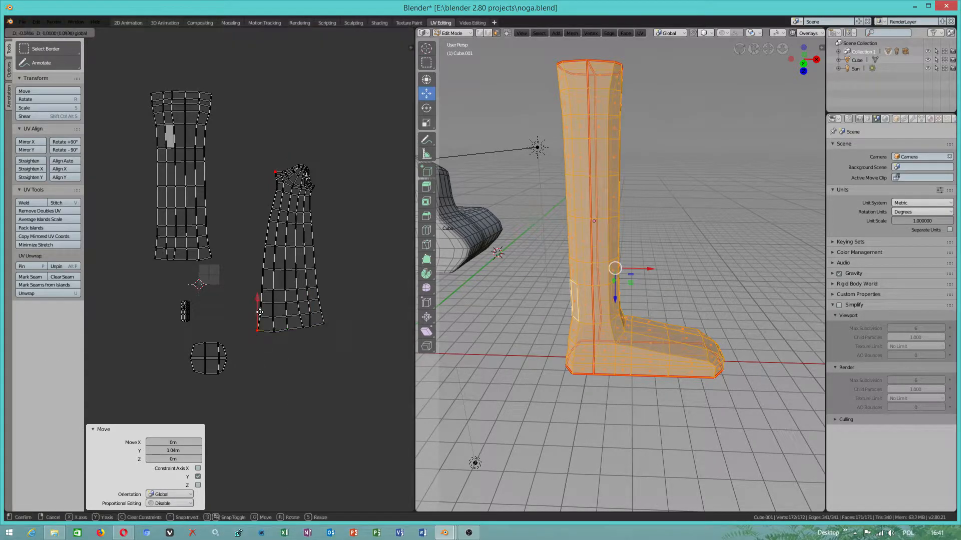
pyautogui.moveTo(258, 331); pyautogui.dragTo(290, 263)
pyautogui.click(275, 172)
pyautogui.scroll(1, 274, 287)
pyautogui.click(282, 309)
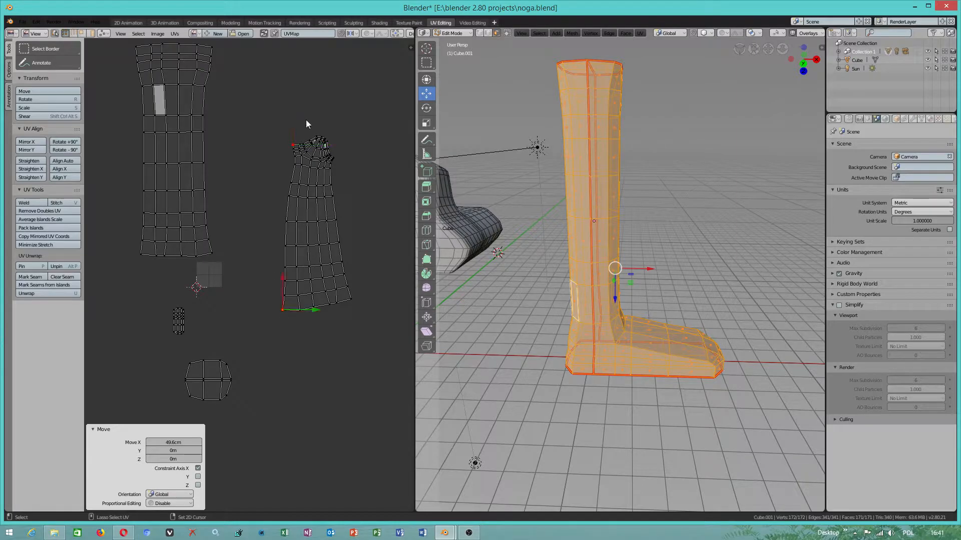
# - Unpin the lower and upper pinned corner vertices of the foot-shaped UV island
pyautogui.click(177, 36)
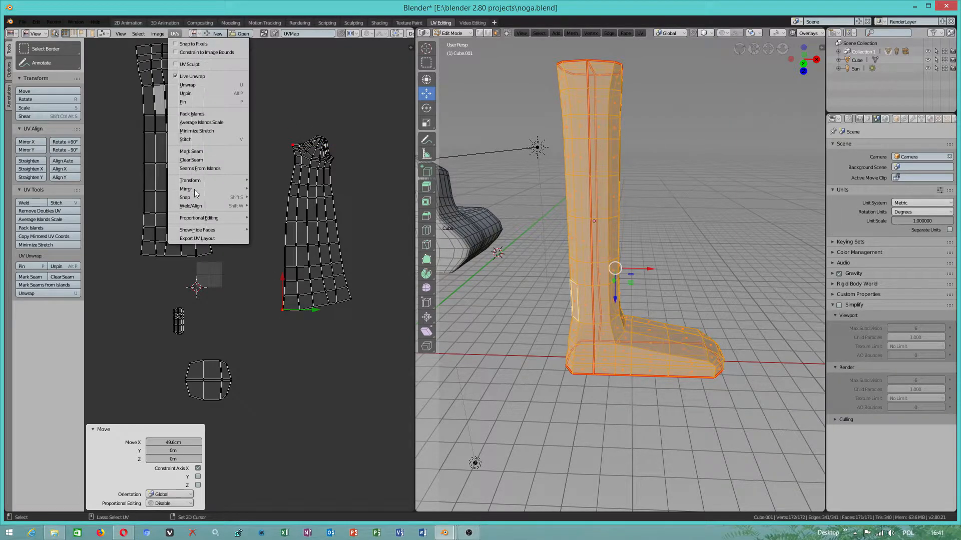
pyautogui.click(206, 94)
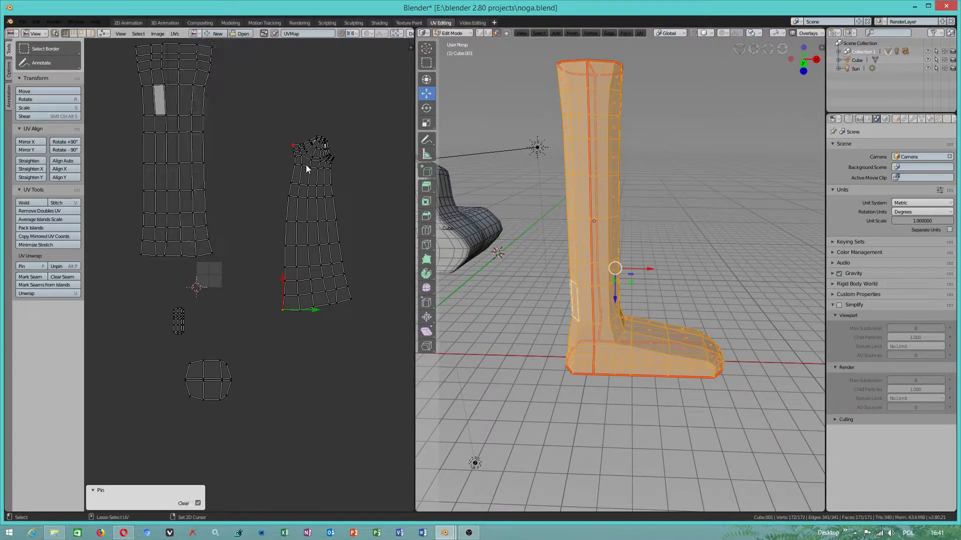
pyautogui.click(292, 145)
pyautogui.click(175, 34)
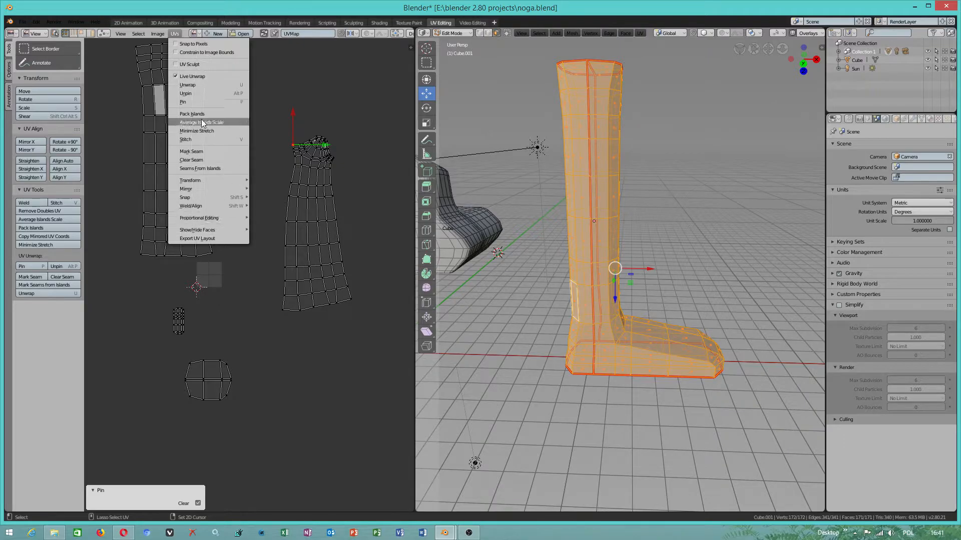
pyautogui.click(198, 102)
# - Select the lower and upper right corner vertices of the tall leg UV island and pin them
pyautogui.click(215, 253)
pyautogui.scroll(-2, 215, 258)
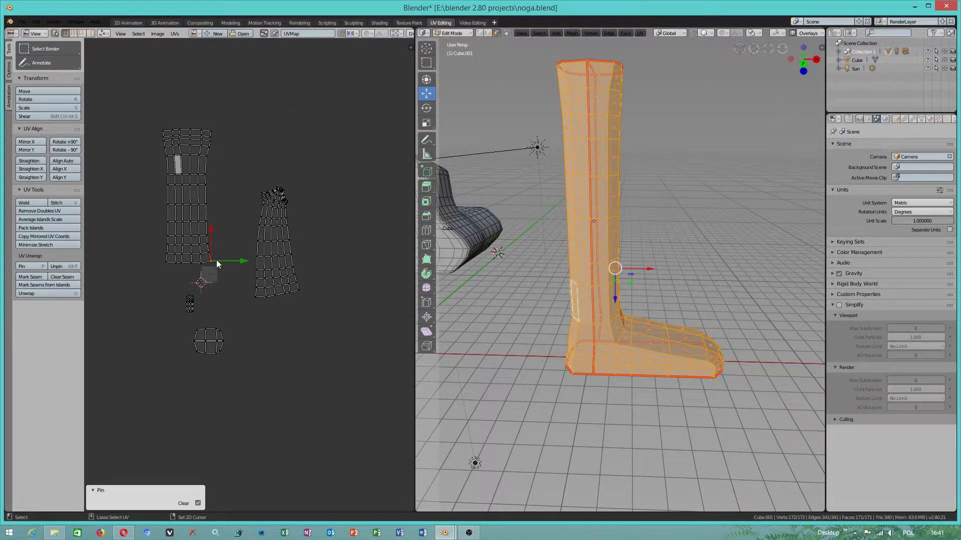
pyautogui.click(215, 130)
pyautogui.keyDown('ctrl'); pyautogui.click(215, 257); pyautogui.keyUp('ctrl')
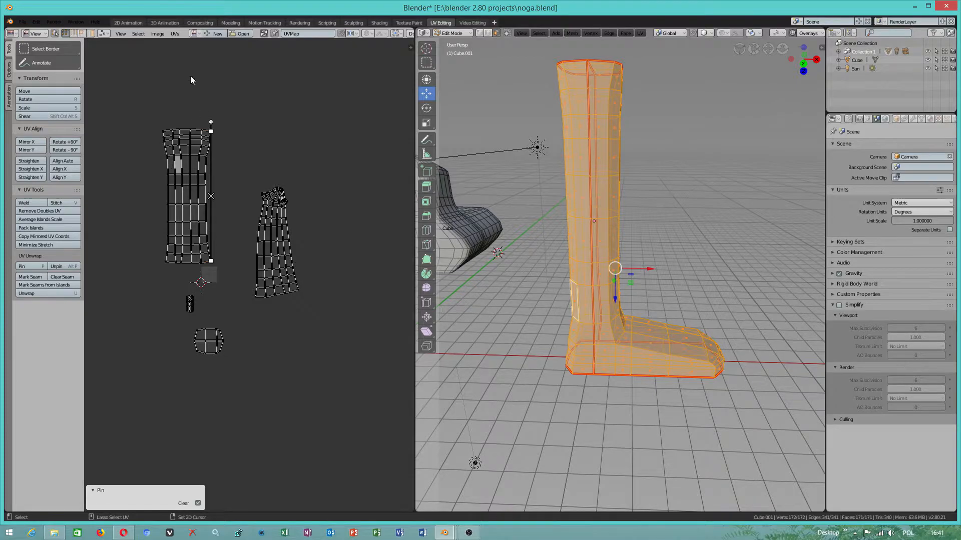
pyautogui.click(175, 34)
pyautogui.click(190, 102)
pyautogui.click(177, 33)
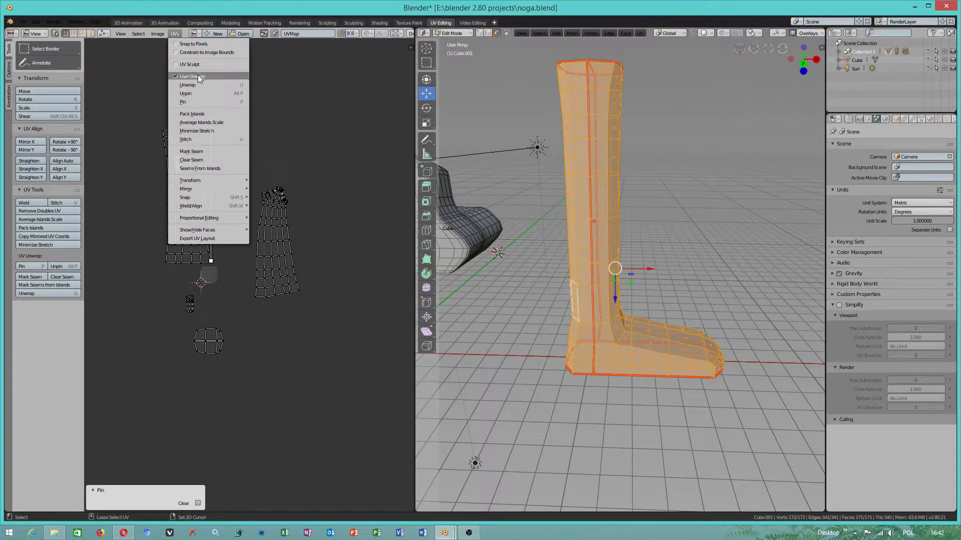
# - Move the upper pinned vertex of the leg island downward and about -62.5 cm along X
pyautogui.press('g')
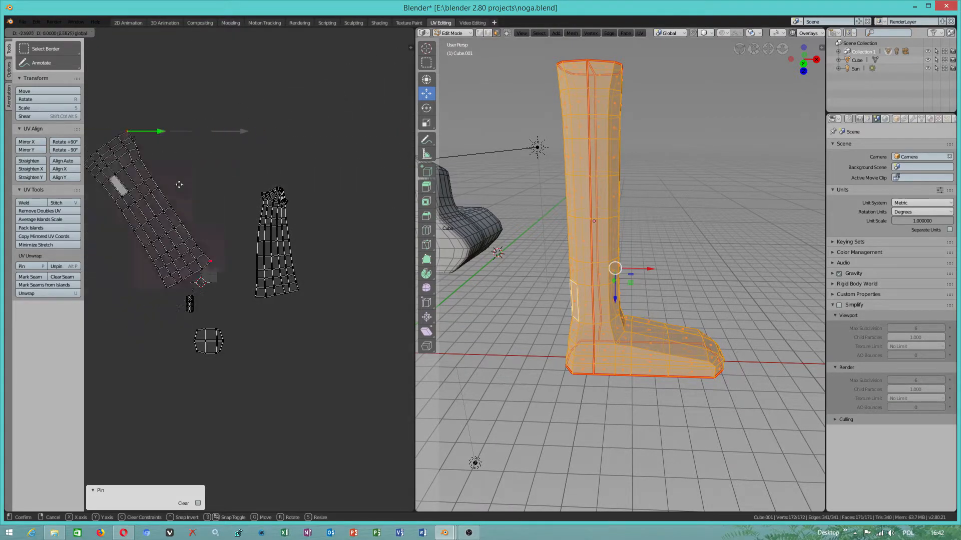
pyautogui.click(234, 178)
pyautogui.moveTo(209, 114); pyautogui.dragTo(217, 187)
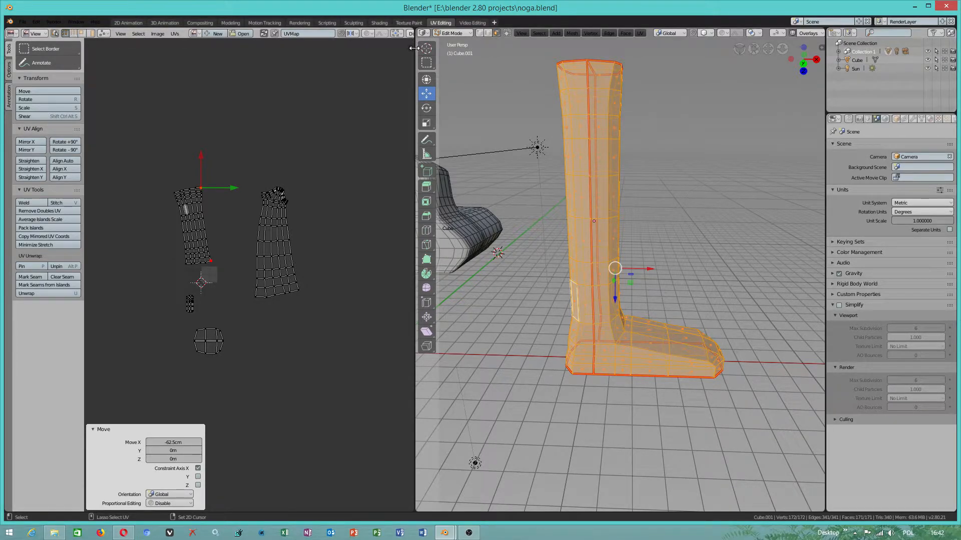
# - Widen the UV editor and enable proportional editing for the UVs
pyautogui.moveTo(414, 48); pyautogui.dragTo(510, 49)
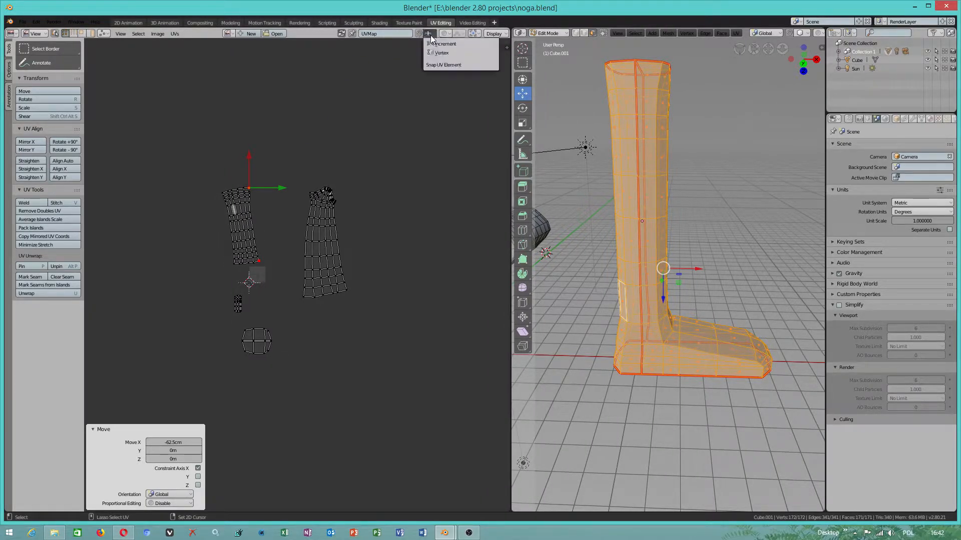
pyautogui.click(449, 35)
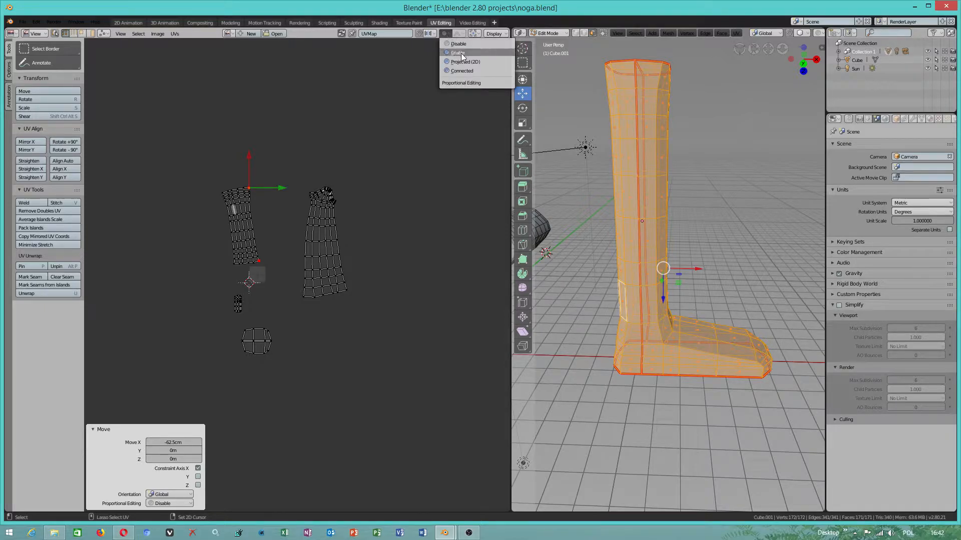
pyautogui.click(461, 52)
pyautogui.click(457, 33)
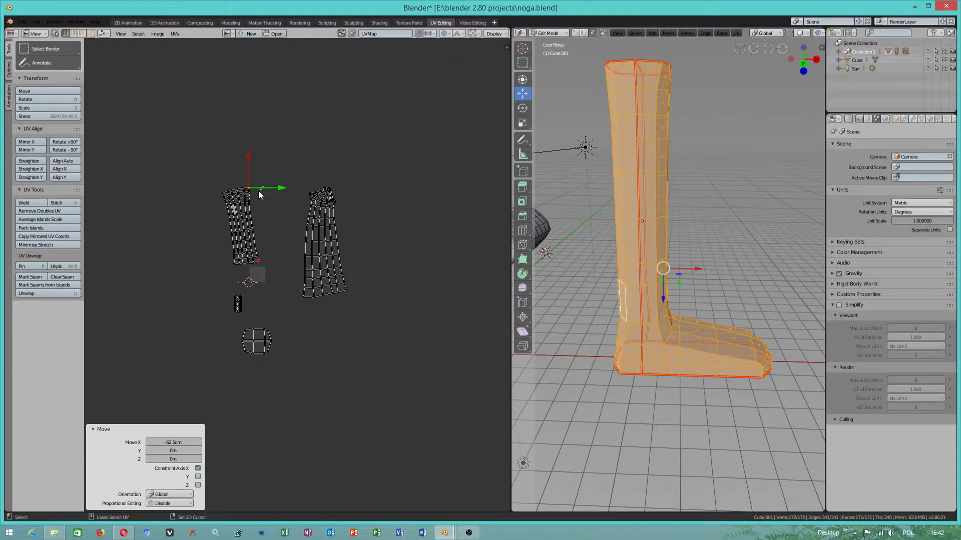
# - Reposition the leg island's upper pinned vertex using proportional editing, finishing with a move of about 4.74 m along Y
pyautogui.press('g')
pyautogui.scroll(-1, 295, 176)
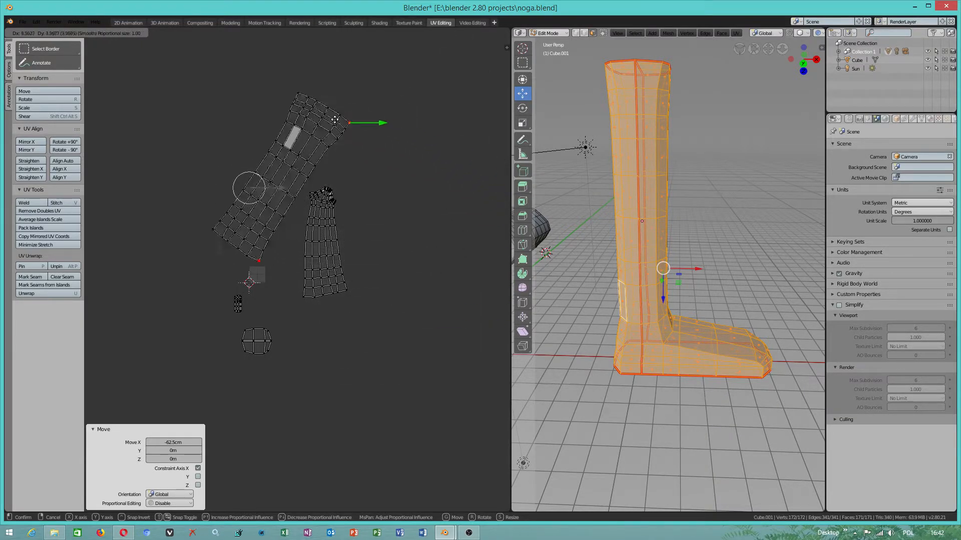
pyautogui.click(248, 200)
pyautogui.scroll(2, 256, 201)
pyautogui.scroll(-1, 255, 201)
pyautogui.press('g')
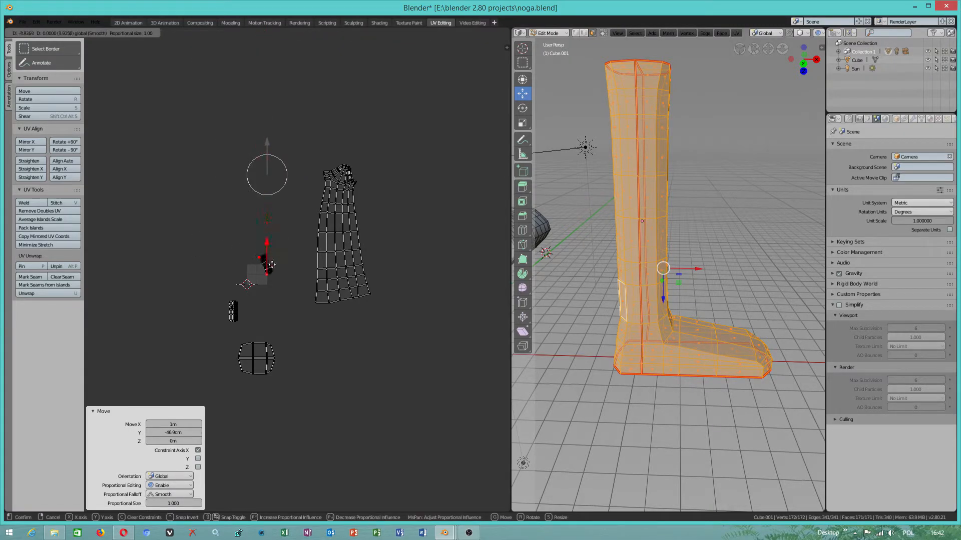
pyautogui.press('y')
pyautogui.click(205, 81)
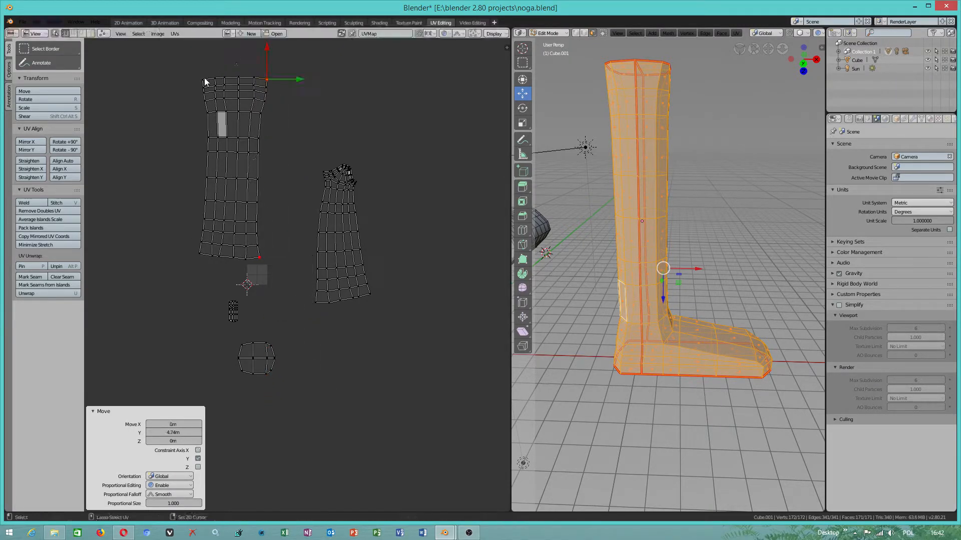
# - Stretch the upper edge of the foot-shaped UV island along X, enlarging the proportional editing influence
pyautogui.click(340, 171)
pyautogui.press('g')
pyautogui.press('x')
pyautogui.moveTo(342, 172); pyautogui.dragTo(389, 171)
pyautogui.scroll(-3, 331, 172)
pyautogui.scroll(-6, 323, 161)
pyautogui.scroll(-3, 321, 157)
pyautogui.click(322, 157)
# - Spread the two lower corners of the foot-shaped UV island outward along X with proportional editing
pyautogui.click(309, 307)
pyautogui.moveTo(340, 303); pyautogui.dragTo(304, 304)
pyautogui.click(370, 296)
pyautogui.moveTo(385, 293); pyautogui.dragTo(426, 293)
# - Move the leg island's lower pinned vertex about 37.2 cm along Y, and disable proportional editing
pyautogui.click(259, 257)
pyautogui.moveTo(260, 241)
pyautogui.mouseDown()
pyautogui.moveTo(260, 263)
pyautogui.moveTo(260, 220)
pyautogui.moveTo(261, 233)
pyautogui.mouseUp()
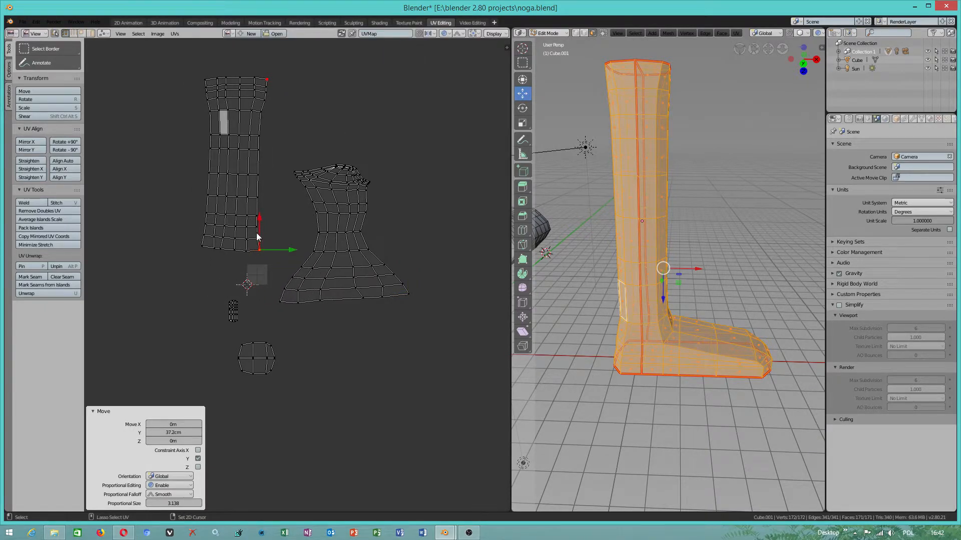
pyautogui.click(445, 33)
pyautogui.click(447, 42)
# - Select the lower and upper left corner vertices of the leg UV island and pin them
pyautogui.click(201, 249)
pyautogui.keyDown('alt'); pyautogui.click(207, 91); pyautogui.keyUp('alt')
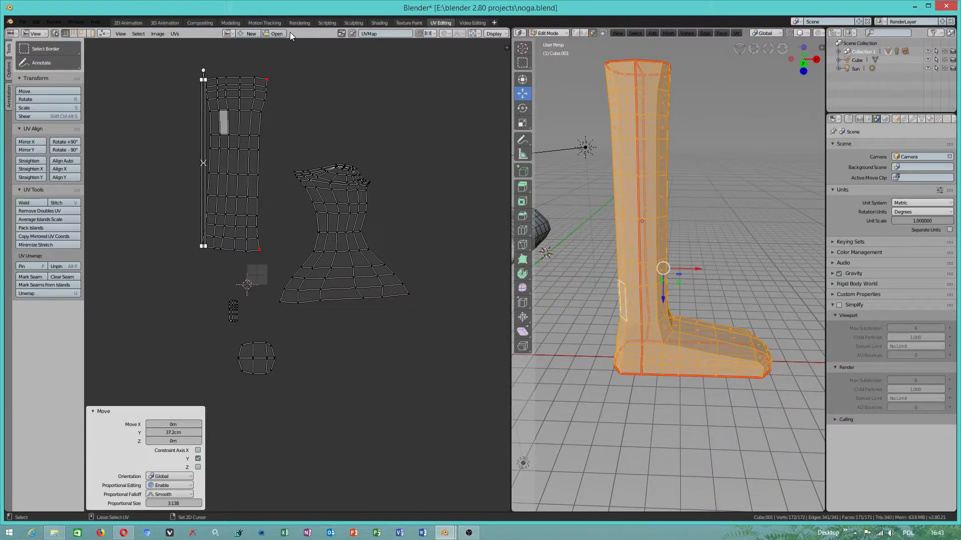
pyautogui.click(172, 34)
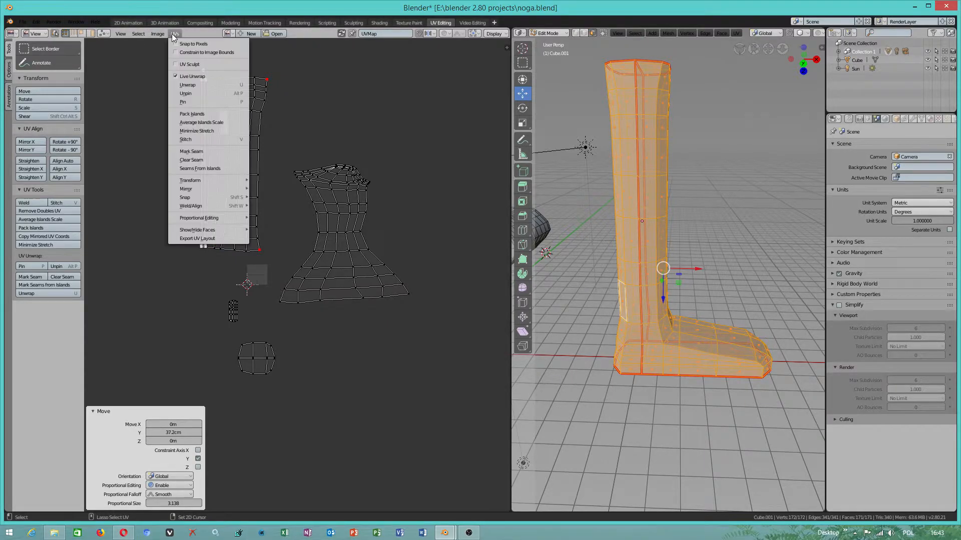
pyautogui.click(215, 93)
# - Move the upper and lower right pinned corners of the leg UV island outward along X
pyautogui.click(293, 90)
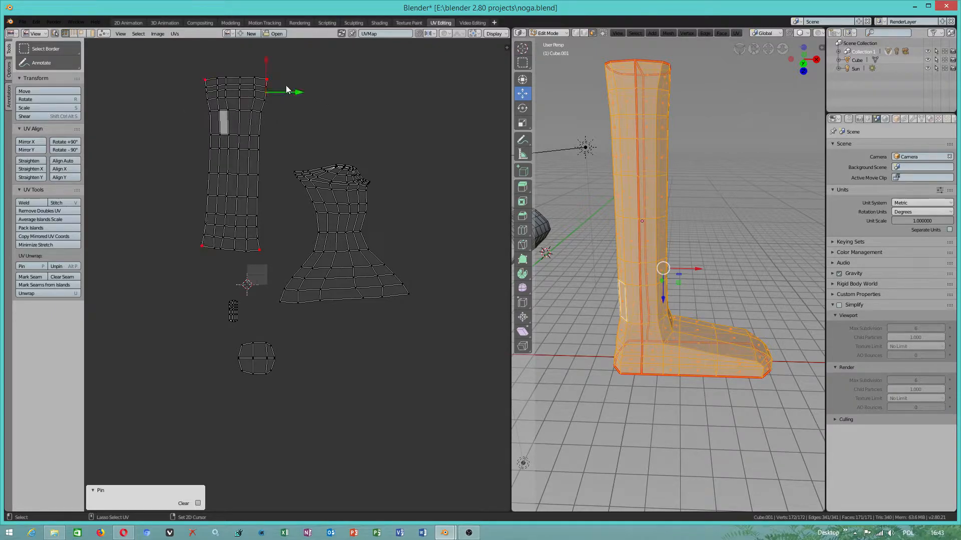
pyautogui.click(274, 77)
pyautogui.moveTo(289, 80); pyautogui.dragTo(367, 79)
pyautogui.click(259, 250)
pyautogui.moveTo(276, 252); pyautogui.dragTo(379, 253)
# - Move the leg island's lower left pinned corner outward and its upper left pinned corner about -84.3 cm along X
pyautogui.click(202, 247)
pyautogui.moveTo(200, 251)
pyautogui.mouseDown()
pyautogui.moveTo(170, 252)
pyautogui.moveTo(202, 251)
pyautogui.moveTo(191, 241)
pyautogui.mouseUp()
pyautogui.click(209, 68)
pyautogui.moveTo(234, 80); pyautogui.dragTo(216, 79)
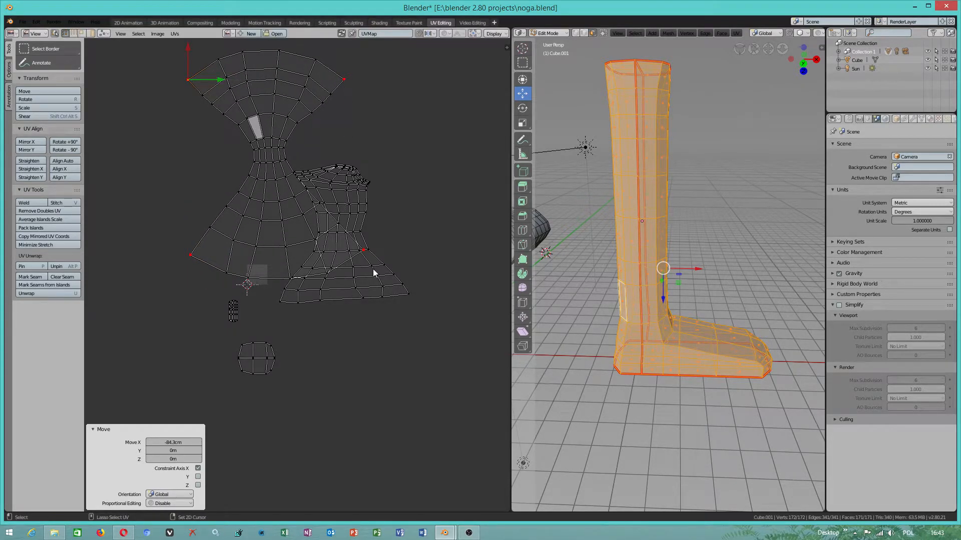
# - In island selection, move the foot-shaped UV island about 4.32 m in X and 4.24 m in Y, clear of the leg island
pyautogui.click(90, 33)
pyautogui.click(345, 191)
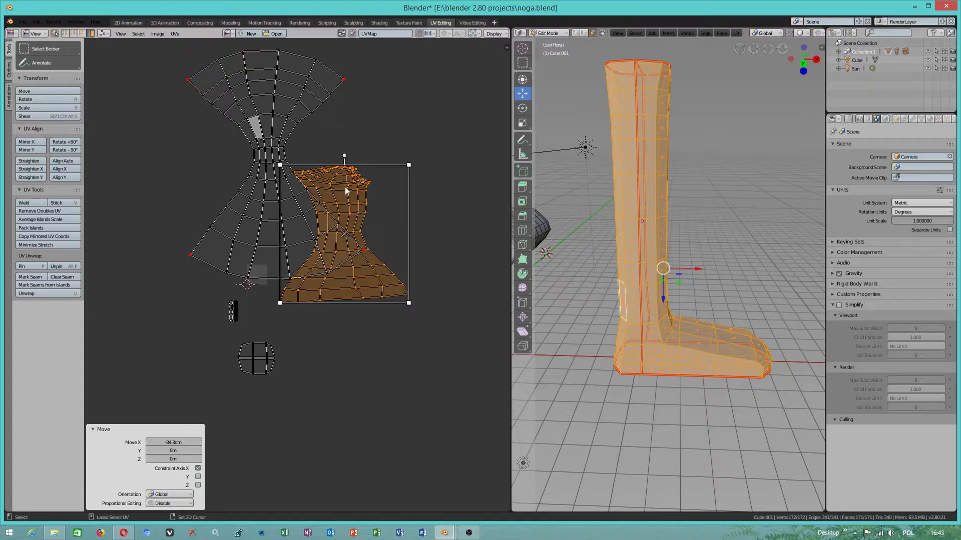
pyautogui.moveTo(344, 234); pyautogui.dragTo(430, 149)
pyautogui.scroll(-1, 419, 217)
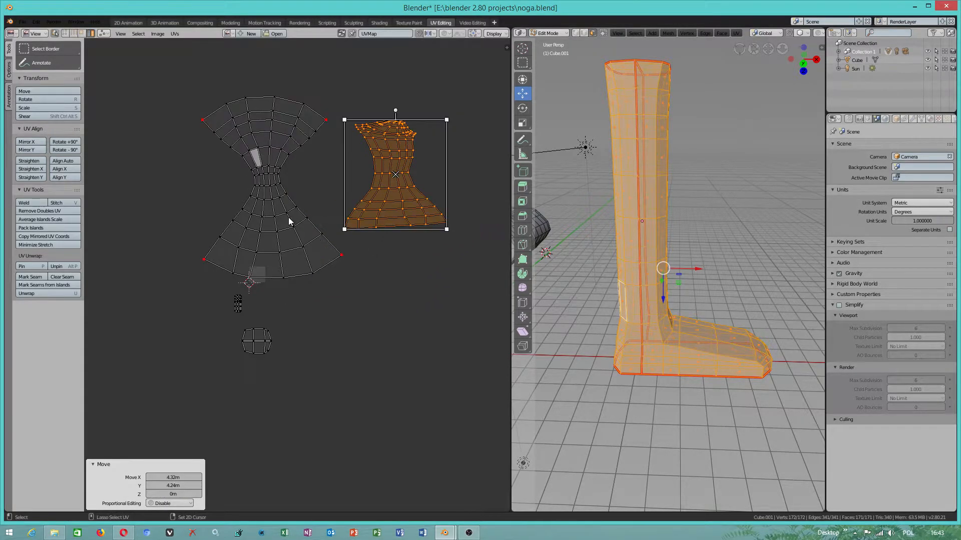
# - Return to vertex selection and move the leg island's lower left pinned corner about -51.2 cm along X
pyautogui.click(295, 220)
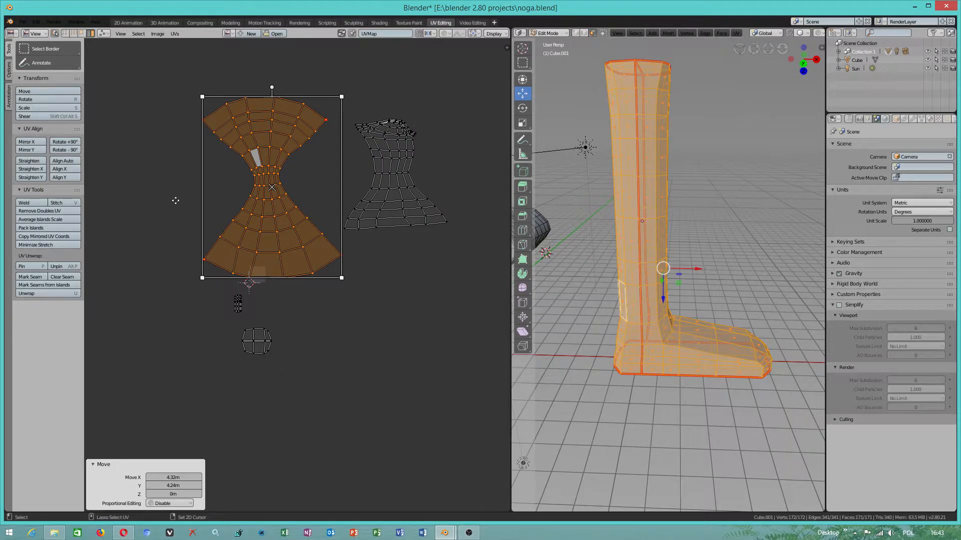
pyautogui.click(65, 33)
pyautogui.click(181, 216)
pyautogui.scroll(-1, 201, 254)
pyautogui.click(214, 262)
pyautogui.moveTo(232, 262); pyautogui.dragTo(224, 261)
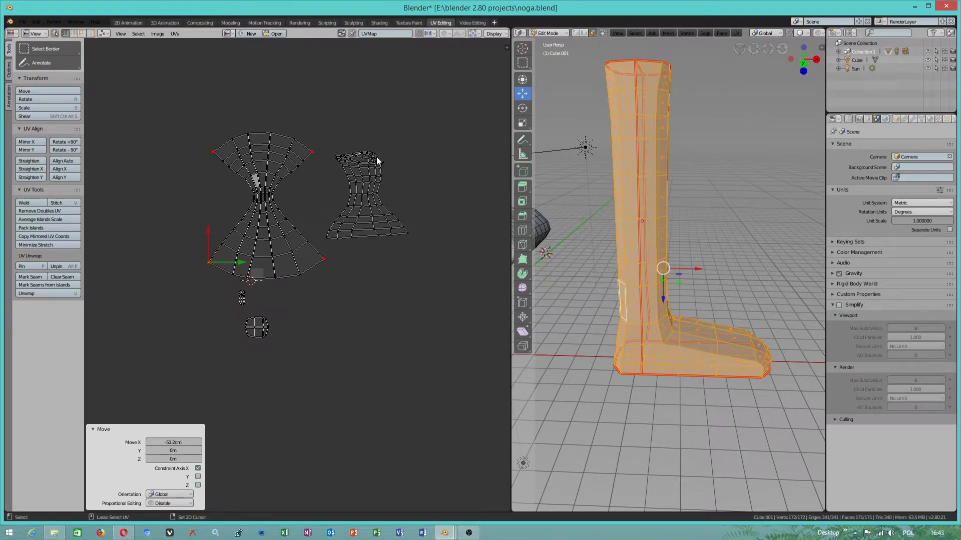
# - Select the four outer corner vertices of the foot-shaped UV island and pin them
pyautogui.scroll(2, 386, 166)
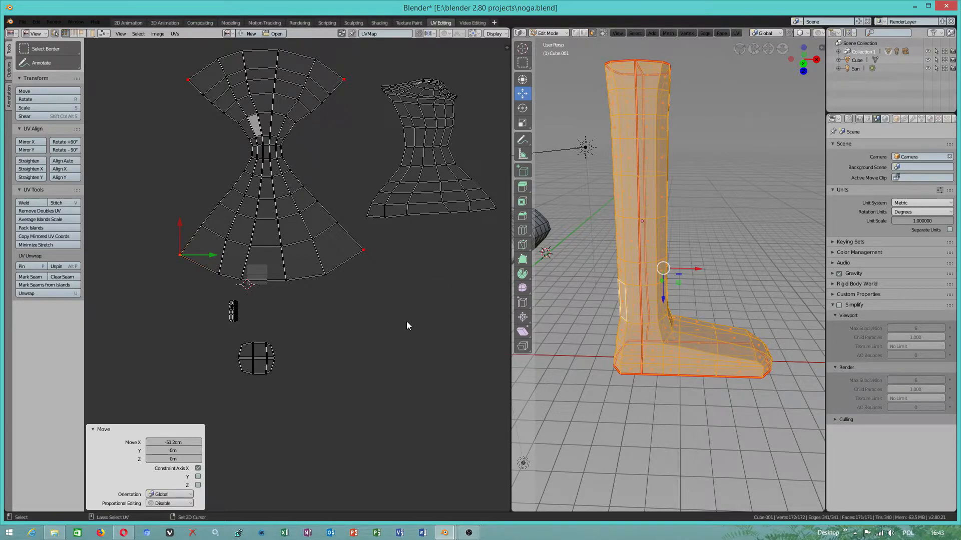
pyautogui.moveTo(414, 316); pyautogui.dragTo(334, 388, button='middle')
pyautogui.scroll(1, 421, 377)
pyautogui.keyDown('shift'); pyautogui.click(278, 350); pyautogui.keyUp('shift')
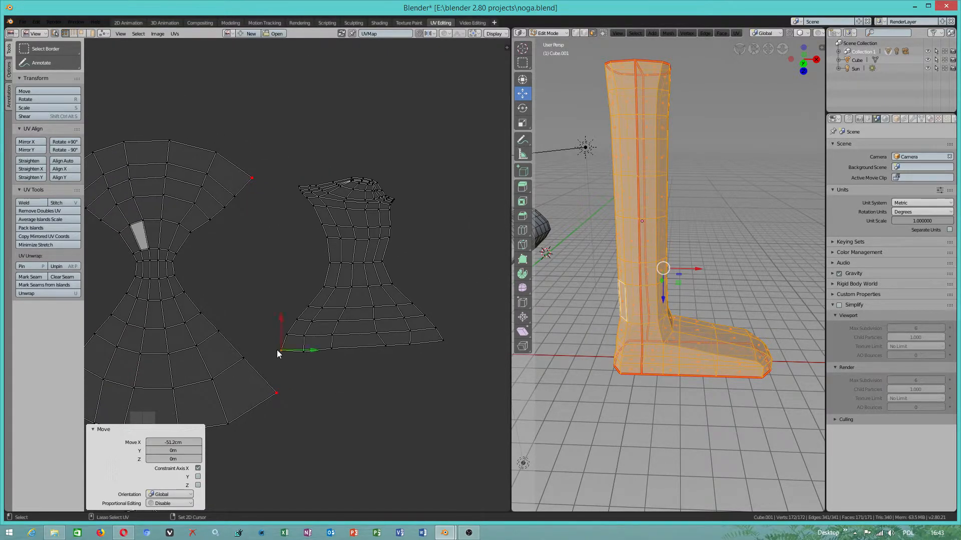
pyautogui.keyDown('shift'); pyautogui.click(443, 342); pyautogui.keyUp('shift')
pyautogui.keyDown('shift'); pyautogui.click(395, 198); pyautogui.keyUp('shift')
pyautogui.scroll(2, 404, 266)
pyautogui.scroll(-1, 404, 266)
pyautogui.click(428, 181)
pyautogui.keyDown('alt'); pyautogui.click(310, 162); pyautogui.keyUp('alt')
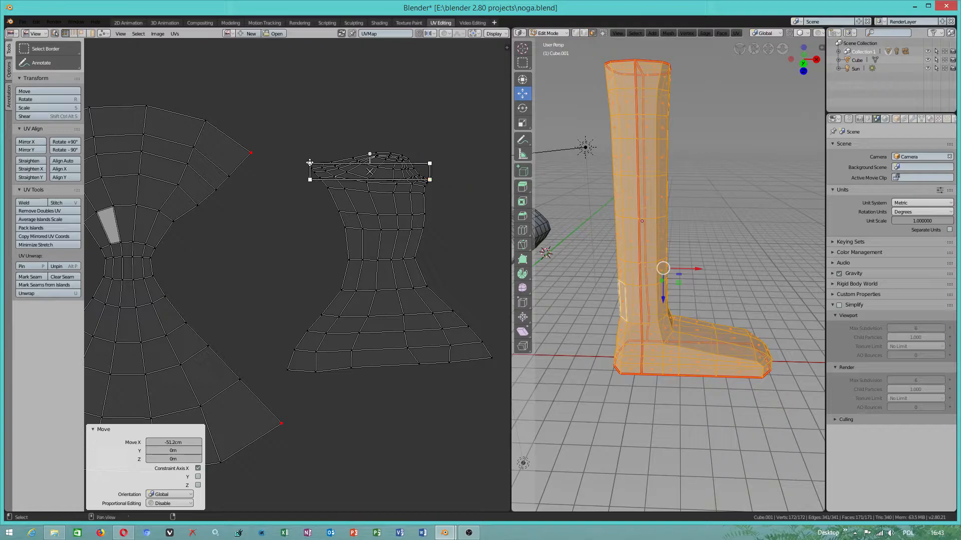
pyautogui.keyDown('shift'); pyautogui.click(287, 370); pyautogui.keyUp('shift')
pyautogui.keyDown('shift'); pyautogui.click(490, 357); pyautogui.keyUp('shift')
pyautogui.click(173, 33)
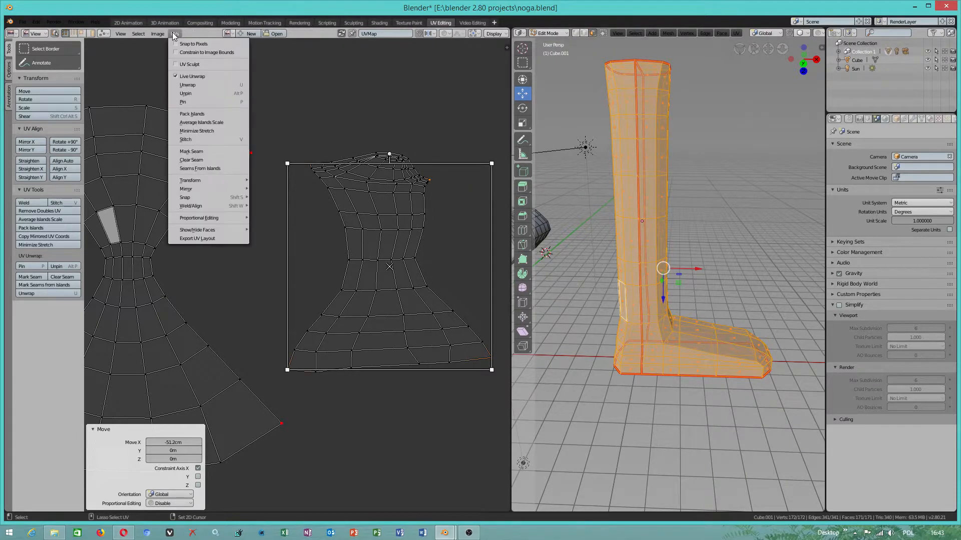
pyautogui.click(188, 102)
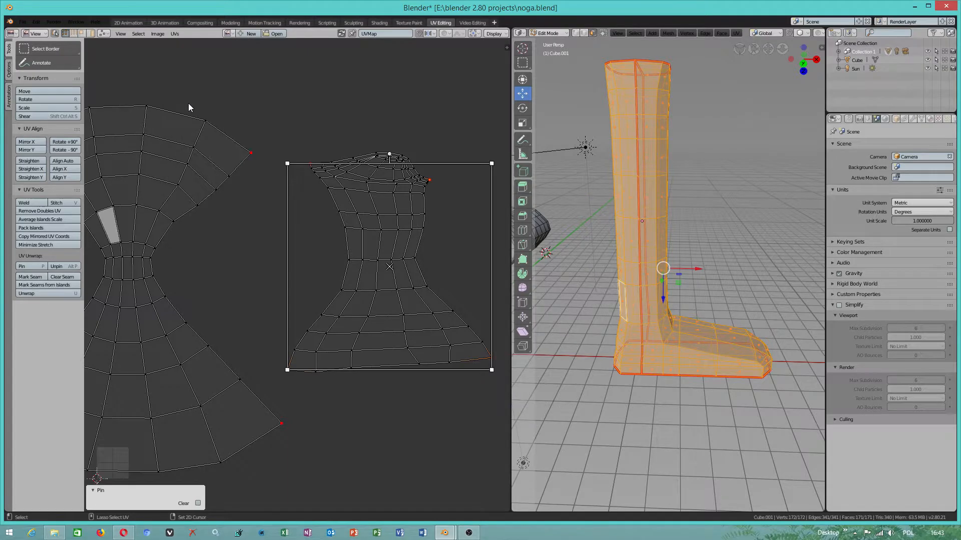
# - Move the two upper pinned corners of the foot-shaped UV island outward
pyautogui.click(175, 33)
pyautogui.click(361, 135)
pyautogui.click(314, 163)
pyautogui.moveTo(323, 163); pyautogui.dragTo(296, 153)
pyautogui.click(431, 179)
pyautogui.moveTo(449, 181); pyautogui.dragTo(474, 181)
# - Spread the foot island's lower pinned corners outward and downward, and move its upper right pinned corner about 3.4 m along X
pyautogui.scroll(-2, 415, 231)
pyautogui.click(276, 335)
pyautogui.moveTo(277, 321); pyautogui.dragTo(275, 355)
pyautogui.click(405, 327)
pyautogui.moveTo(412, 306); pyautogui.dragTo(477, 369)
pyautogui.click(387, 220)
pyautogui.moveTo(386, 221); pyautogui.dragTo(455, 220)
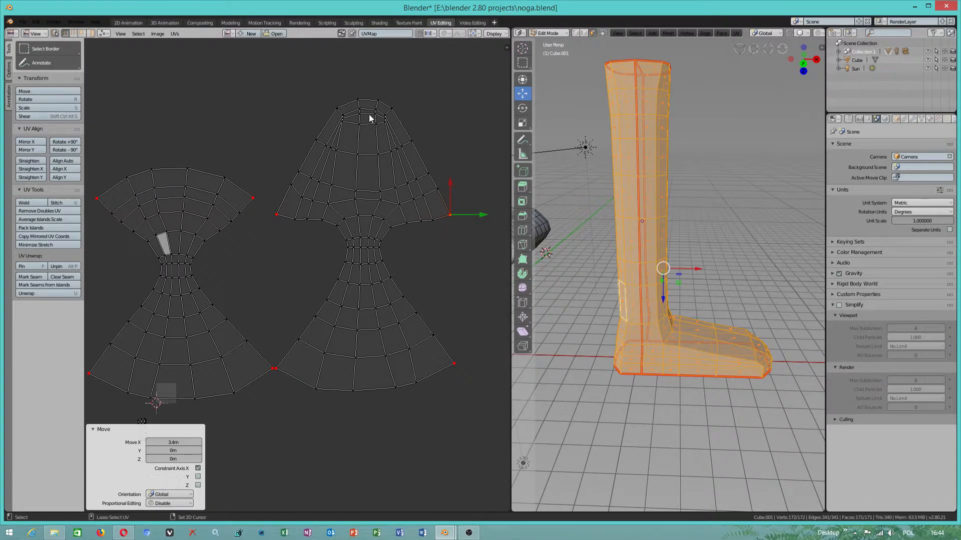
# - Pin the two top corner vertices of the foot UV island and move them outward to widen its upper end
pyautogui.click(338, 108)
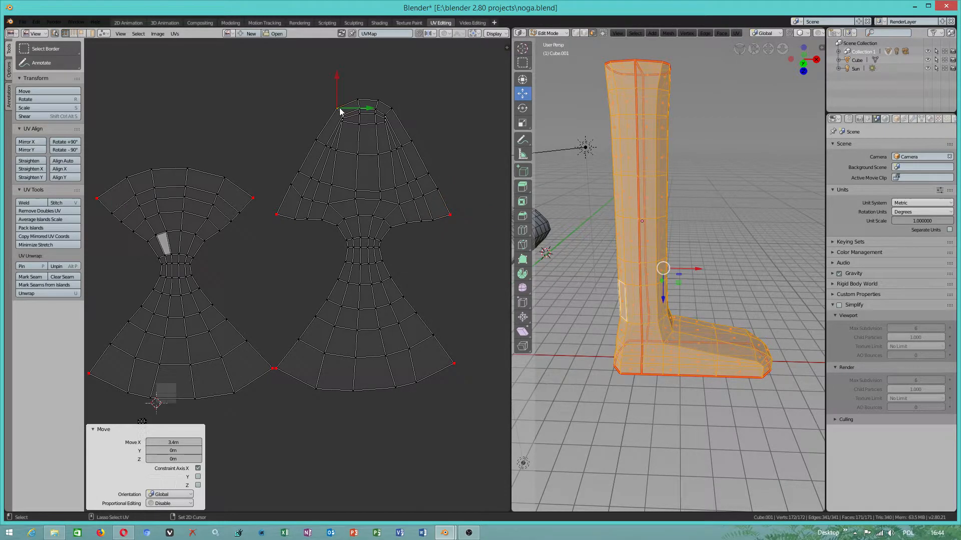
pyautogui.keyDown('shift'); pyautogui.click(396, 107); pyautogui.keyUp('shift')
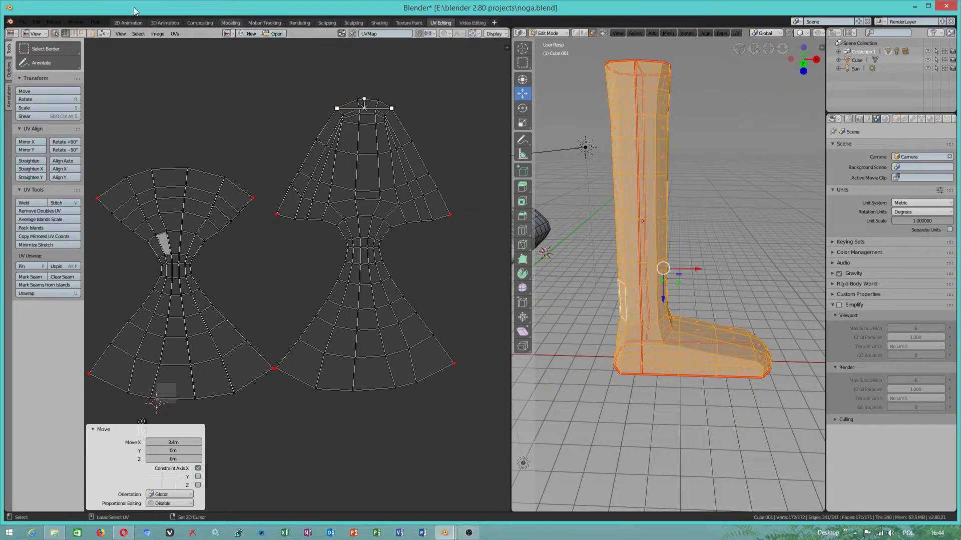
pyautogui.click(176, 33)
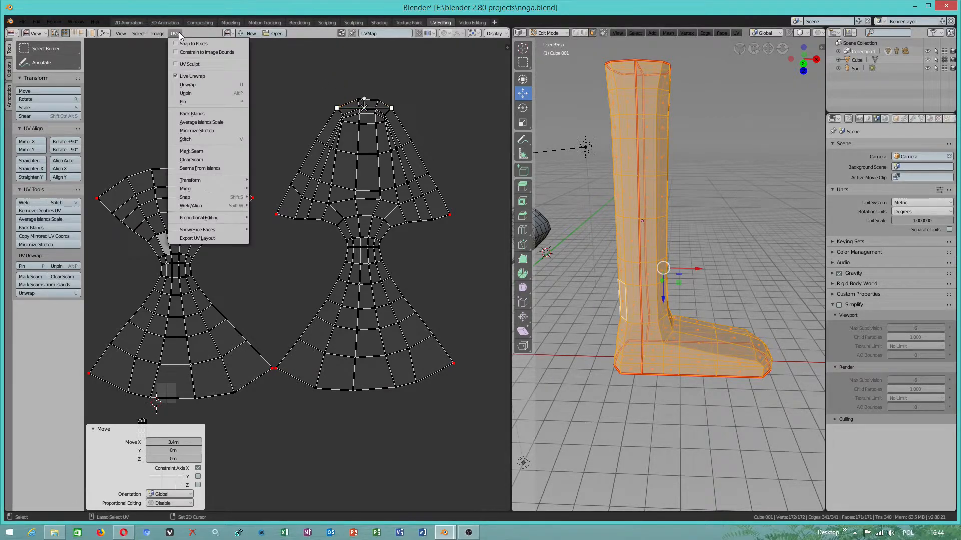
pyautogui.click(188, 101)
pyautogui.moveTo(354, 108); pyautogui.dragTo(278, 108)
pyautogui.moveTo(396, 113); pyautogui.dragTo(440, 113)
# - Lower the foot island's two middle pinned corners and move its middle right corner about -47.1 cm along X
pyautogui.click(278, 215)
pyautogui.moveTo(276, 200); pyautogui.dragTo(277, 247)
pyautogui.click(451, 214)
pyautogui.moveTo(453, 206); pyautogui.dragTo(440, 262)
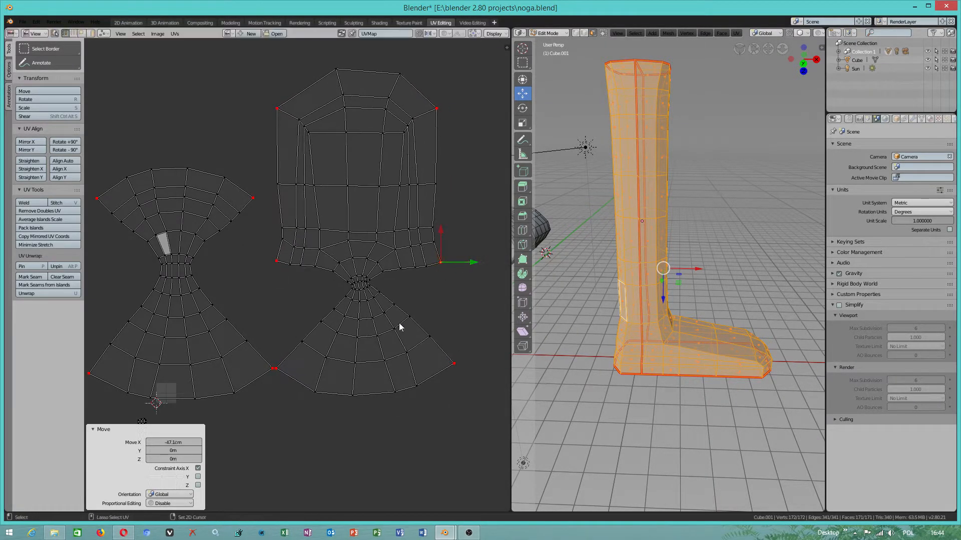
pyautogui.click(280, 371)
pyautogui.scroll(-2, 334, 346)
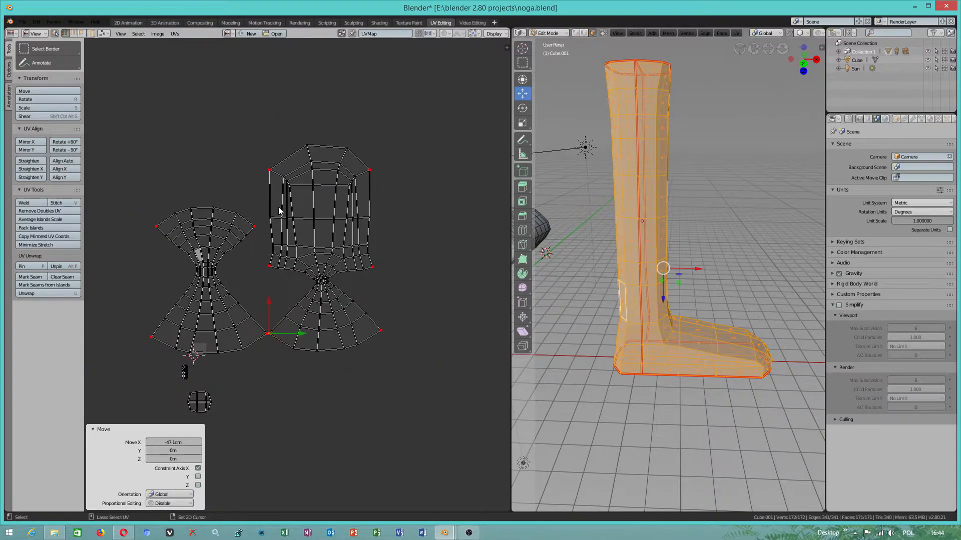
pyautogui.click(175, 34)
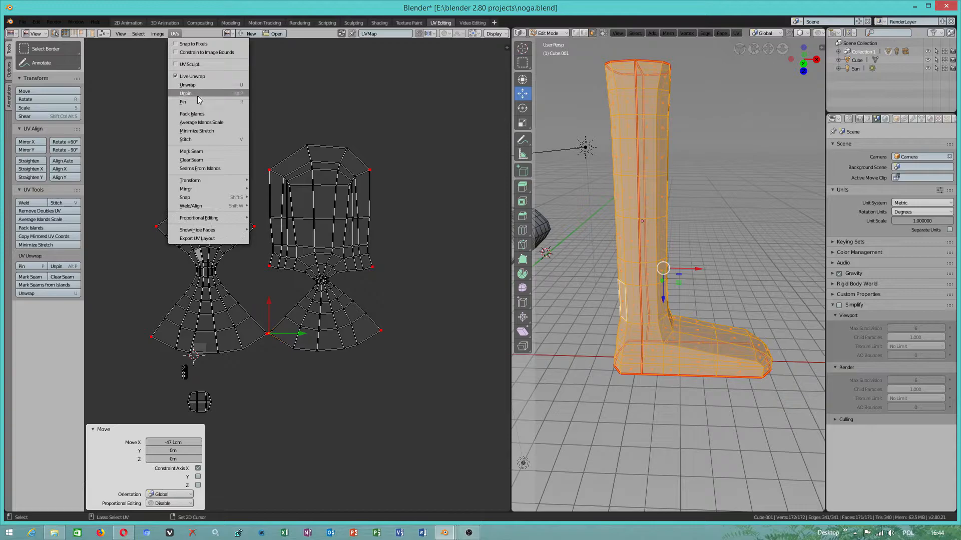
pyautogui.click(371, 170)
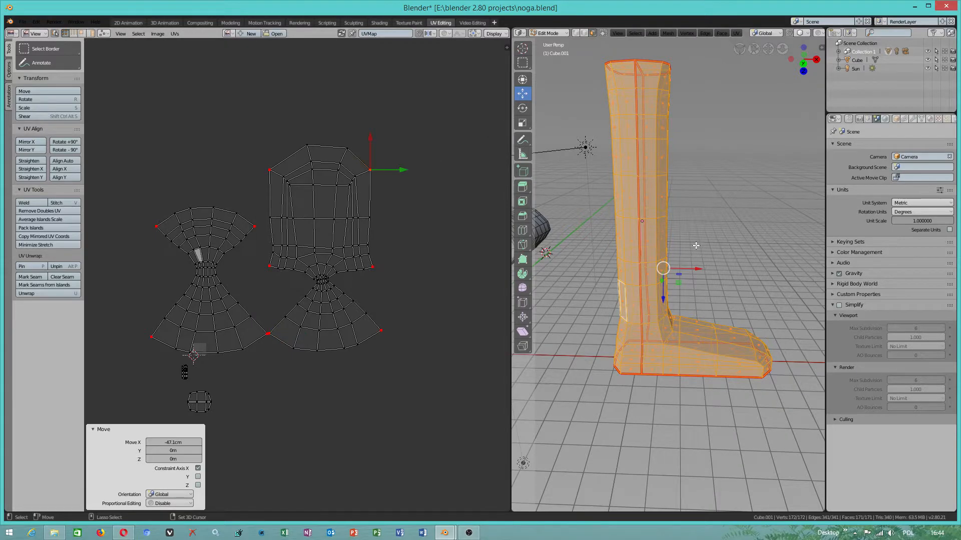
pyautogui.moveTo(693, 238); pyautogui.dragTo(641, 215, button='middle')
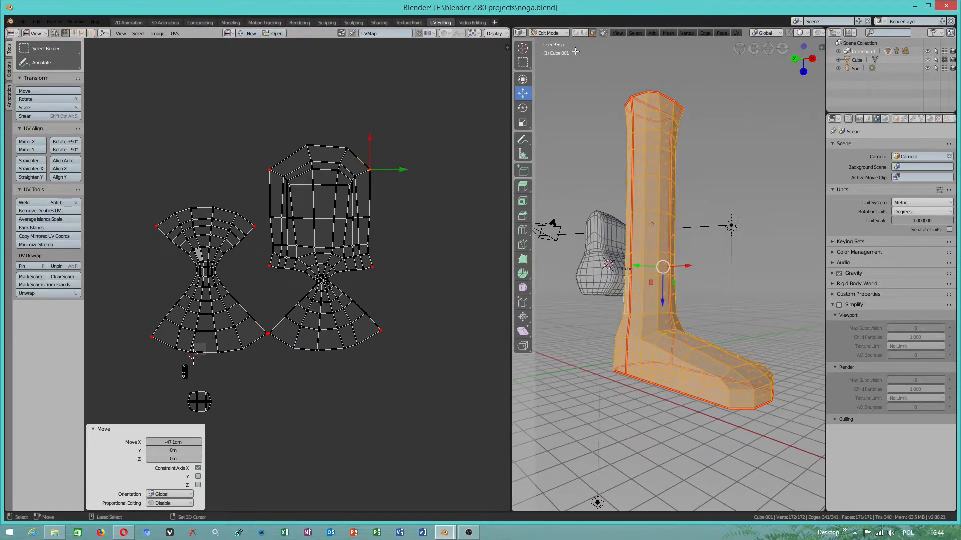
pyautogui.click(604, 33)
pyautogui.moveTo(668, 183); pyautogui.dragTo(680, 177, button='middle')
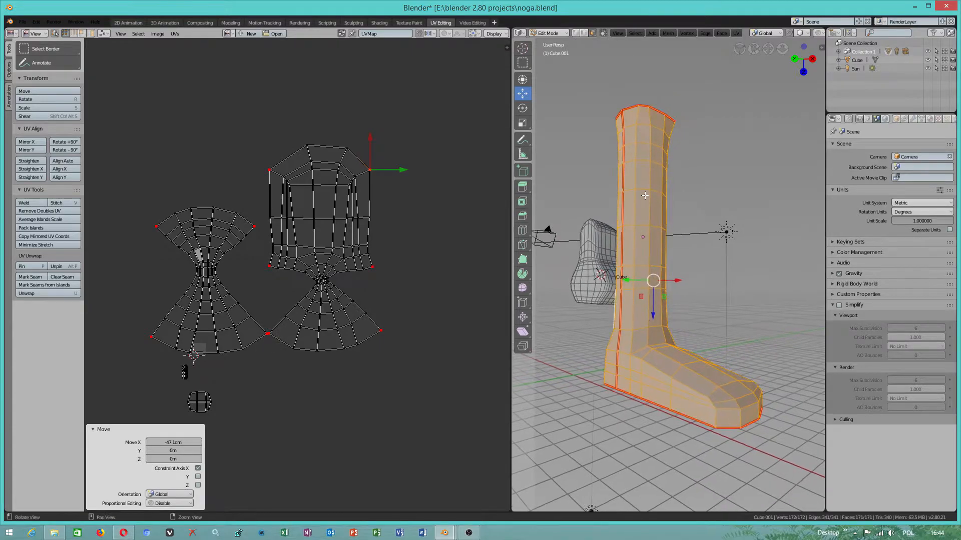
# - Add a new material named leg to the leg mesh and save the file
pyautogui.click(929, 119)
pyautogui.click(885, 185)
pyautogui.doubleClick(857, 149)
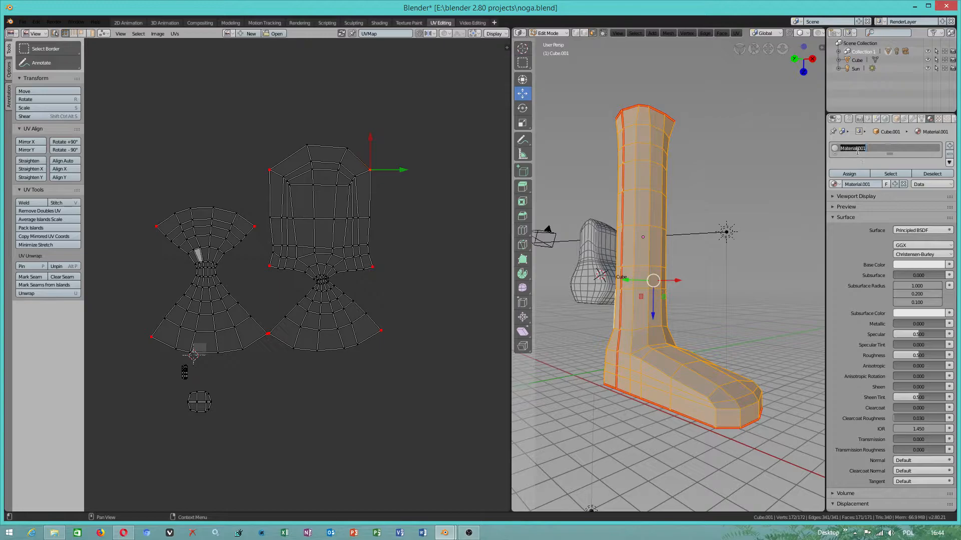
pyautogui.write('leg')
pyautogui.press('Return')
pyautogui.click(22, 22)
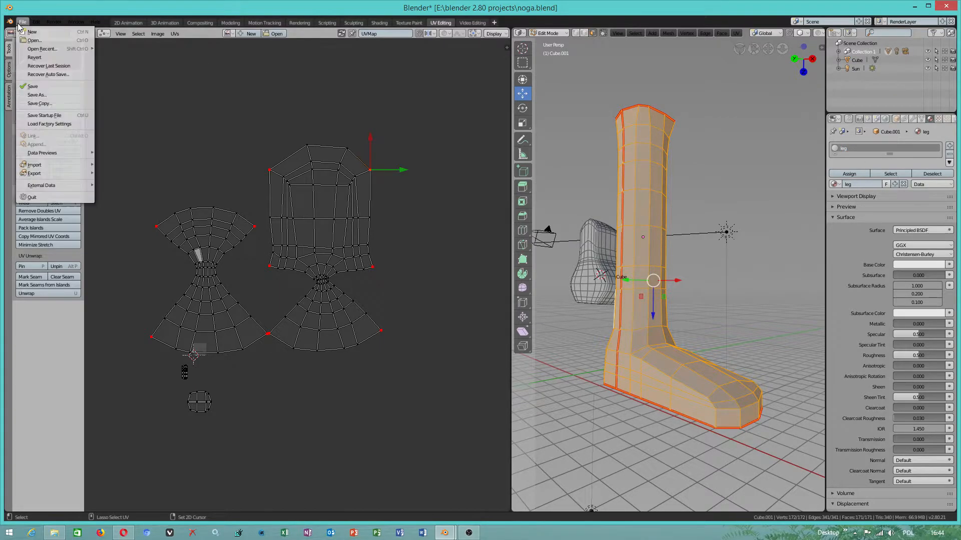
pyautogui.click(33, 87)
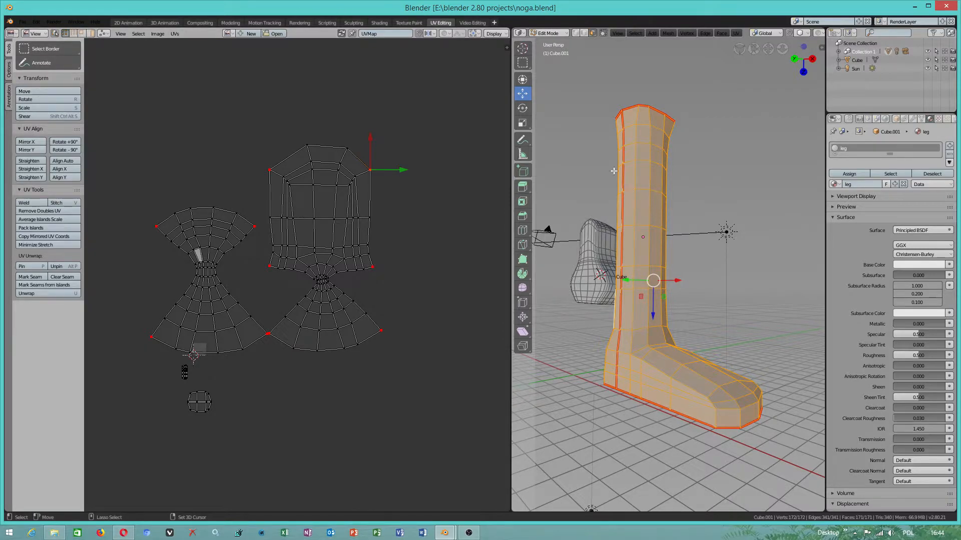
# - Apply smooth face shading to the whole leg mesh
pyautogui.moveTo(659, 230); pyautogui.dragTo(662, 248, button='middle')
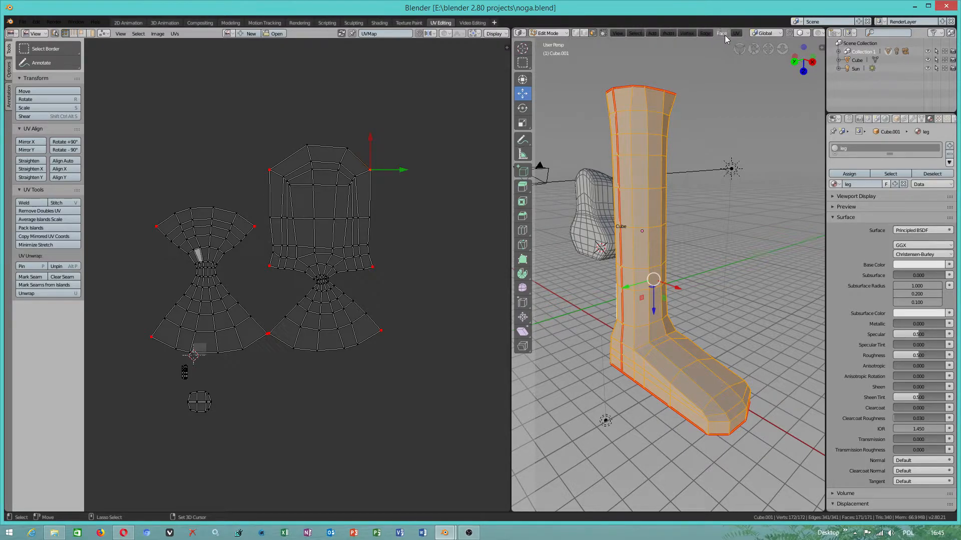
pyautogui.click(694, 34)
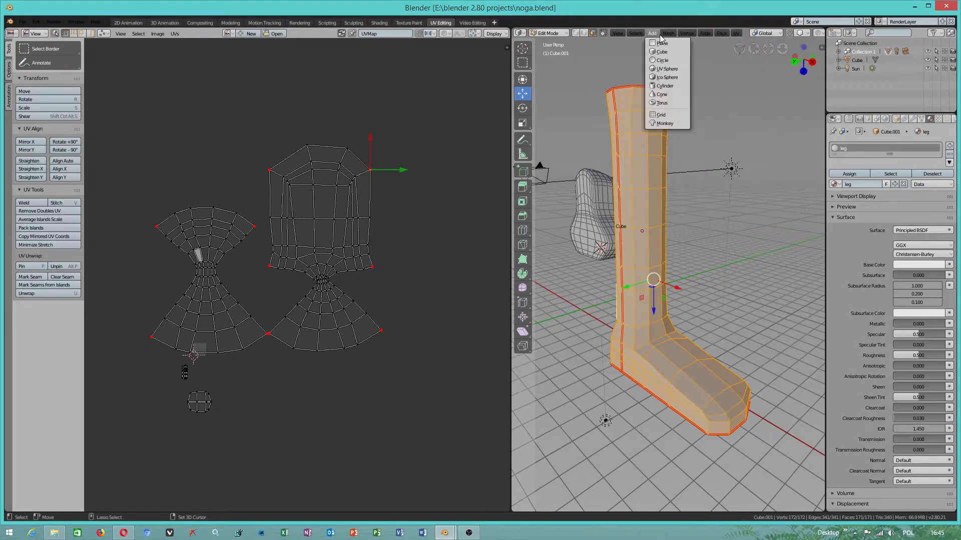
pyautogui.moveTo(673, 38)
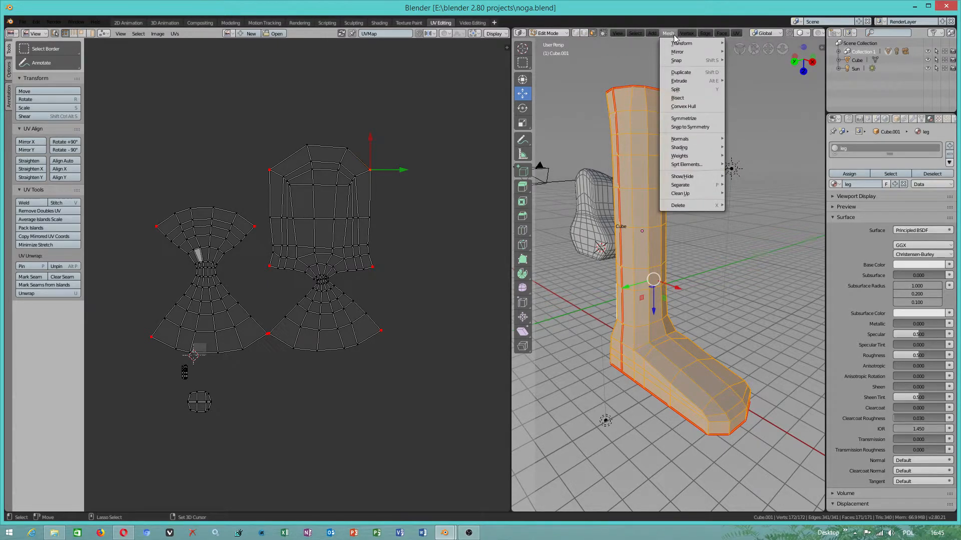
pyautogui.moveTo(694, 151)
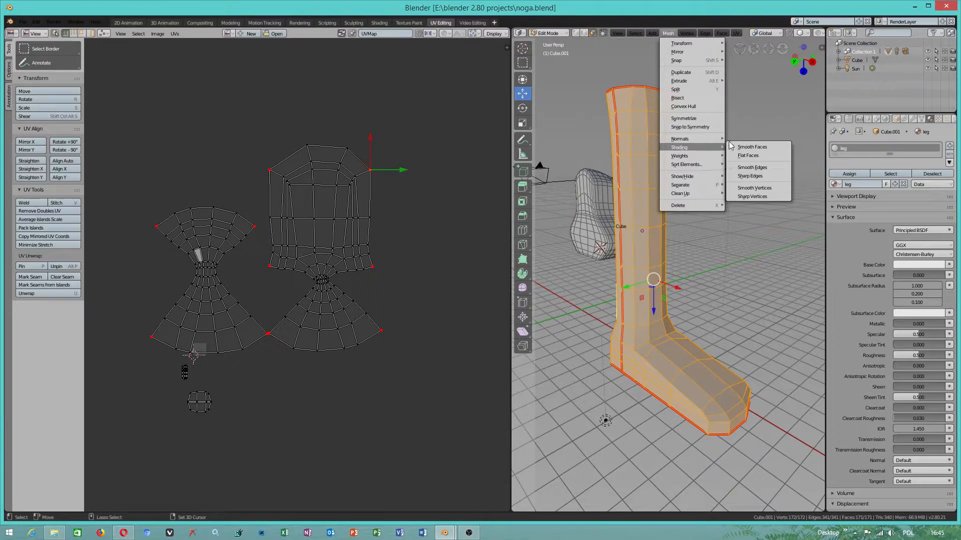
pyautogui.click(742, 148)
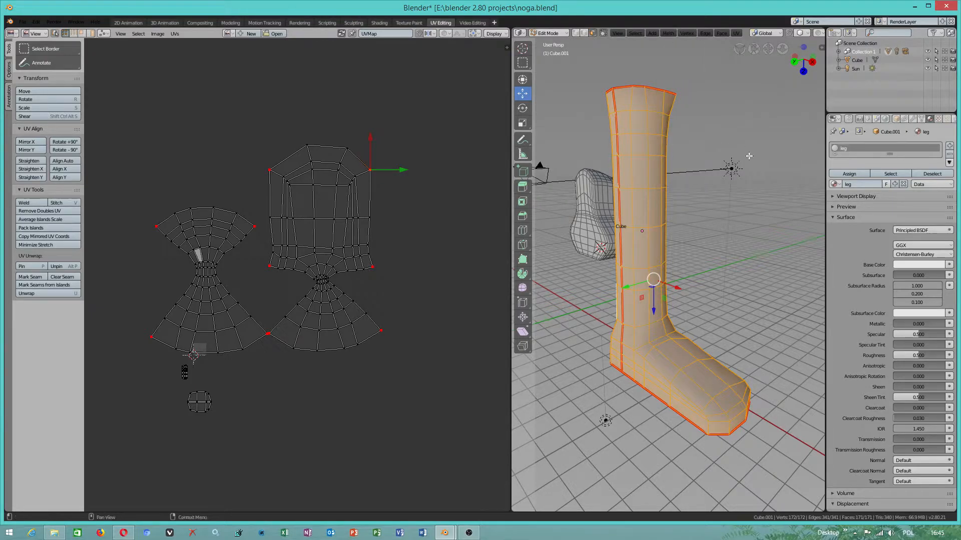
# - Enable Auto Smooth for the mesh normals with an angle of 74.6° and widen the 3D viewport
pyautogui.click(922, 121)
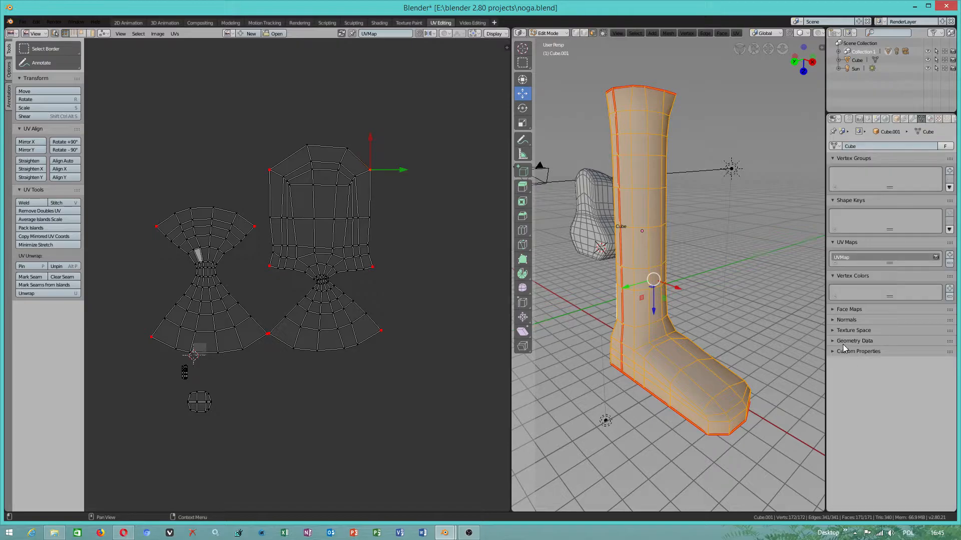
pyautogui.click(847, 320)
pyautogui.click(941, 342)
pyautogui.moveTo(915, 351); pyautogui.dragTo(939, 351)
pyautogui.moveTo(652, 300); pyautogui.dragTo(535, 322, button='middle')
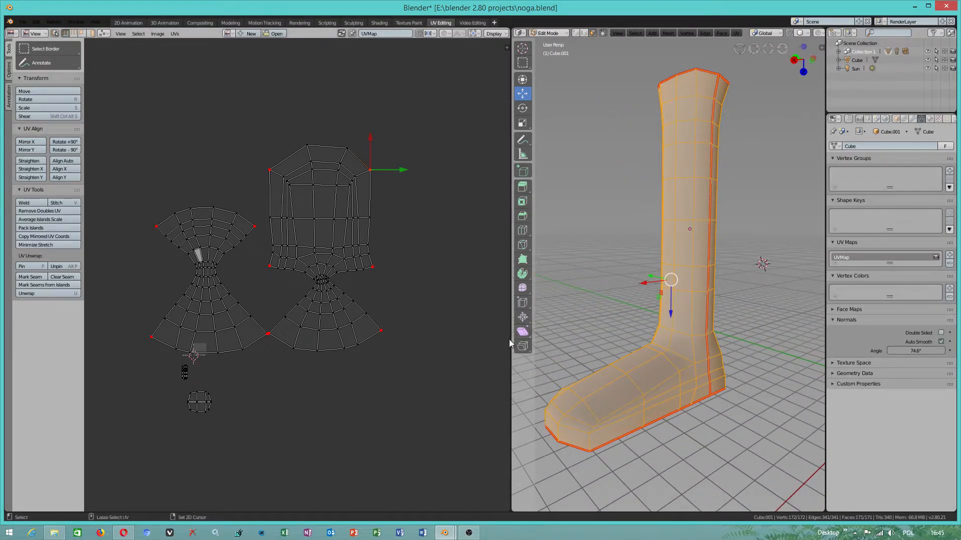
pyautogui.moveTo(511, 339); pyautogui.dragTo(435, 340)
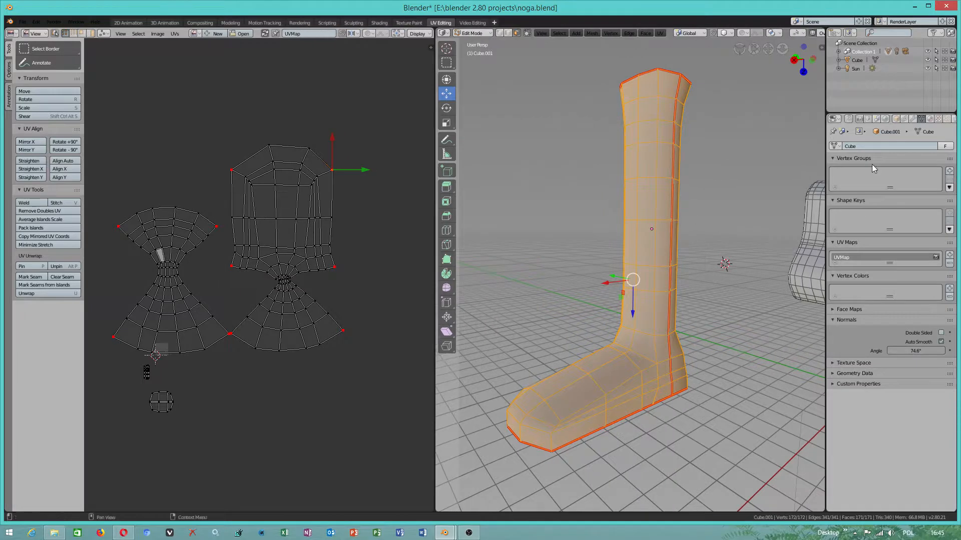
# - Change the leg material's surface shader to Diffuse BSDF and give it a light orange color
pyautogui.click(930, 120)
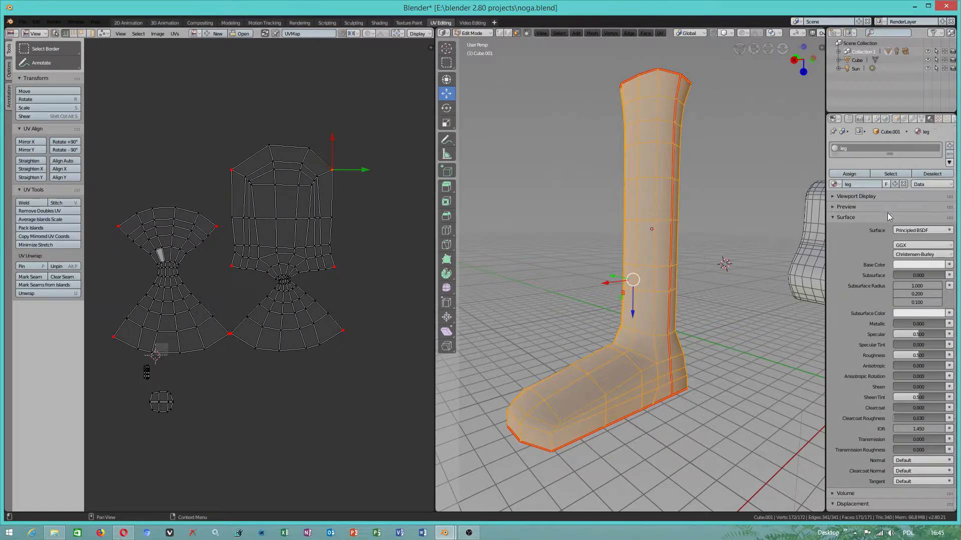
pyautogui.click(901, 231)
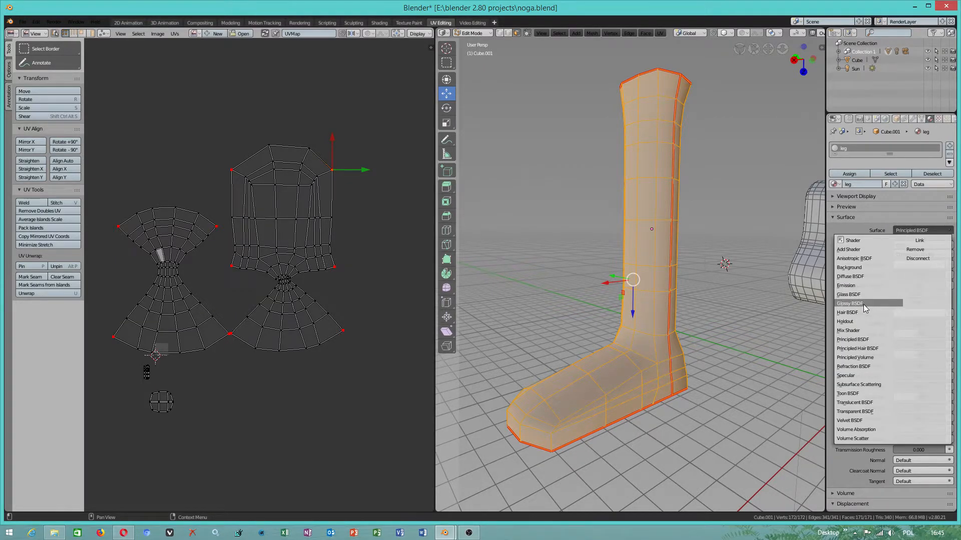
pyautogui.click(854, 276)
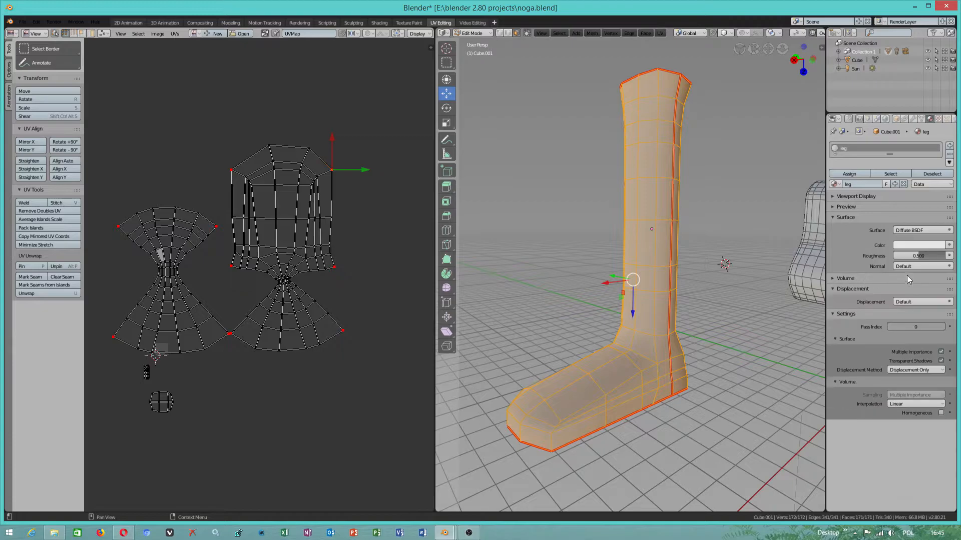
pyautogui.click(918, 245)
pyautogui.click(893, 165)
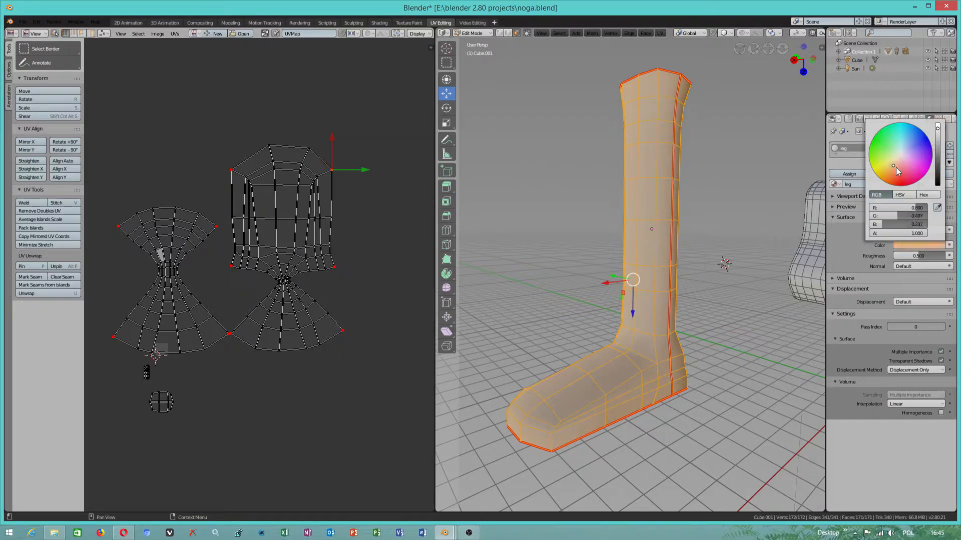
# - Select individual faces on the shin and reselect the entire leg mesh
pyautogui.click(630, 318)
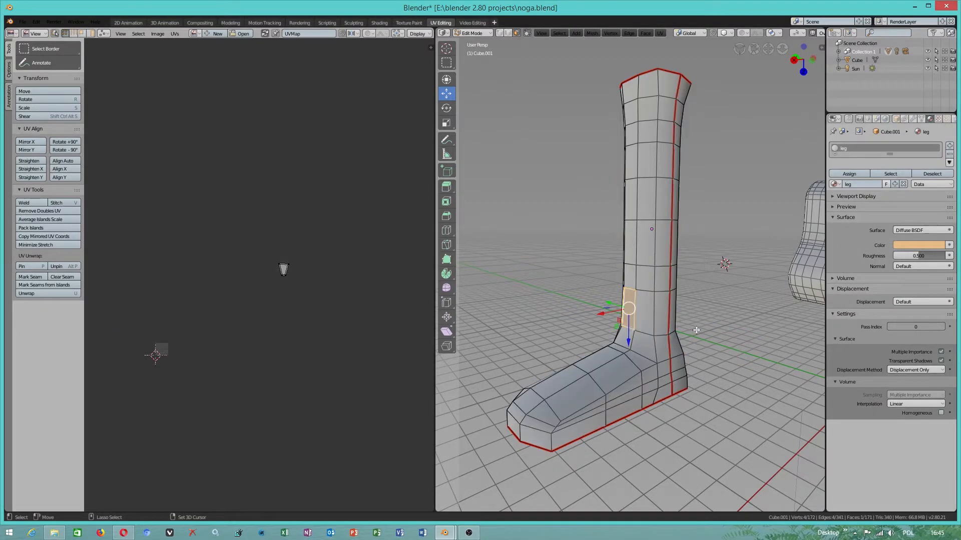
pyautogui.click(658, 249)
pyautogui.press('ctrl+KP_Subtract')
pyautogui.click(657, 249)
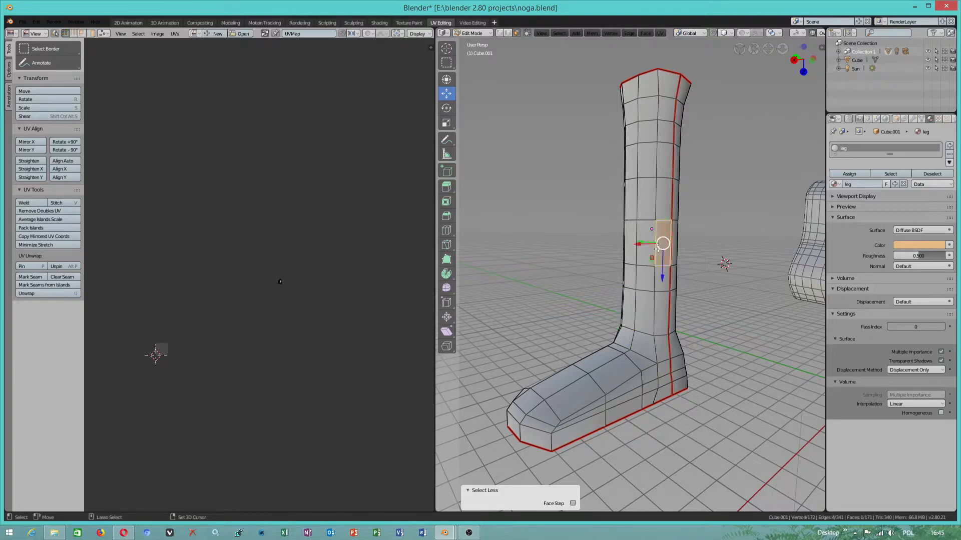
pyautogui.press('a')
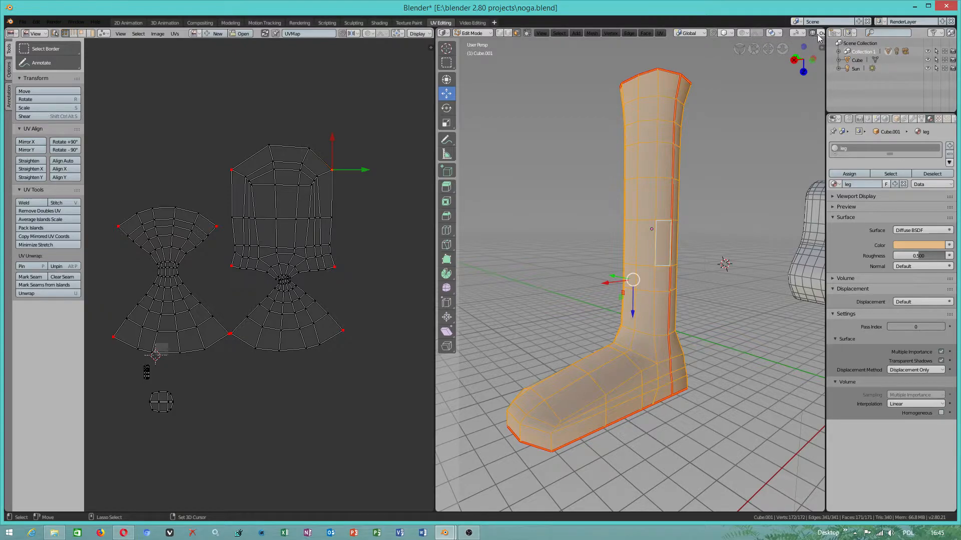
pyautogui.moveTo(821, 40); pyautogui.dragTo(823, 36)
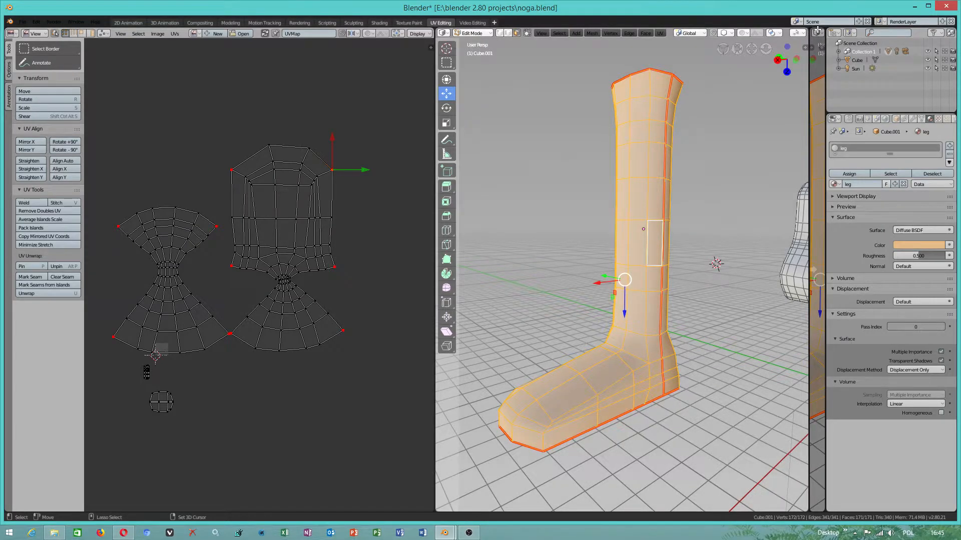
pyautogui.moveTo(816, 31); pyautogui.dragTo(823, 33)
pyautogui.click(821, 33)
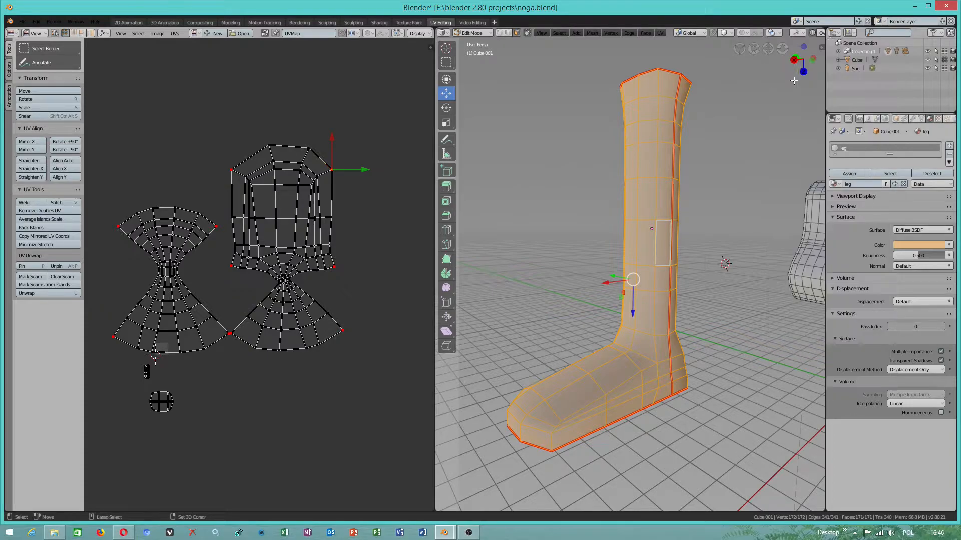
# - Inspect the viewport's shading and overlay options in Object Mode and return to Edit Mode on the leg mesh
pyautogui.click(827, 70)
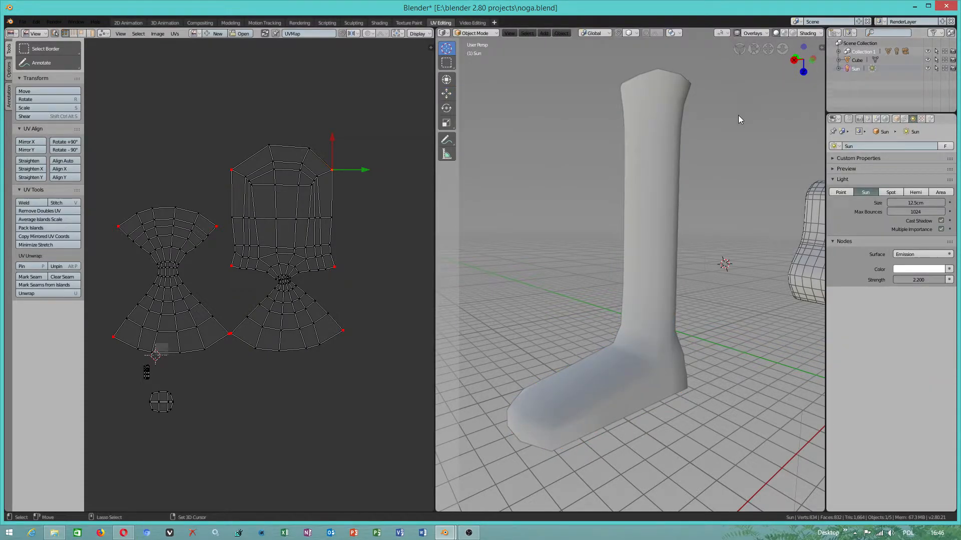
pyautogui.click(806, 33)
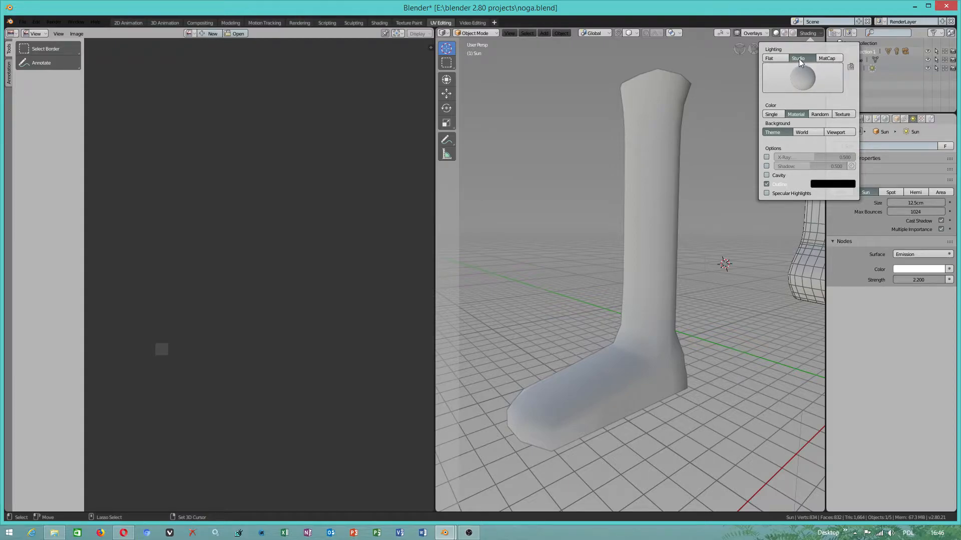
pyautogui.click(749, 32)
pyautogui.click(745, 32)
pyautogui.click(738, 32)
pyautogui.click(737, 32)
pyautogui.click(748, 32)
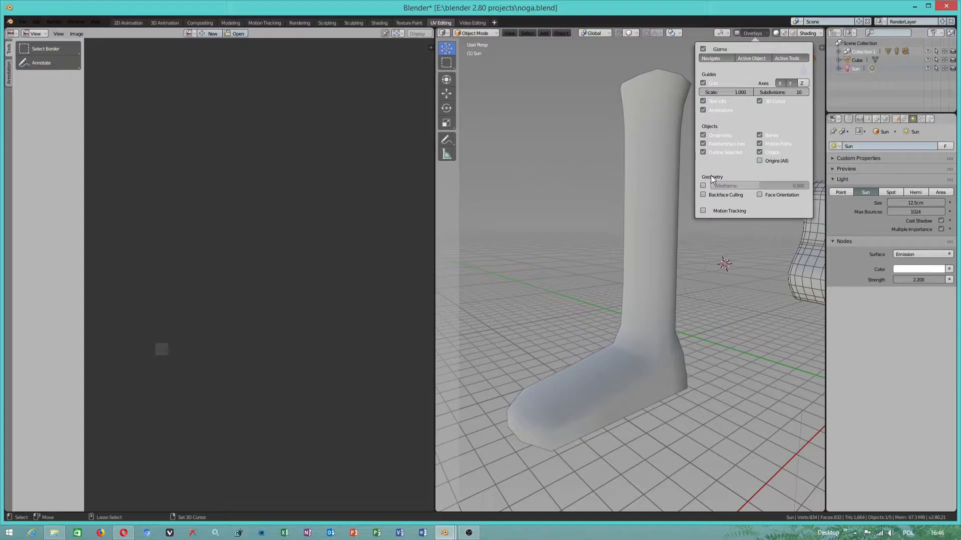
pyautogui.click(634, 249)
pyautogui.press('Tab')
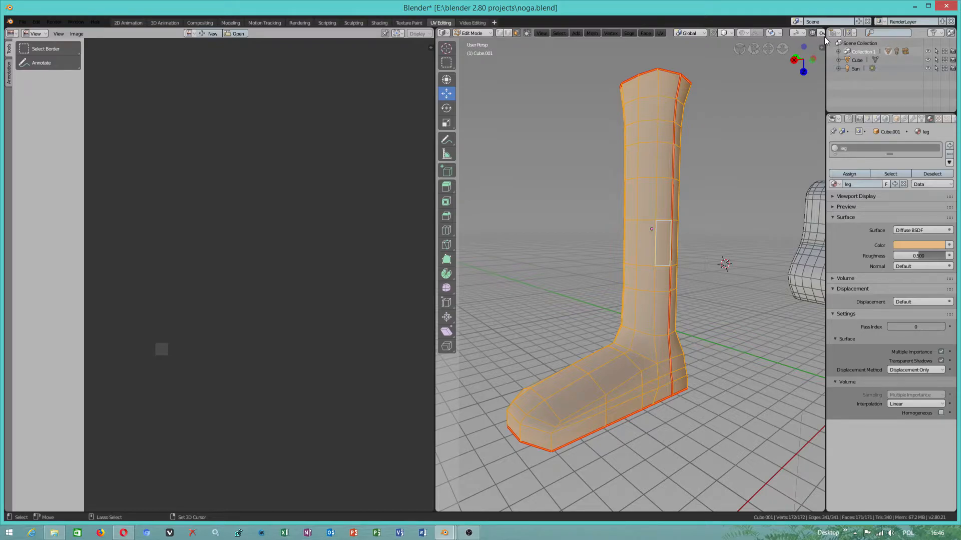
# - Widen the 3D viewport over the properties area and preview the leg in LookDev shading before returning to solid shading
pyautogui.moveTo(824, 39); pyautogui.dragTo(883, 42)
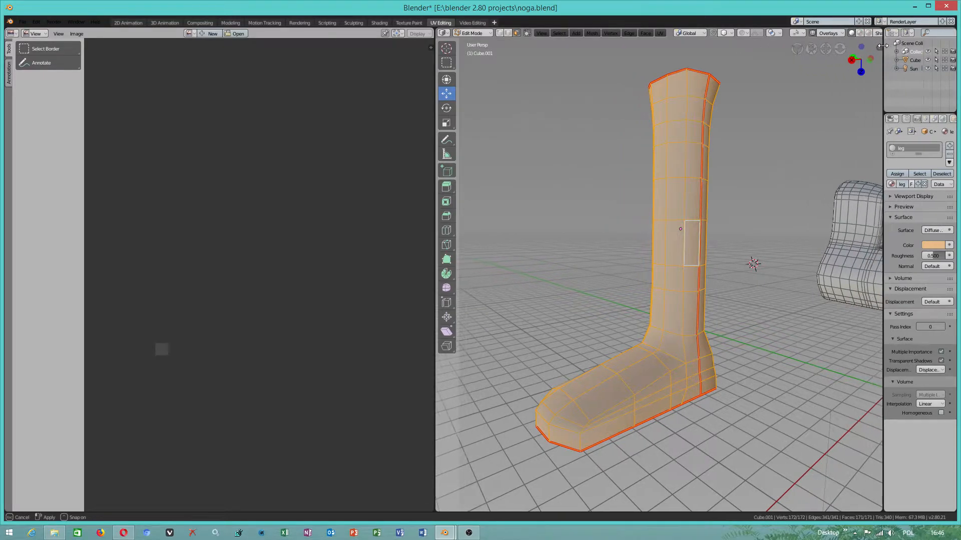
pyautogui.click(860, 33)
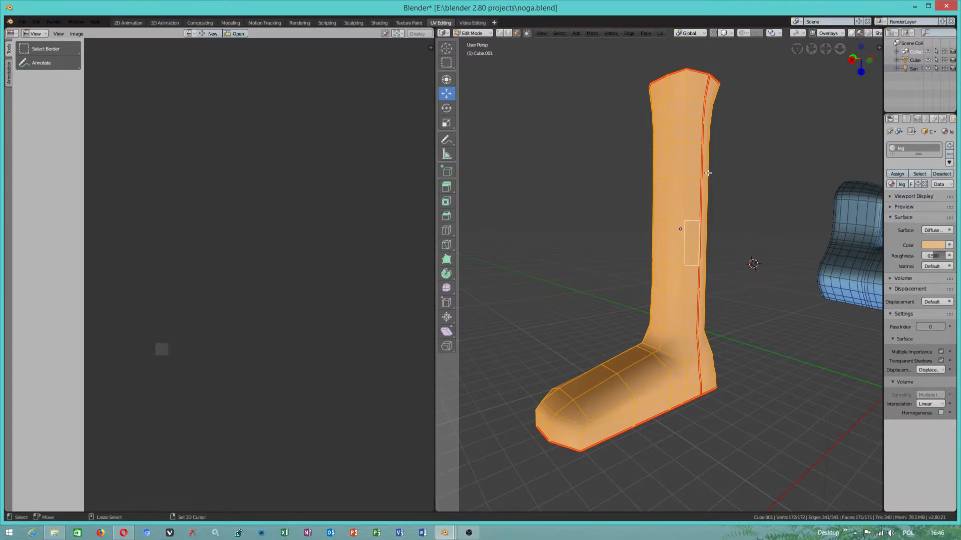
pyautogui.click(851, 33)
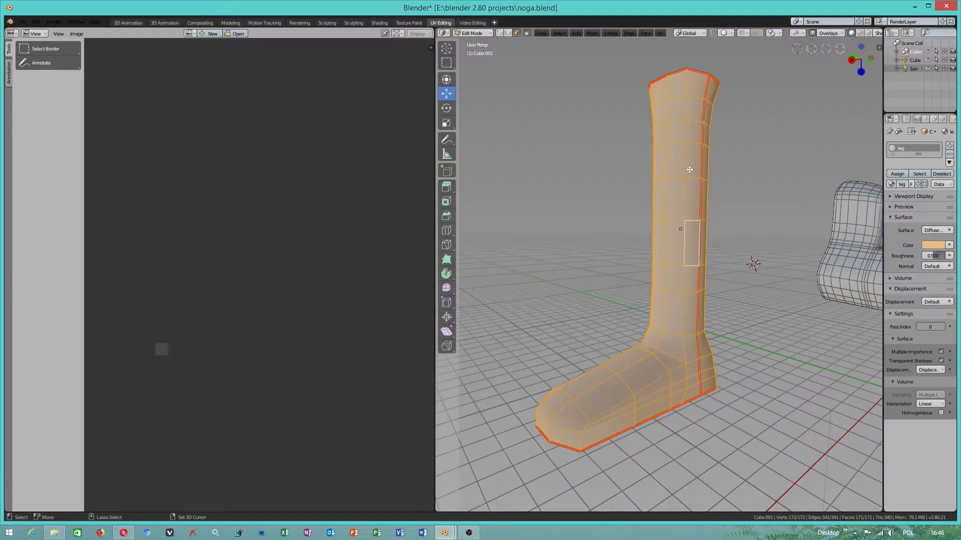
# - Reselect the entire leg mesh to show all its UV islands and widen the properties area
pyautogui.click(676, 162)
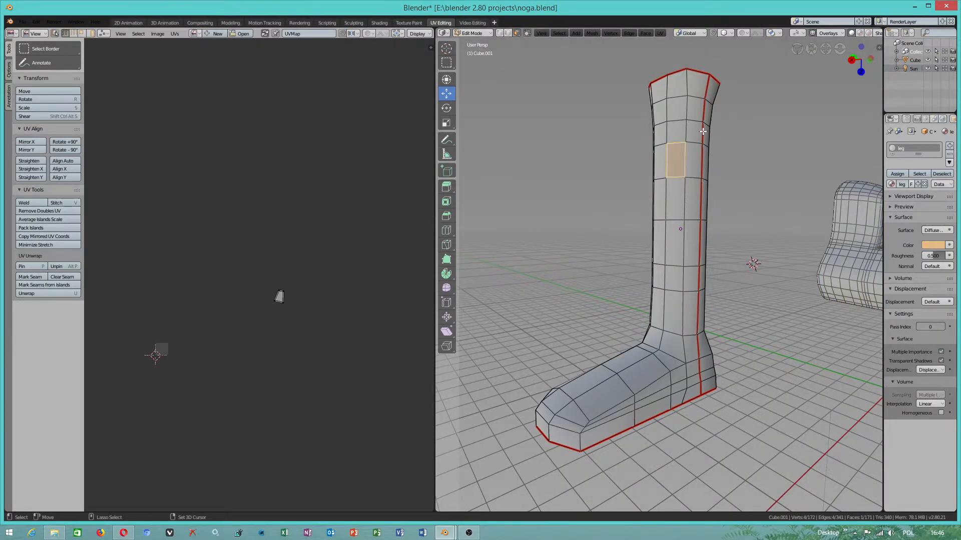
pyautogui.press('a')
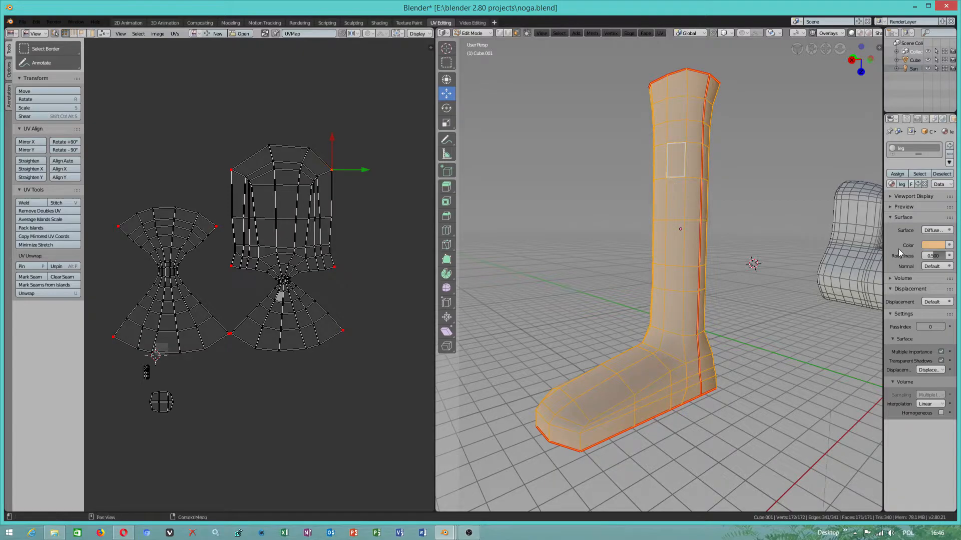
pyautogui.moveTo(883, 249); pyautogui.dragTo(739, 250)
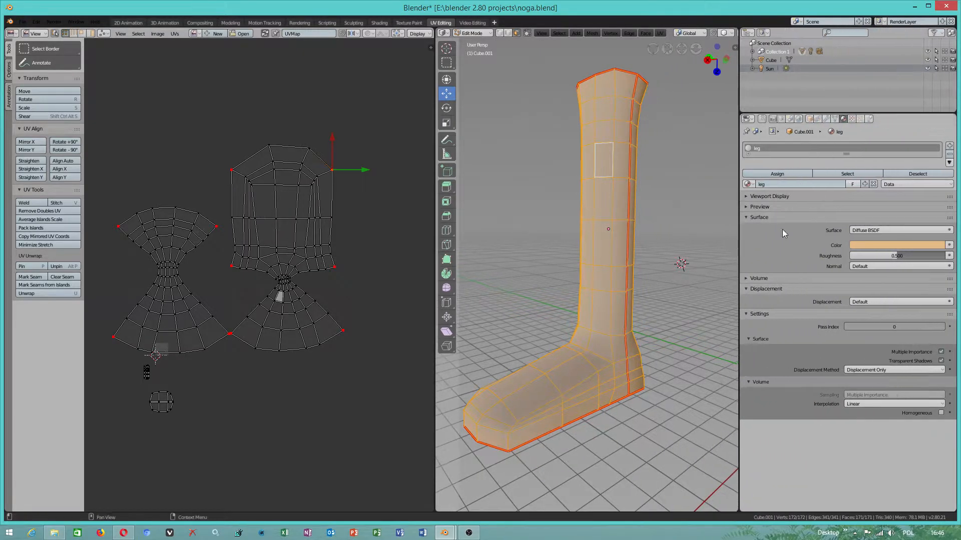
# - Add a second material slot with a new material to the leg, using a Diffuse BSDF surface in light green
pyautogui.click(949, 146)
pyautogui.click(793, 205)
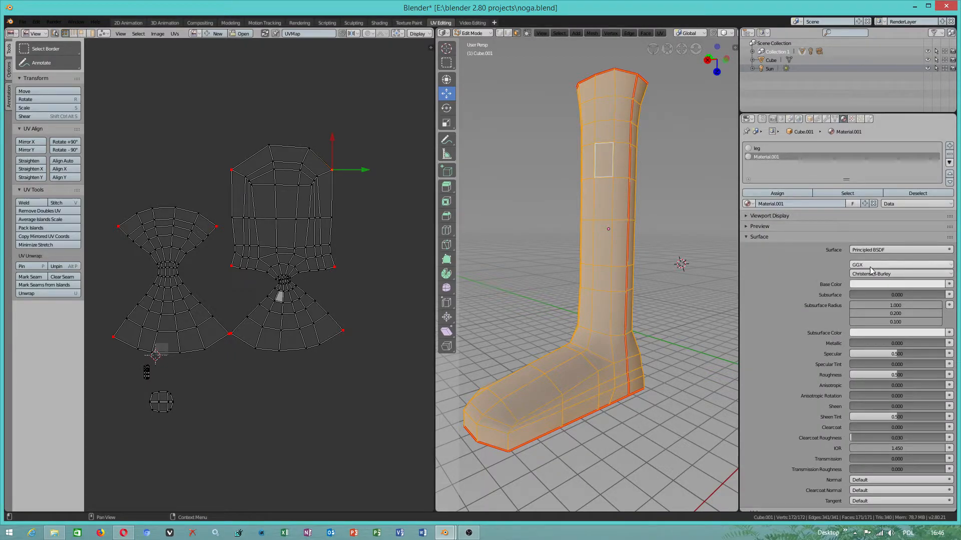
pyautogui.click(867, 250)
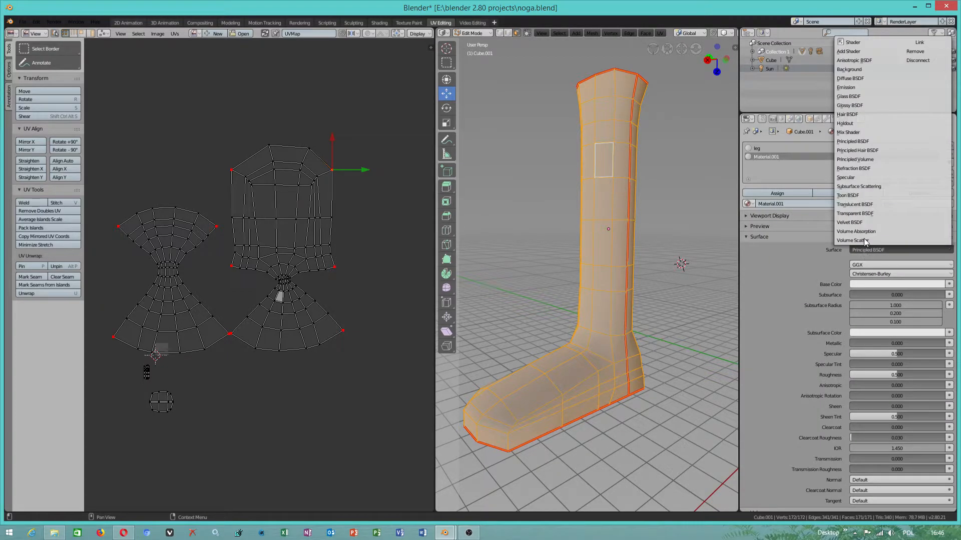
pyautogui.click(850, 79)
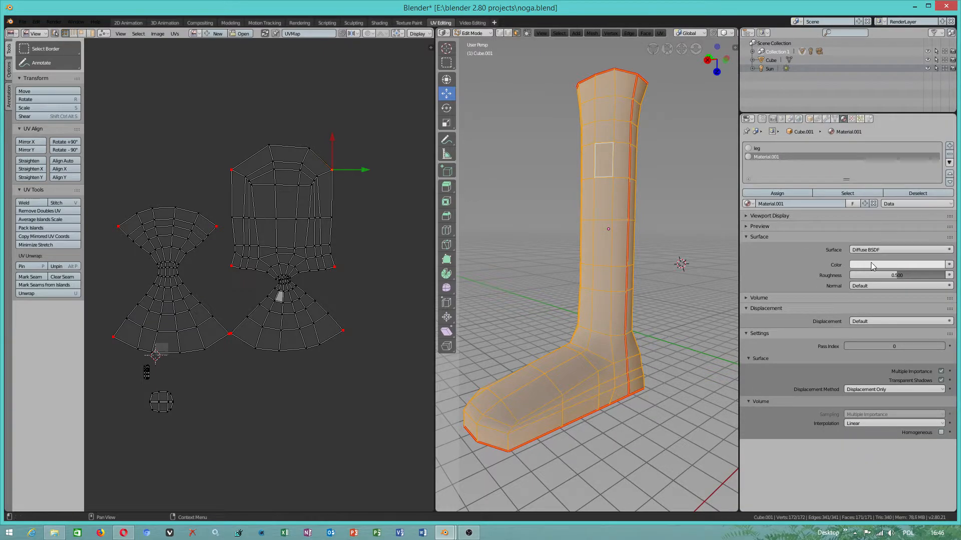
pyautogui.click(873, 266)
pyautogui.click(889, 188)
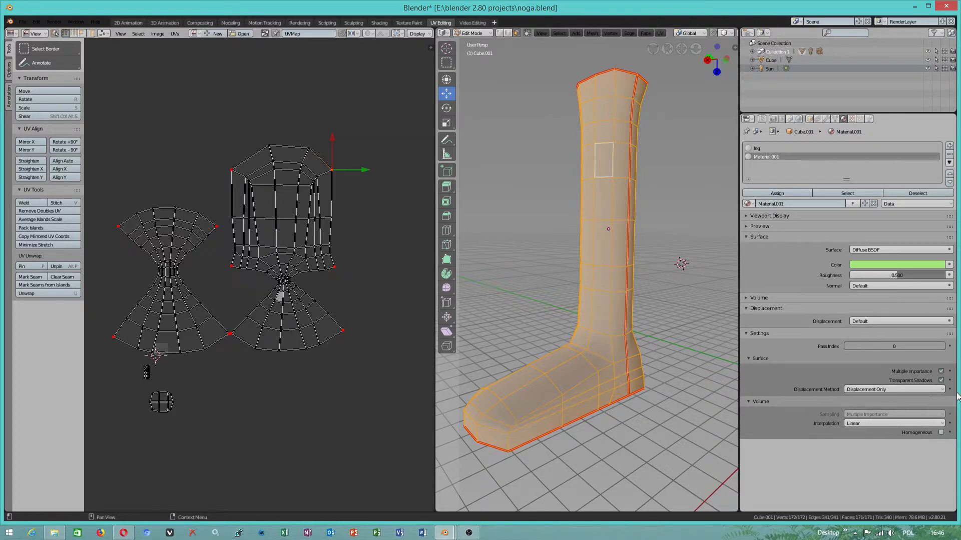
# - Give the new material's color an Image Texture and browse drive G: to the texture library's "corrected" folder for an image
pyautogui.click(948, 265)
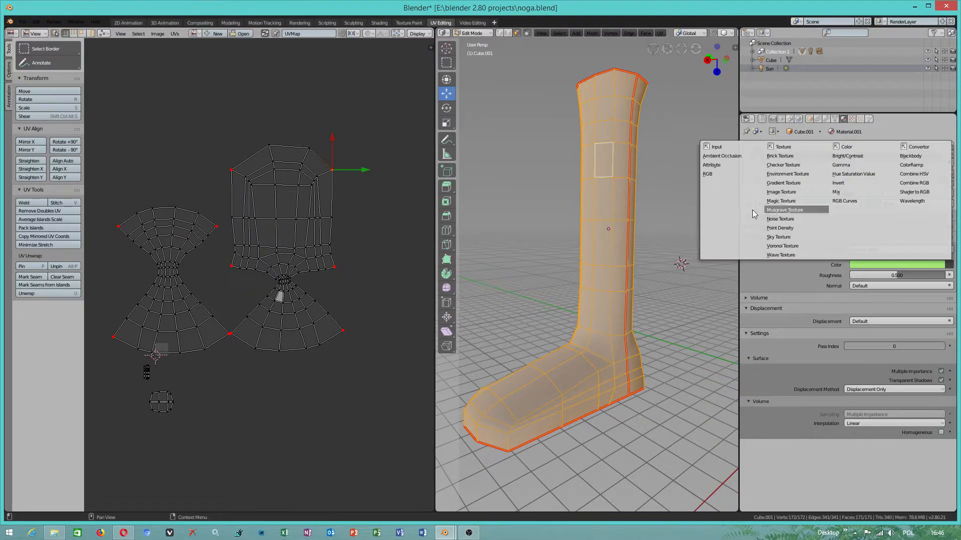
pyautogui.click(782, 197)
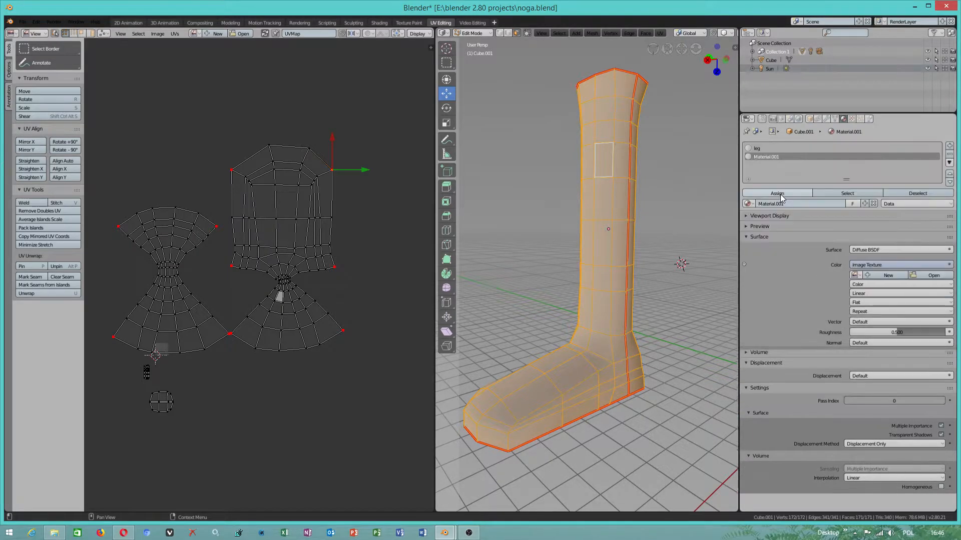
pyautogui.click(935, 276)
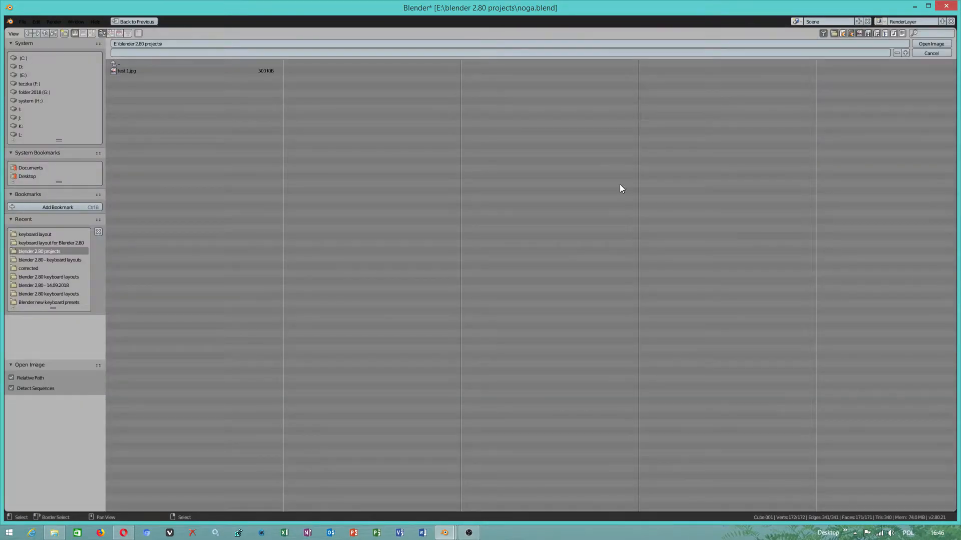
pyautogui.click(24, 76)
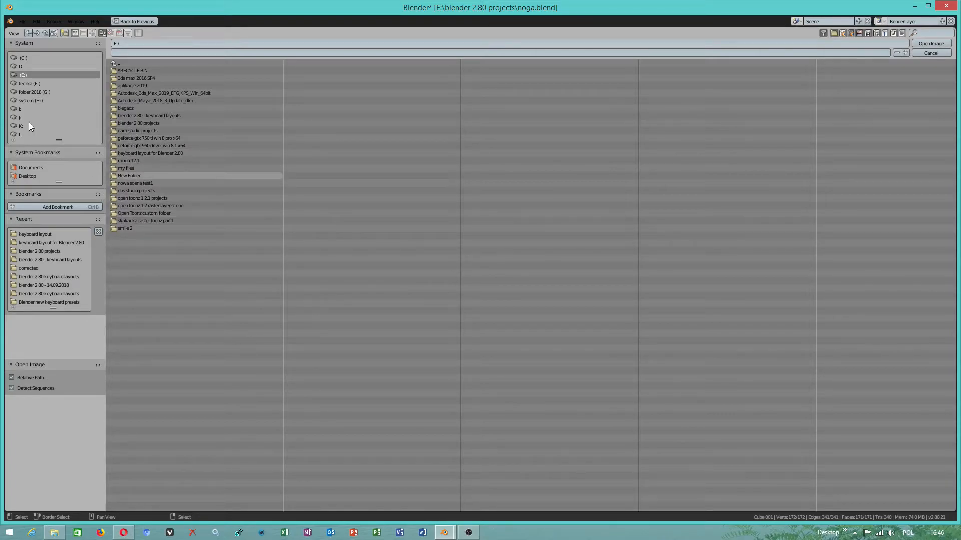
pyautogui.click(40, 92)
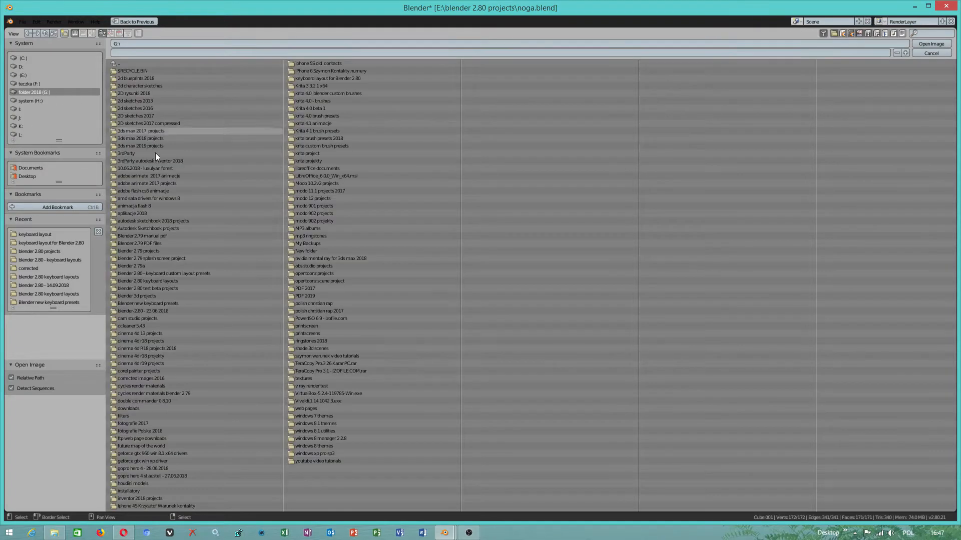
pyautogui.click(307, 378)
pyautogui.click(145, 79)
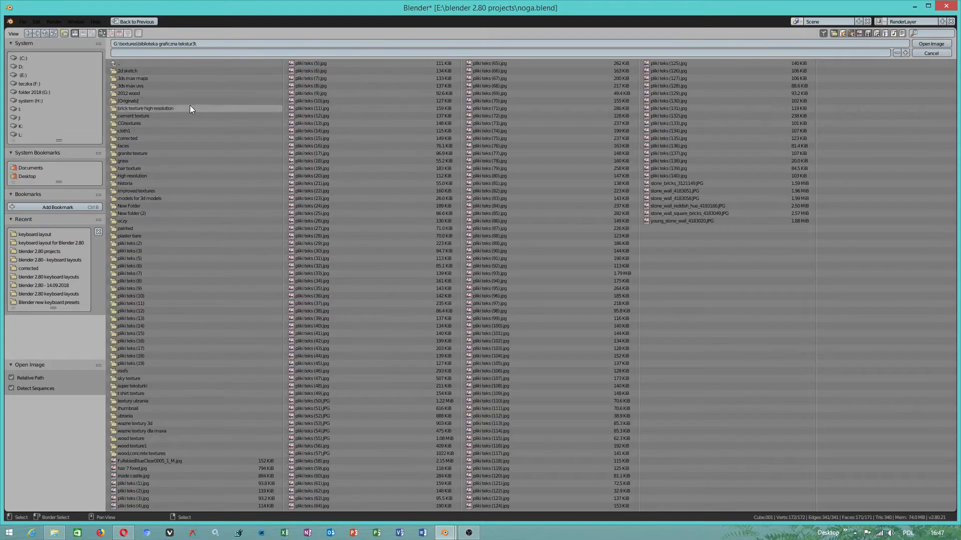
pyautogui.click(132, 138)
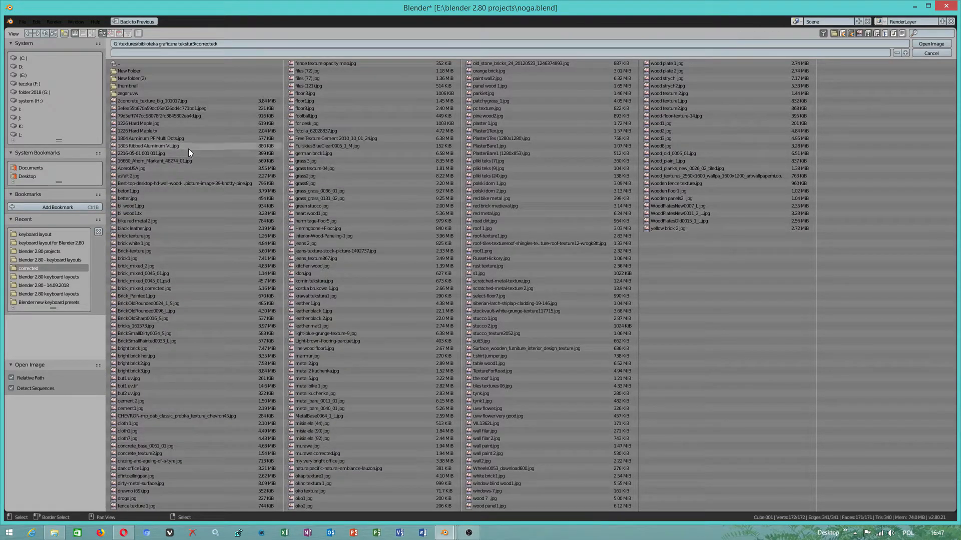
# - Display the texture files as thumbnails and load Plaster1Tex.jpg as the color image
pyautogui.click(91, 33)
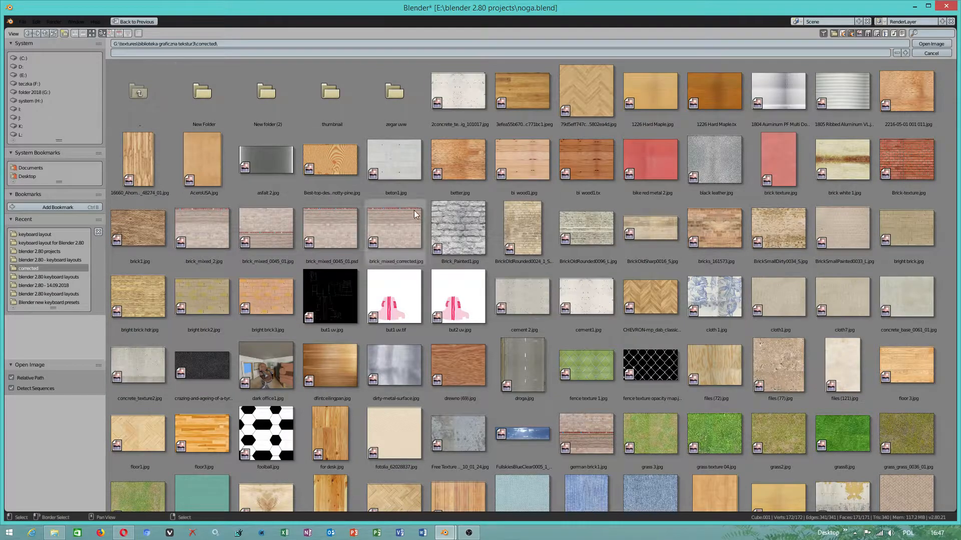
pyautogui.scroll(-4, 675, 357)
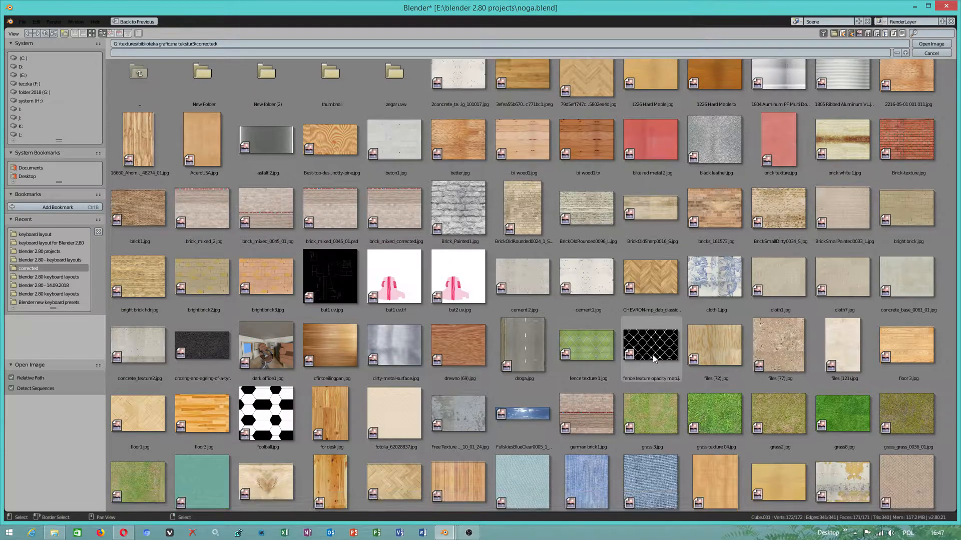
pyautogui.scroll(-10, 722, 351)
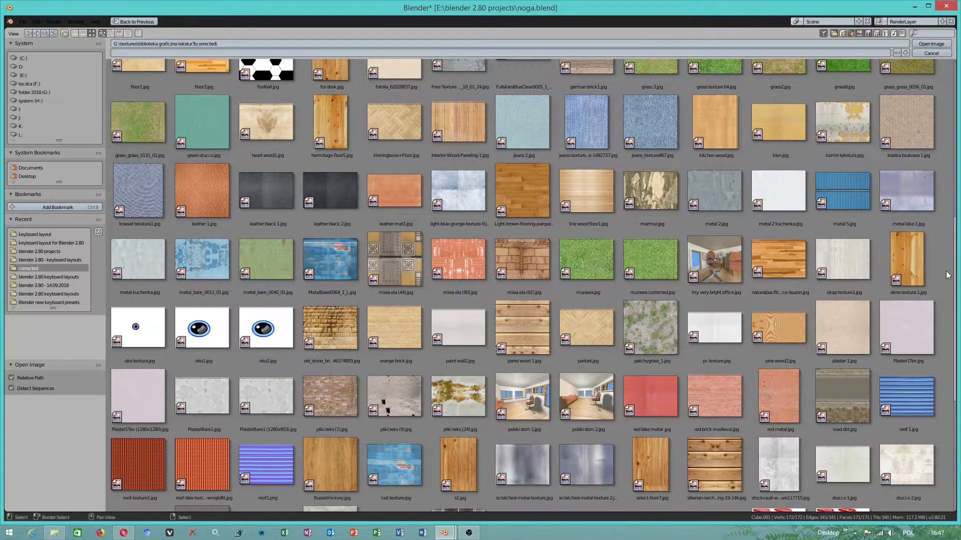
pyautogui.click(920, 314)
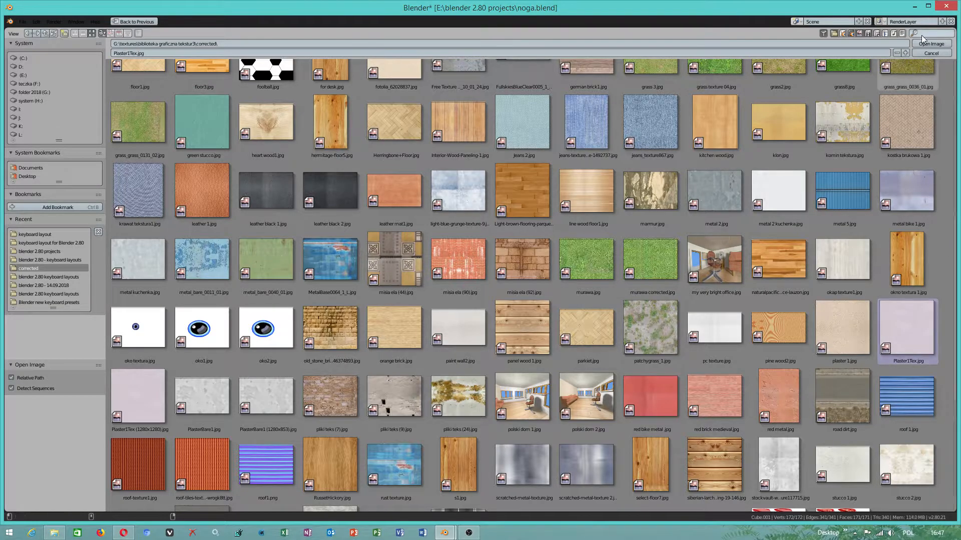
pyautogui.click(930, 43)
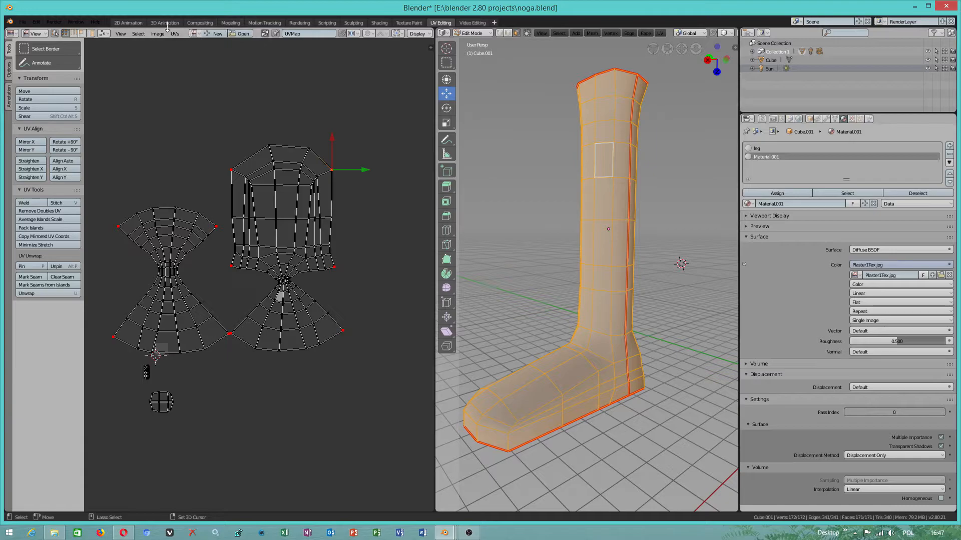
# - Switch to the Modeling workspace and view the leg in solid and LookDev shading
pyautogui.click(230, 23)
pyautogui.moveTo(408, 301); pyautogui.dragTo(362, 236, button='middle')
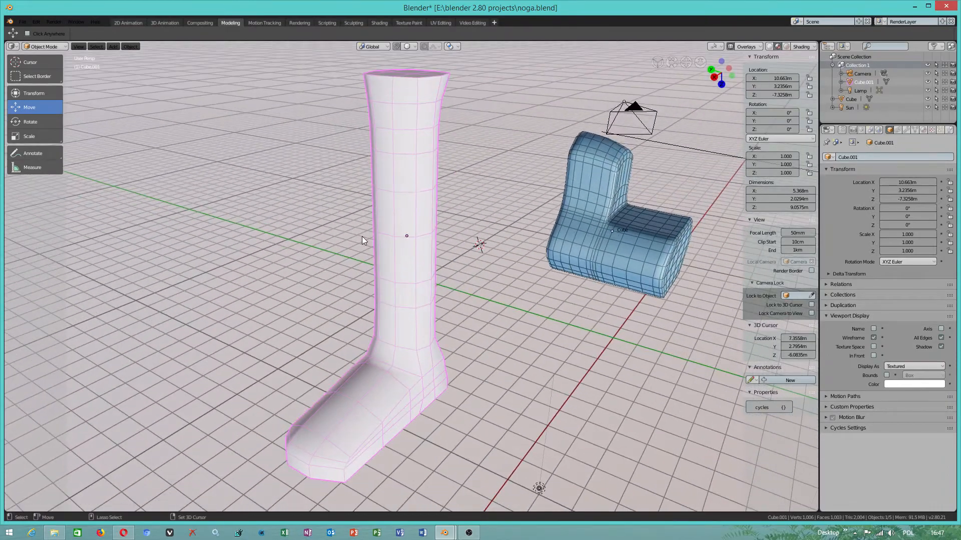
pyautogui.click(769, 46)
pyautogui.click(778, 46)
# - Try different environment images and the Scene World option for the LookDev lighting, then compare solid and LookDev shading
pyautogui.click(801, 47)
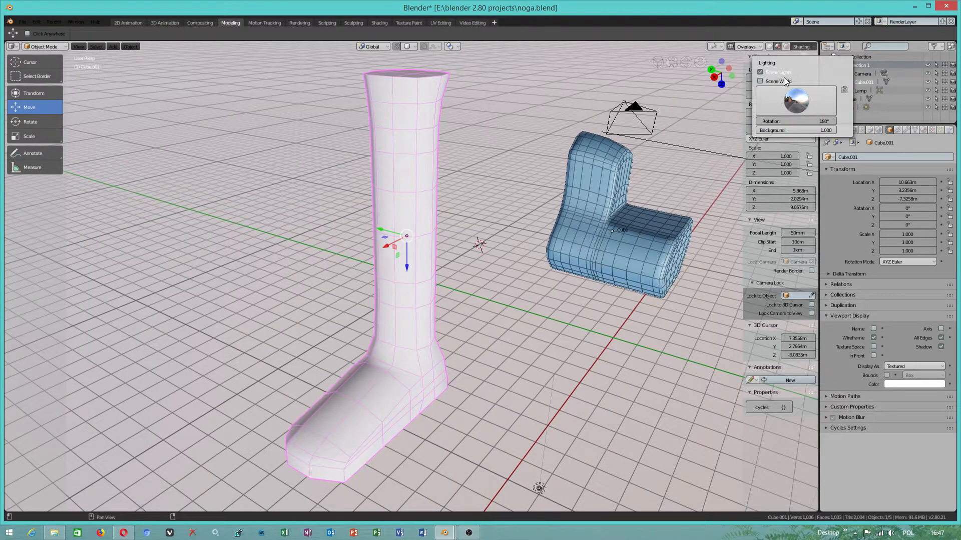
pyautogui.click(796, 100)
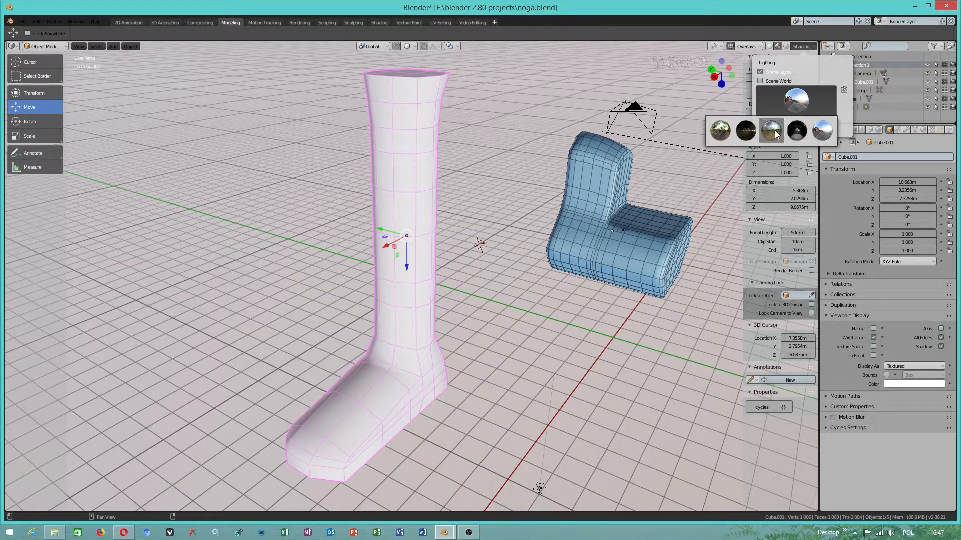
pyautogui.click(771, 131)
pyautogui.click(796, 102)
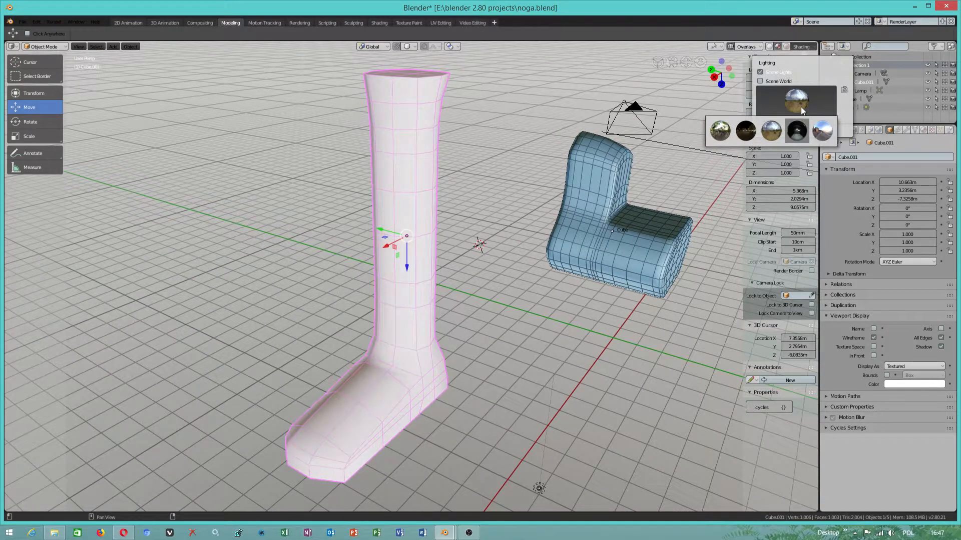
pyautogui.click(799, 130)
pyautogui.click(801, 102)
pyautogui.click(822, 131)
pyautogui.click(761, 81)
pyautogui.click(761, 81)
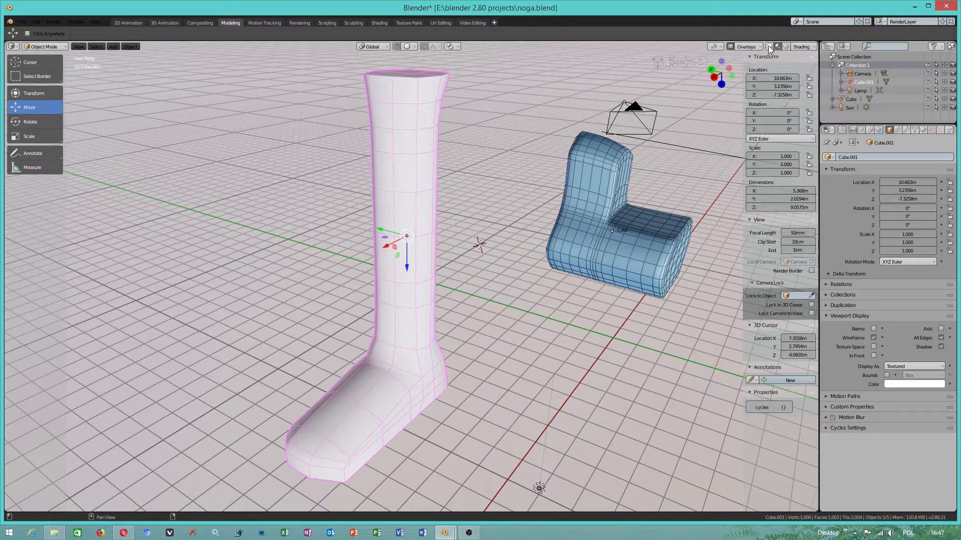
pyautogui.click(770, 46)
pyautogui.click(779, 45)
# - Set Material.001's viewport display to a light green diffuse color with roughness 0.163
pyautogui.click(925, 130)
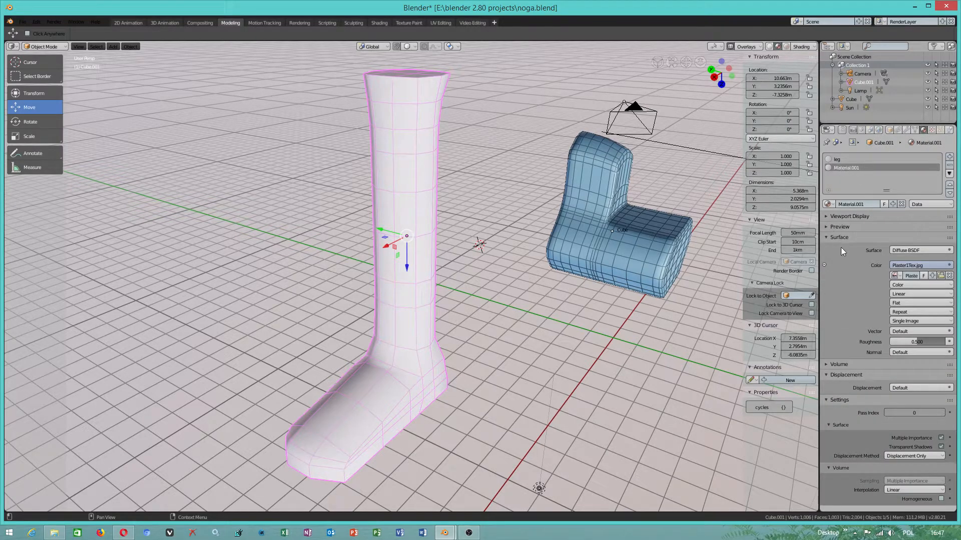
pyautogui.click(836, 218)
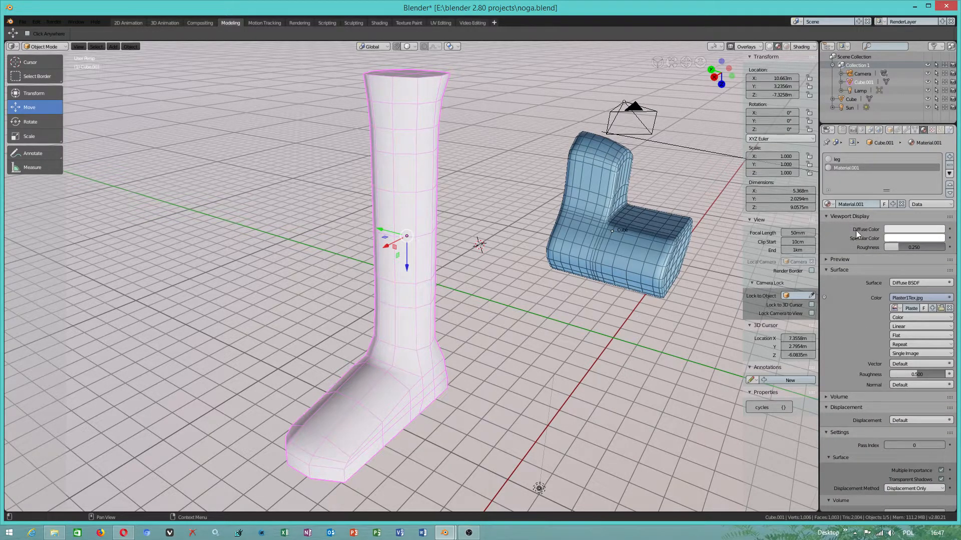
pyautogui.click(900, 230)
pyautogui.moveTo(903, 170); pyautogui.dragTo(900, 143)
pyautogui.moveTo(897, 248); pyautogui.dragTo(908, 248)
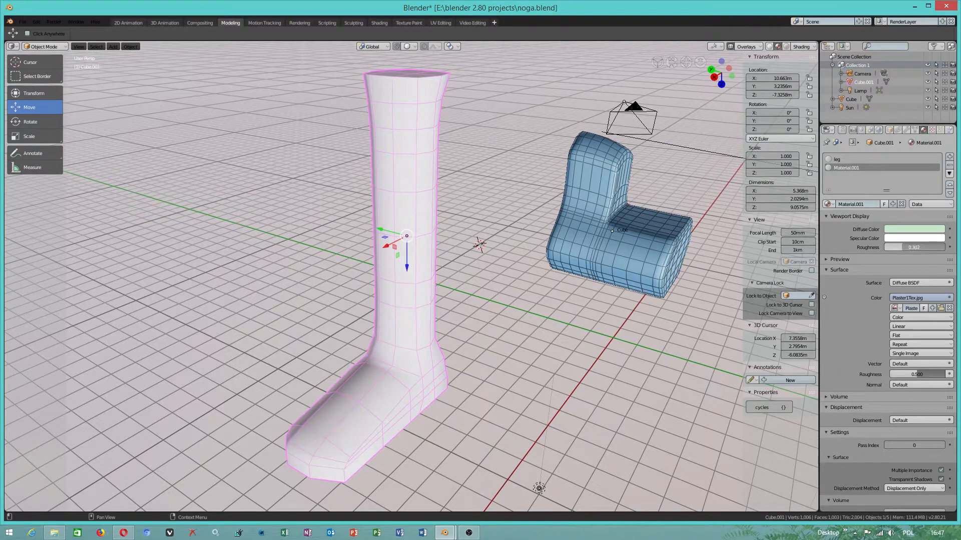
pyautogui.scroll(-1, 851, 313)
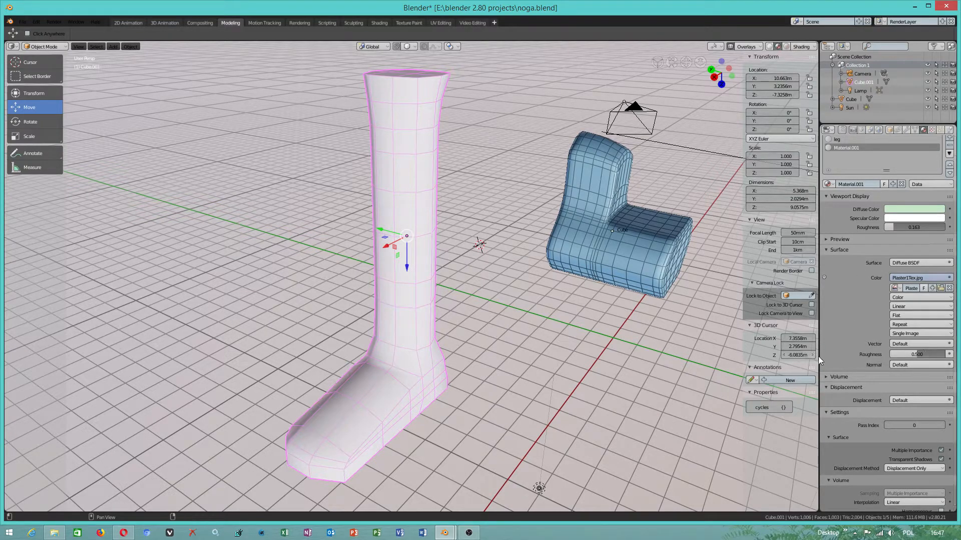
pyautogui.scroll(-1, 845, 349)
pyautogui.scroll(2, 866, 489)
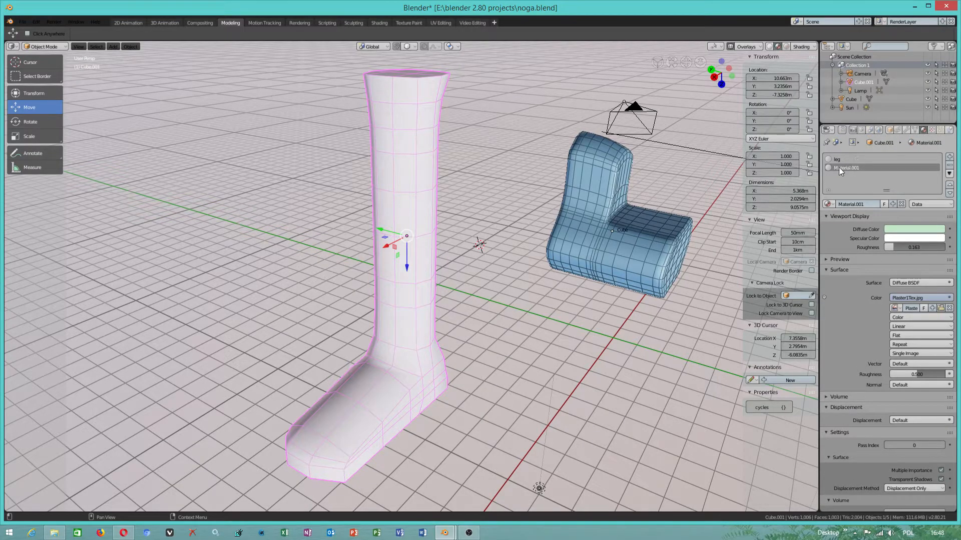
# - Return to the UV Editing workspace, reopen the leg mesh in Edit Mode and widen the 3D viewport over the properties area
pyautogui.moveTo(453, 303); pyautogui.dragTo(413, 58, button='middle')
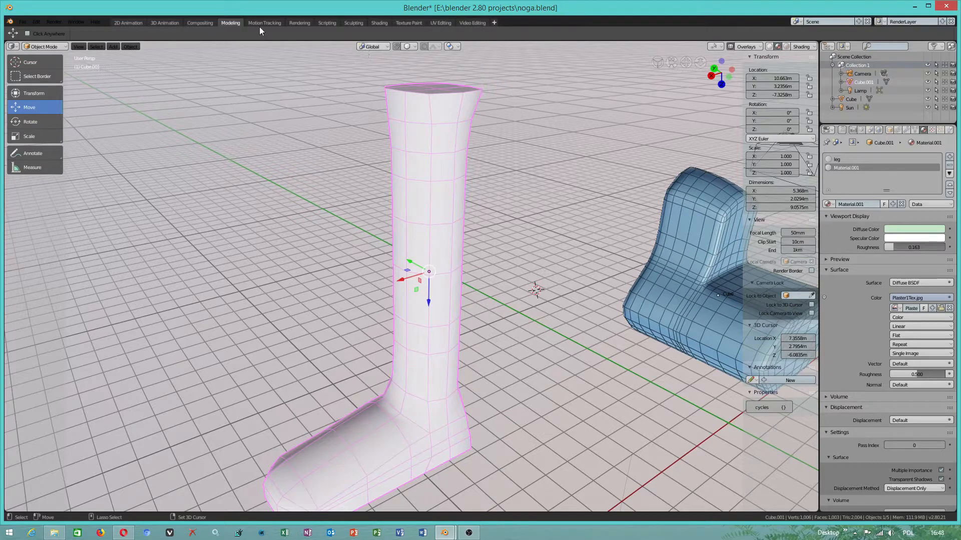
pyautogui.click(441, 23)
pyautogui.moveTo(590, 359); pyautogui.dragTo(569, 210, button='middle')
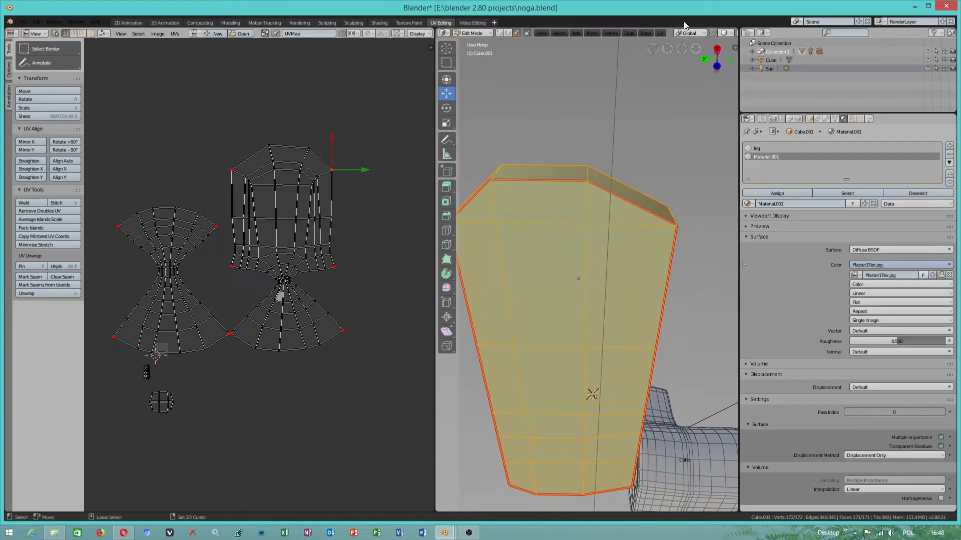
pyautogui.click(744, 60)
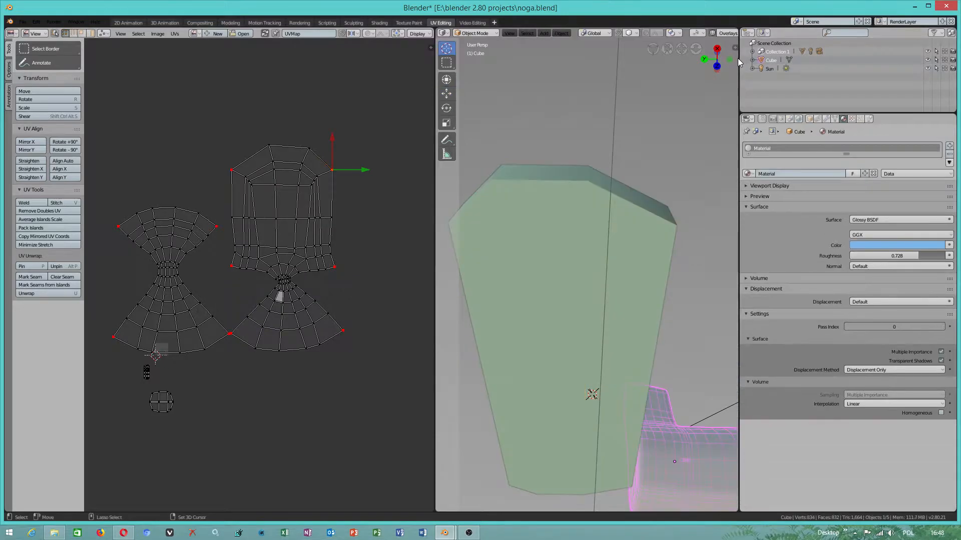
pyautogui.click(604, 266)
pyautogui.press('Tab')
pyautogui.moveTo(740, 74); pyautogui.dragTo(910, 74)
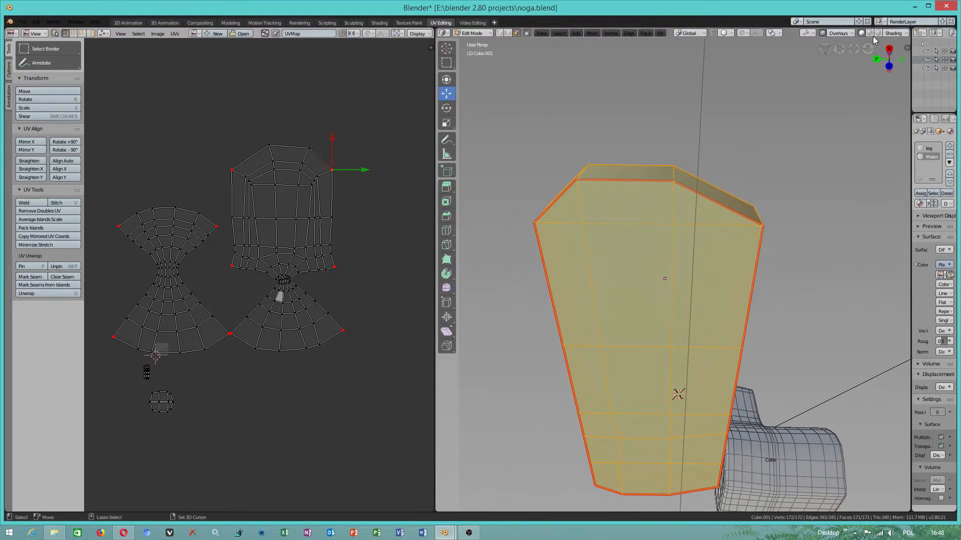
# - Preview the leg in LookDev shading with one side face of the foot selected, and toggle the Scene World lighting option
pyautogui.click(871, 35)
pyautogui.moveTo(690, 350)
pyautogui.mouseDown(button='middle')
pyautogui.moveTo(708, 434)
pyautogui.moveTo(782, 478)
pyautogui.mouseUp(button='middle')
pyautogui.click(708, 434)
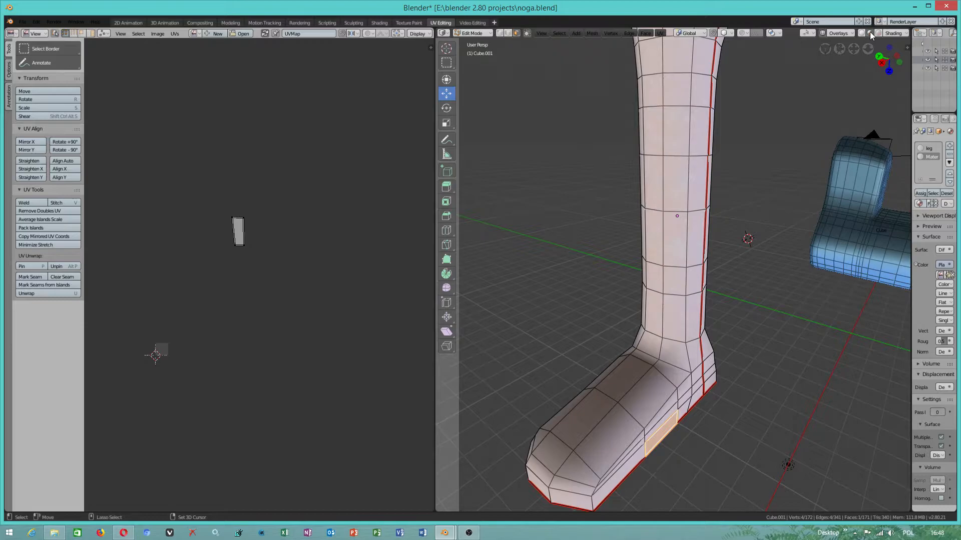
pyautogui.click(891, 33)
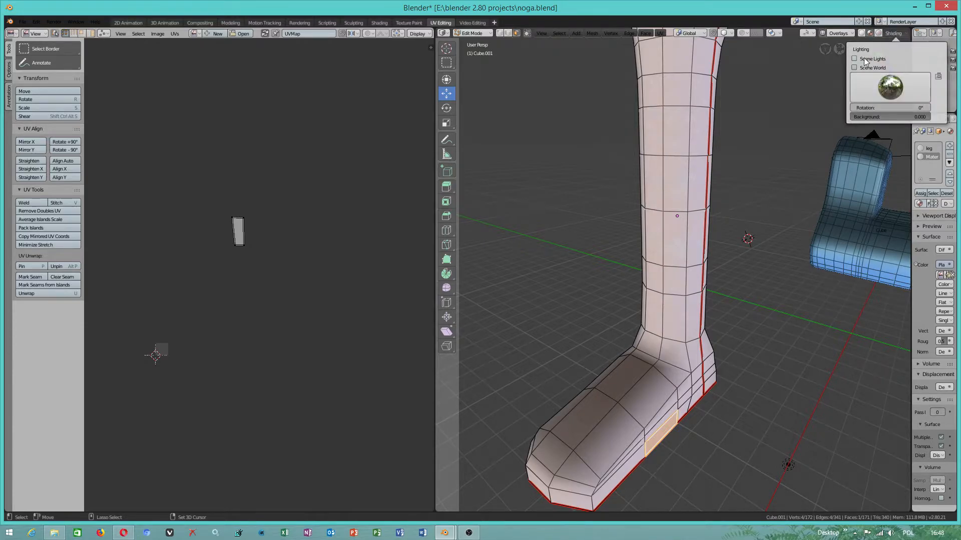
pyautogui.click(855, 68)
pyautogui.click(855, 68)
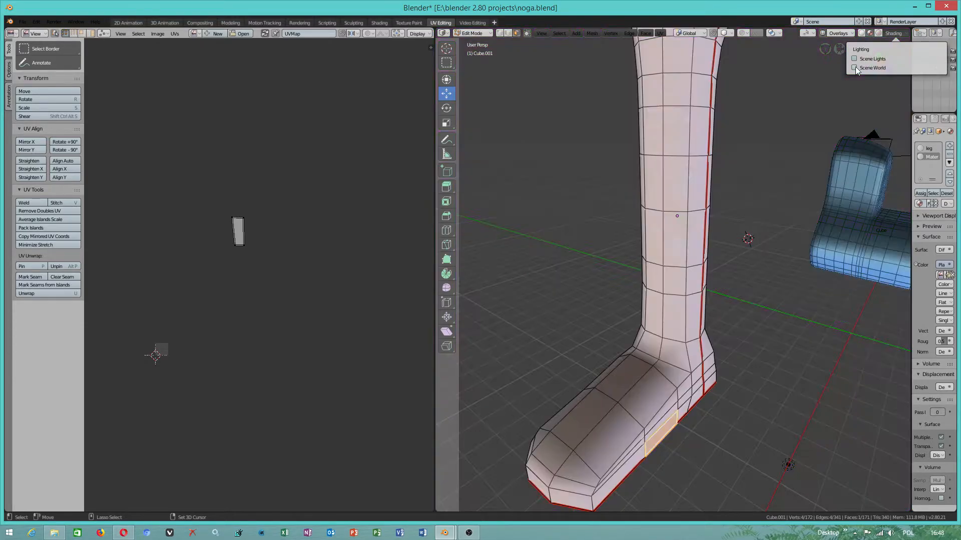
# - Enable Scene Lights in the LookDev lighting and raise the environment background to 1.000
pyautogui.click(855, 59)
pyautogui.moveTo(873, 117); pyautogui.dragTo(931, 117)
pyautogui.click(889, 84)
pyautogui.click(914, 119)
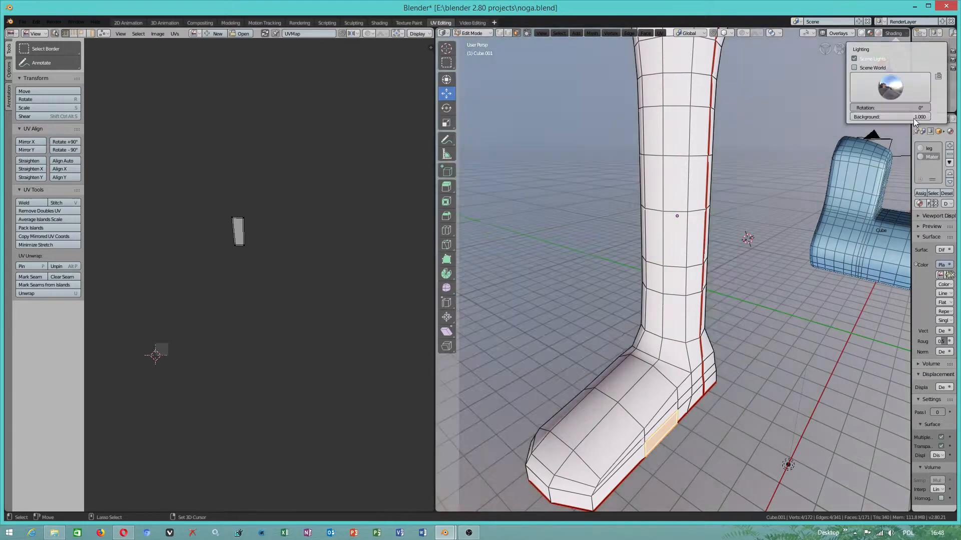
pyautogui.moveTo(700, 291); pyautogui.dragTo(750, 289, button='middle')
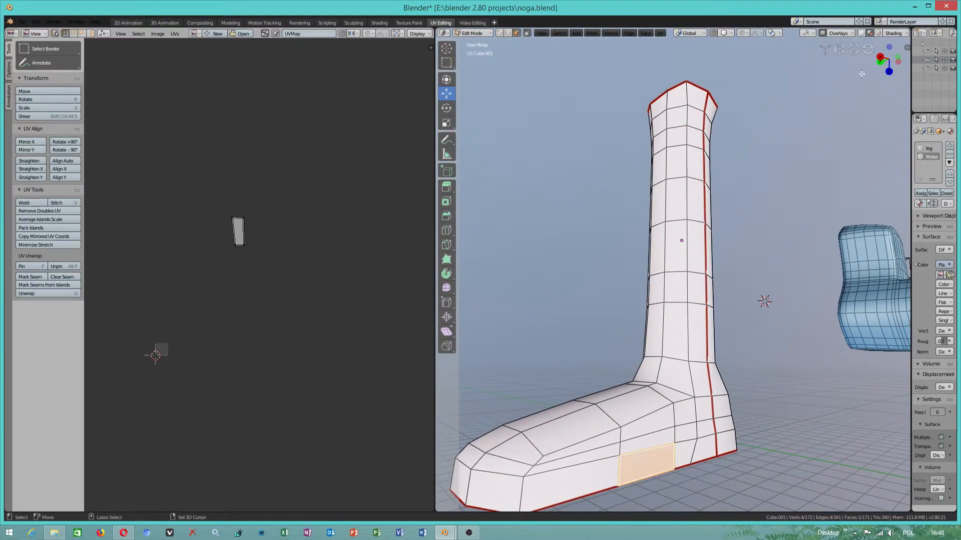
# - Compare the leg with Scene Lights on and off in the LookDev lighting, then leave Scene Lights disabled
pyautogui.click(894, 33)
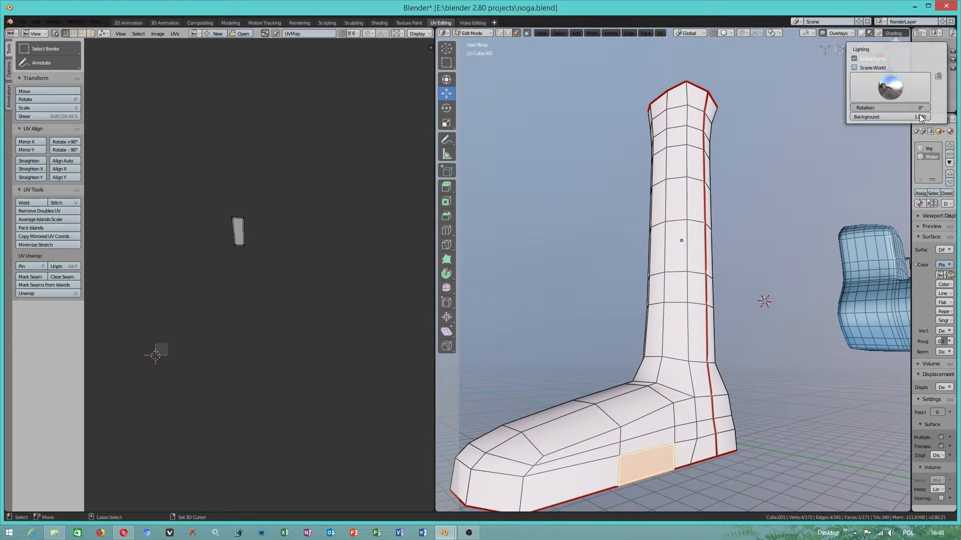
pyautogui.click(857, 59)
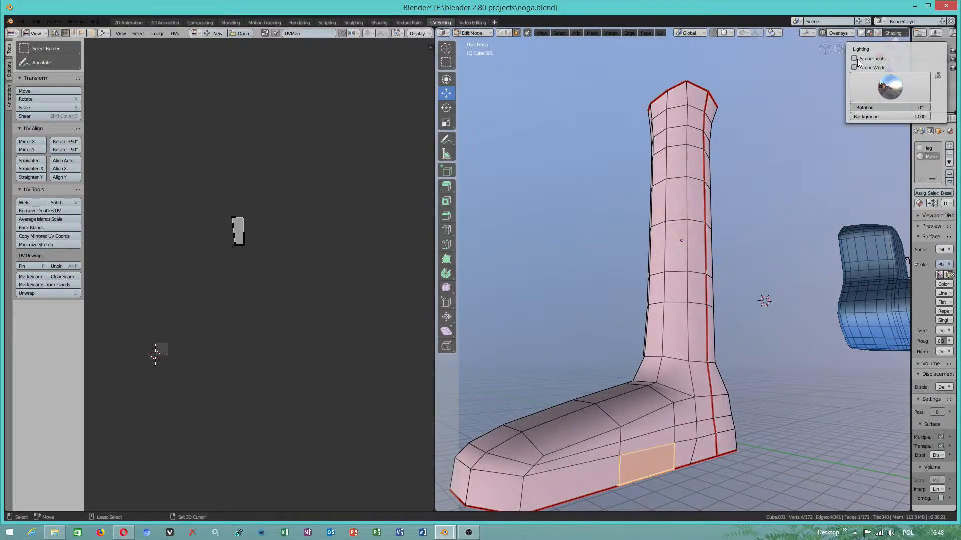
pyautogui.click(855, 59)
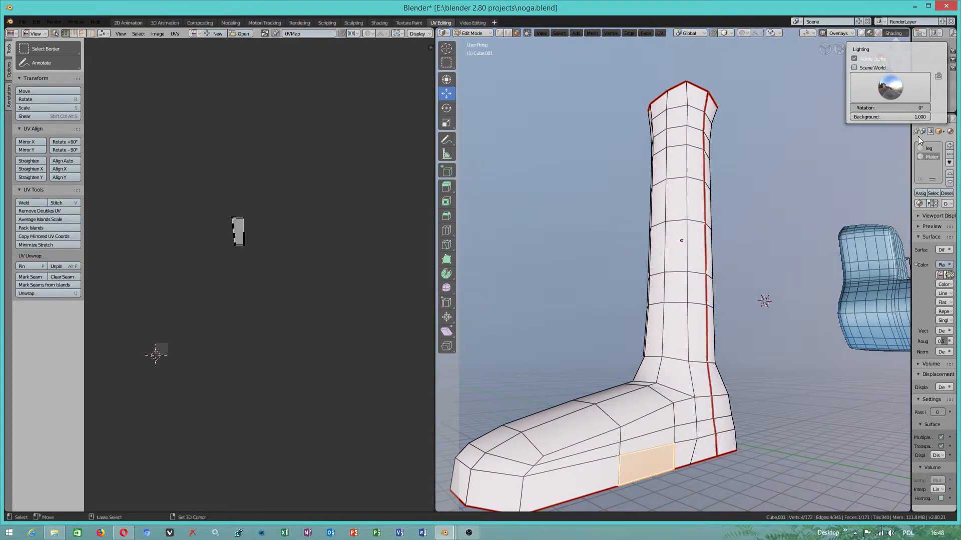
pyautogui.moveTo(918, 119)
pyautogui.mouseDown()
pyautogui.moveTo(904, 118)
pyautogui.moveTo(922, 117)
pyautogui.mouseUp()
pyautogui.click(854, 59)
pyautogui.moveTo(737, 341); pyautogui.dragTo(776, 370, button='middle')
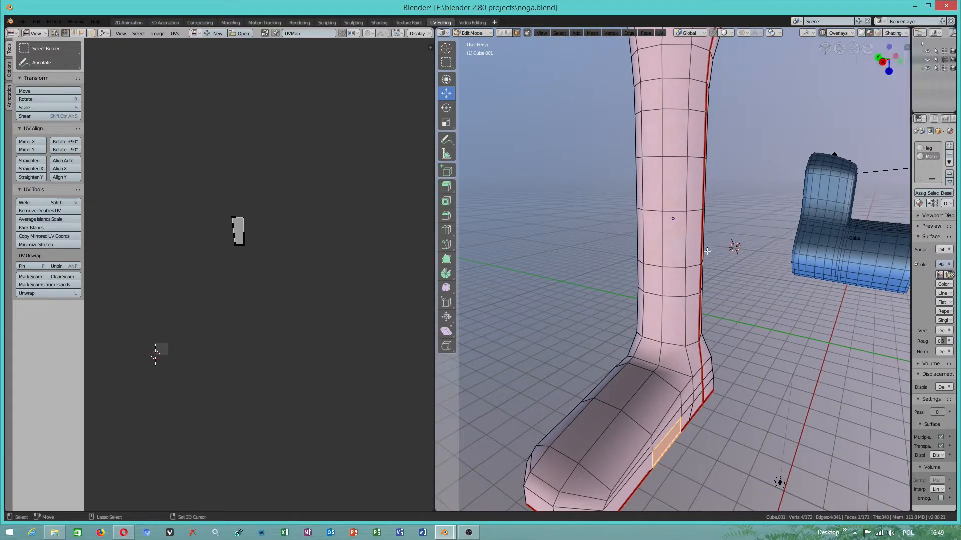
# - Select the whole leg mesh and move the foot UV island's upper-left corner vertex -66.9 cm along Y
pyautogui.click(679, 328)
pyautogui.moveTo(679, 328)
pyautogui.mouseDown(button='middle')
pyautogui.moveTo(667, 276)
pyautogui.moveTo(676, 320)
pyautogui.mouseUp(button='middle')
pyautogui.press('a')
pyautogui.moveTo(356, 170)
pyautogui.mouseDown()
pyautogui.moveTo(396, 170)
pyautogui.moveTo(360, 169)
pyautogui.mouseUp()
pyautogui.click(234, 168)
pyautogui.moveTo(234, 151)
pyautogui.mouseDown()
pyautogui.moveTo(232, 130)
pyautogui.moveTo(232, 159)
pyautogui.mouseUp()
# - Turn on UV sync selection and select all the faces of the foot's sole
pyautogui.moveTo(651, 310); pyautogui.dragTo(659, 261, button='middle')
pyautogui.click(659, 263)
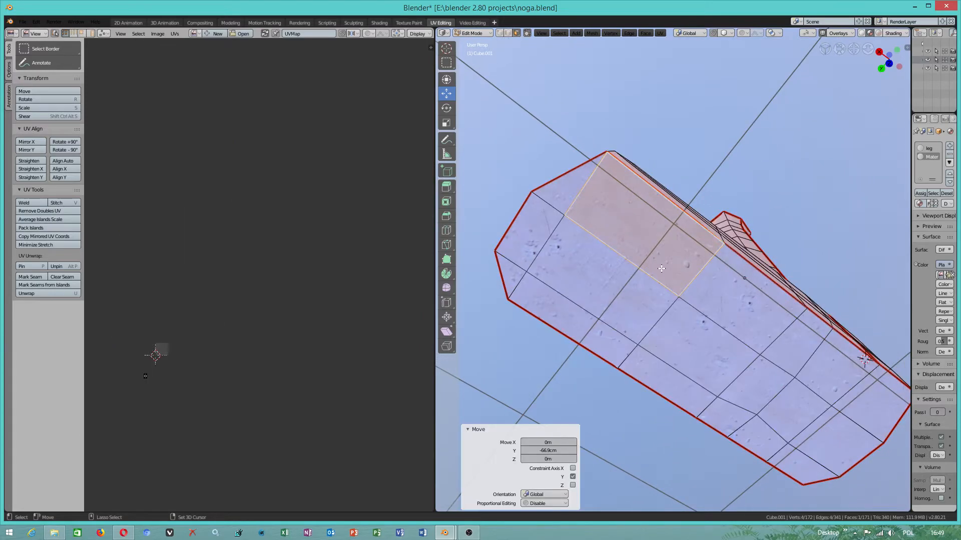
pyautogui.click(561, 208)
pyautogui.click(55, 33)
pyautogui.keyDown('shift'); pyautogui.click(559, 299); pyautogui.keyUp('shift')
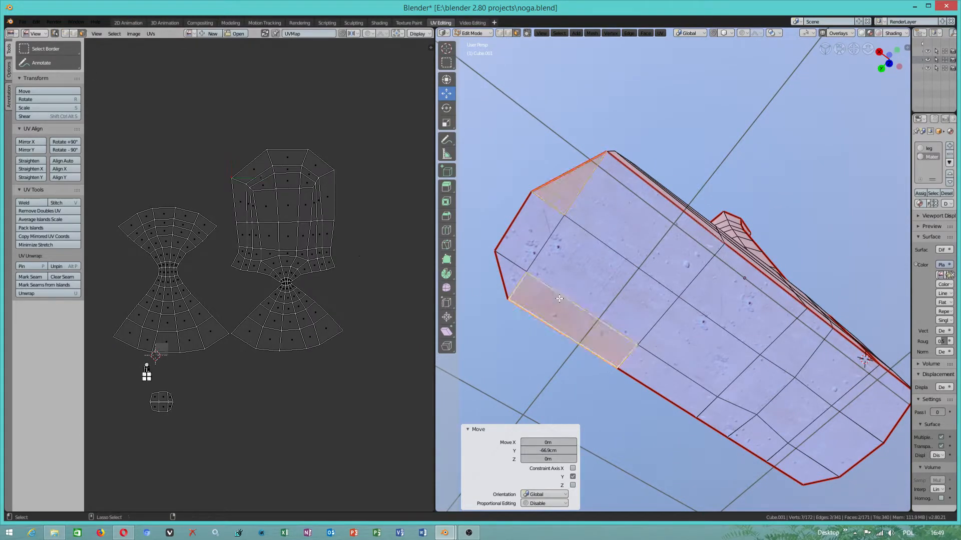
pyautogui.keyDown('shift'); pyautogui.click(535, 243); pyautogui.keyUp('shift')
pyautogui.keyDown('shift'); pyautogui.click(512, 275); pyautogui.keyUp('shift')
pyautogui.keyDown('shift'); pyautogui.click(581, 265); pyautogui.keyUp('shift')
pyautogui.keyDown('shift'); pyautogui.click(615, 214); pyautogui.keyUp('shift')
pyautogui.keyDown('shift'); pyautogui.click(748, 313); pyautogui.keyUp('shift')
pyautogui.keyDown('shift'); pyautogui.click(719, 332); pyautogui.keyUp('shift')
pyautogui.keyDown('shift'); pyautogui.click(670, 391); pyautogui.keyUp('shift')
pyautogui.keyDown('shift'); pyautogui.click(711, 410); pyautogui.keyUp('shift')
pyautogui.keyDown('shift'); pyautogui.click(766, 381); pyautogui.keyUp('shift')
pyautogui.keyDown('shift'); pyautogui.click(796, 346); pyautogui.keyUp('shift')
pyautogui.keyDown('shift'); pyautogui.click(836, 376); pyautogui.keyUp('shift')
pyautogui.keyDown('shift'); pyautogui.click(798, 410); pyautogui.keyUp('shift')
pyautogui.keyDown('shift'); pyautogui.click(761, 437); pyautogui.keyUp('shift')
pyautogui.keyDown('shift'); pyautogui.click(802, 458); pyautogui.keyUp('shift')
pyautogui.keyDown('shift'); pyautogui.click(838, 441); pyautogui.keyUp('shift')
pyautogui.keyDown('shift'); pyautogui.click(877, 405); pyautogui.keyUp('shift')
pyautogui.scroll(4, 174, 394)
pyautogui.scroll(-3, 165, 398)
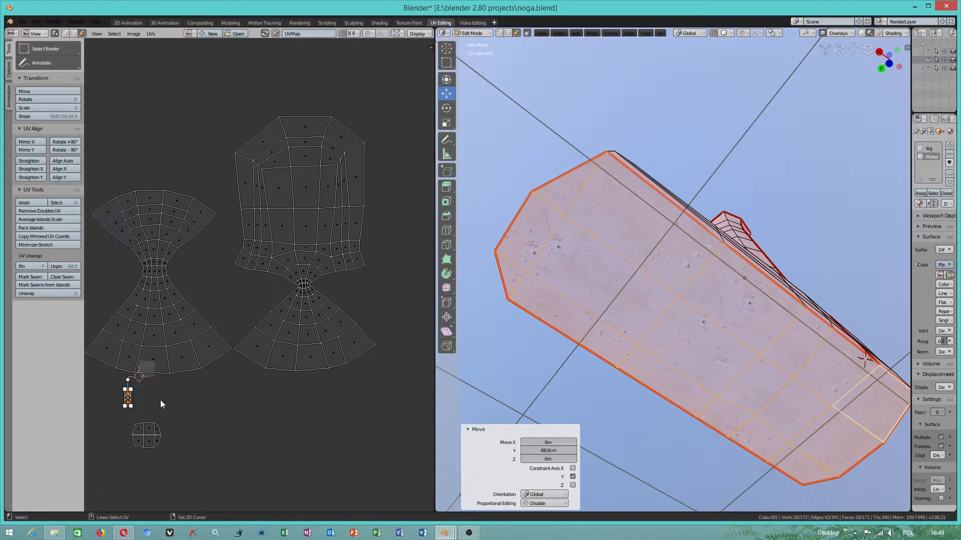
# - Move the sole's small UV island clear of its neighbors and scale it up by 5.178
pyautogui.scroll(1, 128, 418)
pyautogui.press('g')
pyautogui.click(269, 435)
pyautogui.moveTo(265, 435); pyautogui.dragTo(296, 349)
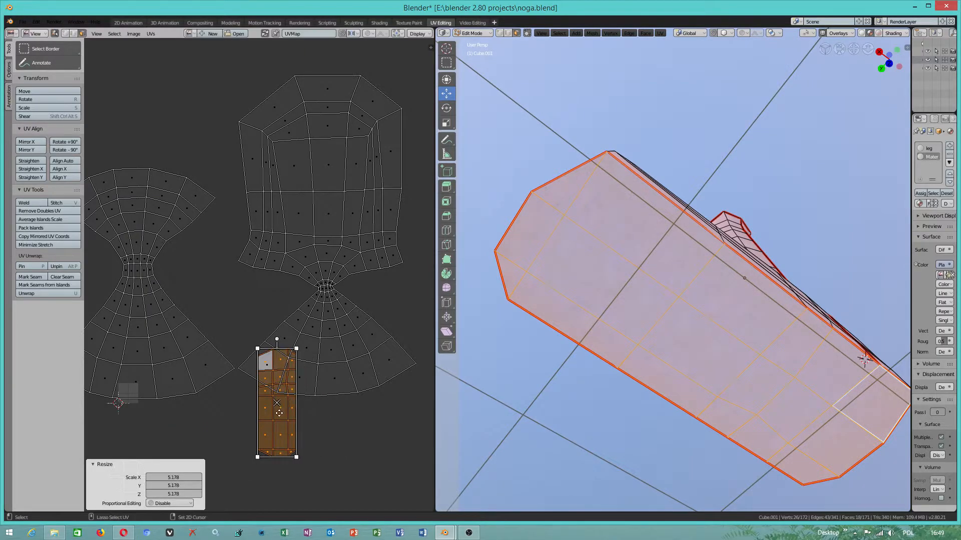
# - Shift the sole island by -1.22 m in X and -2.58 m in Y to below the large islands, then scale it by 1.071
pyautogui.moveTo(277, 404); pyautogui.dragTo(253, 456)
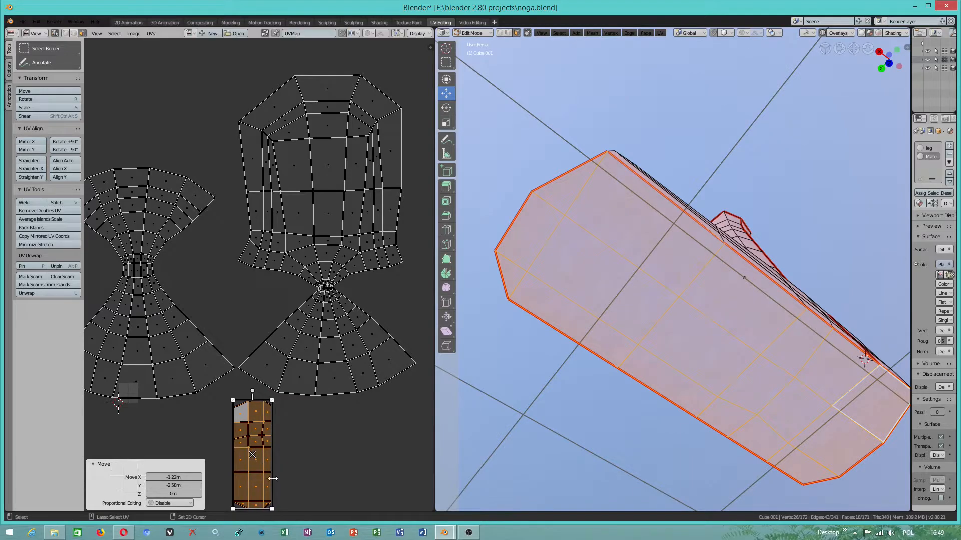
pyautogui.moveTo(271, 508)
pyautogui.mouseDown()
pyautogui.moveTo(309, 502)
pyautogui.moveTo(274, 494)
pyautogui.mouseUp()
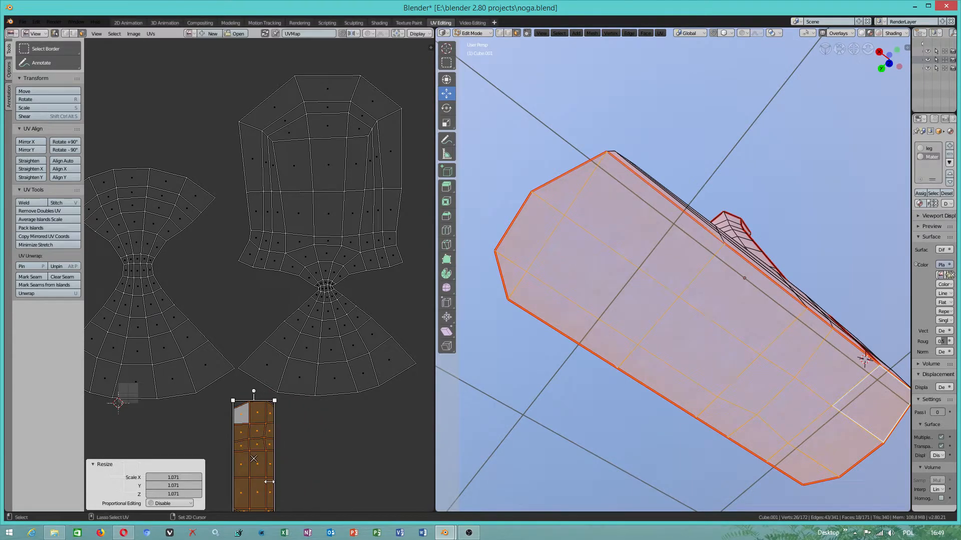
pyautogui.scroll(-1, 288, 455)
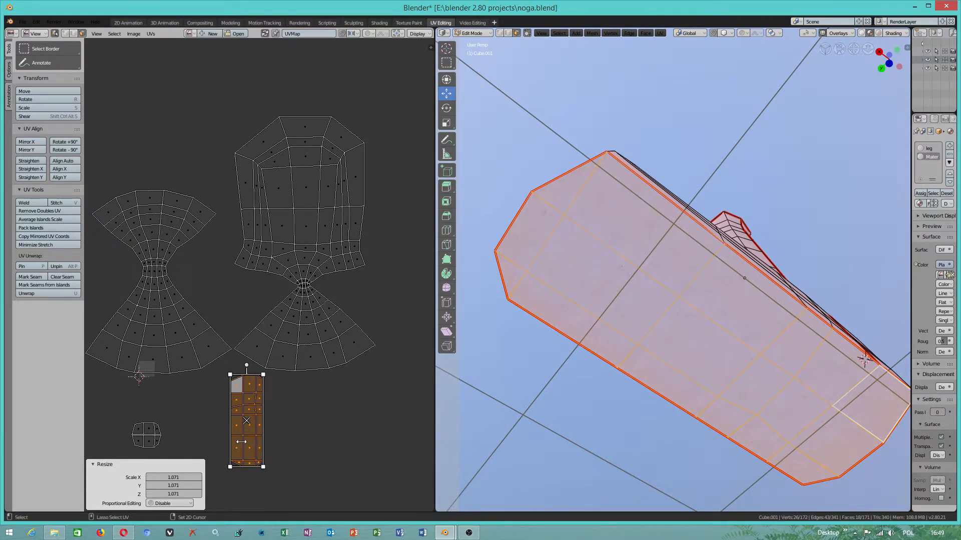
pyautogui.scroll(3, 241, 442)
# - Switch the UV selection to vertices and try to level the sole island's corner vertices by scaling along Y
pyautogui.click(65, 33)
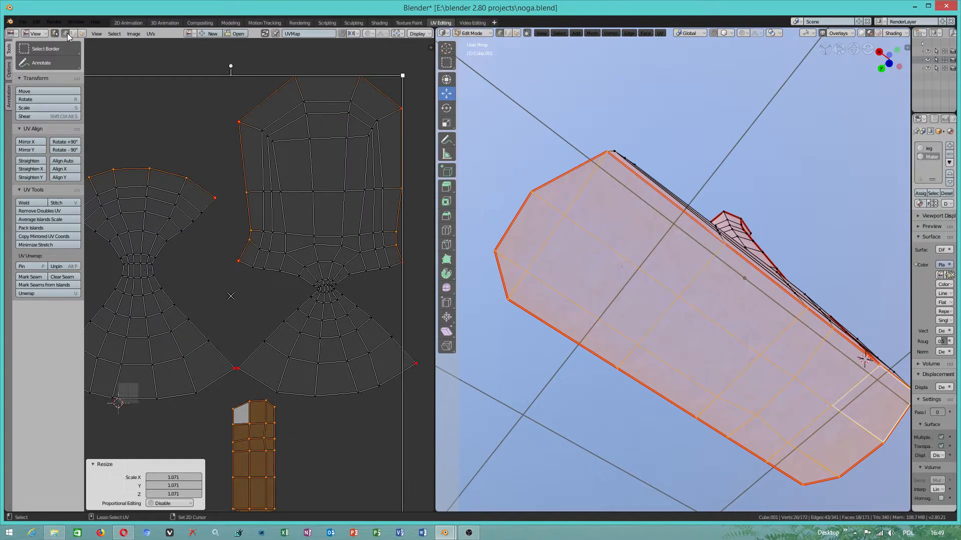
pyautogui.click(232, 411)
pyautogui.keyDown('shift'); pyautogui.click(274, 408); pyautogui.keyUp('shift')
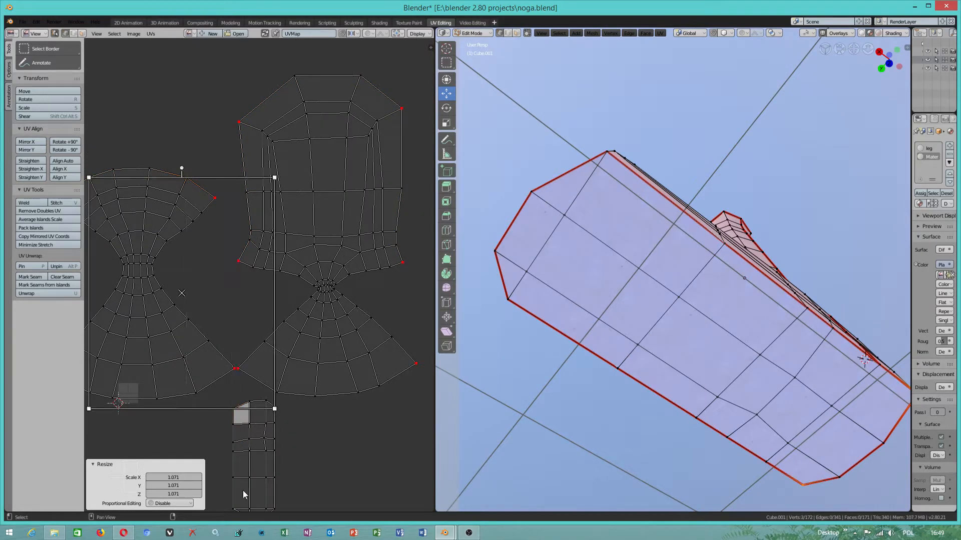
pyautogui.moveTo(274, 457); pyautogui.dragTo(328, 439, button='middle')
pyautogui.scroll(3, 328, 439)
pyautogui.click(393, 467)
pyautogui.click(379, 473)
pyautogui.click(310, 451)
pyautogui.click(321, 472)
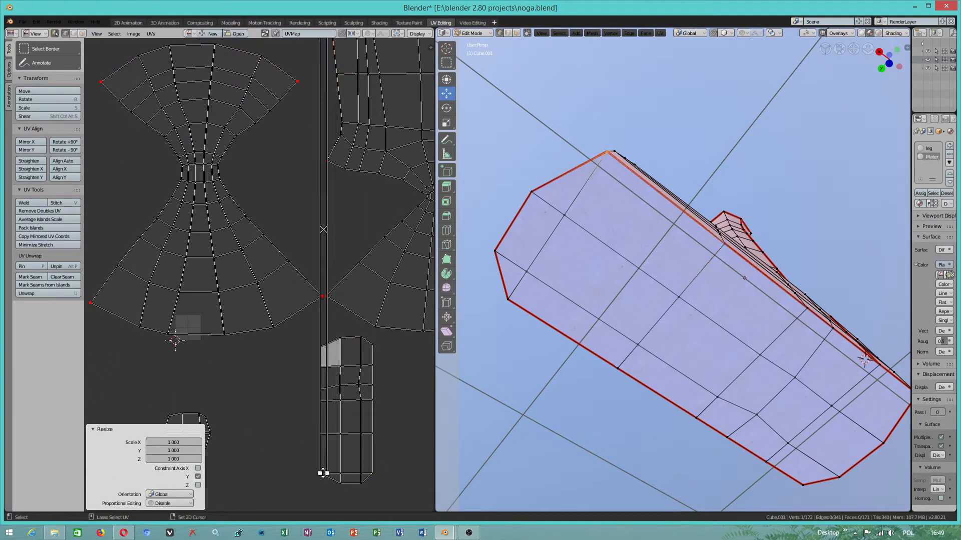
# - Try reselecting the sole's four outer corner vertices from the UV island and the mesh to align them
pyautogui.keyDown('shift'); pyautogui.click(370, 473); pyautogui.keyUp('shift')
pyautogui.keyDown('ctrl'); pyautogui.click(372, 345); pyautogui.keyUp('ctrl')
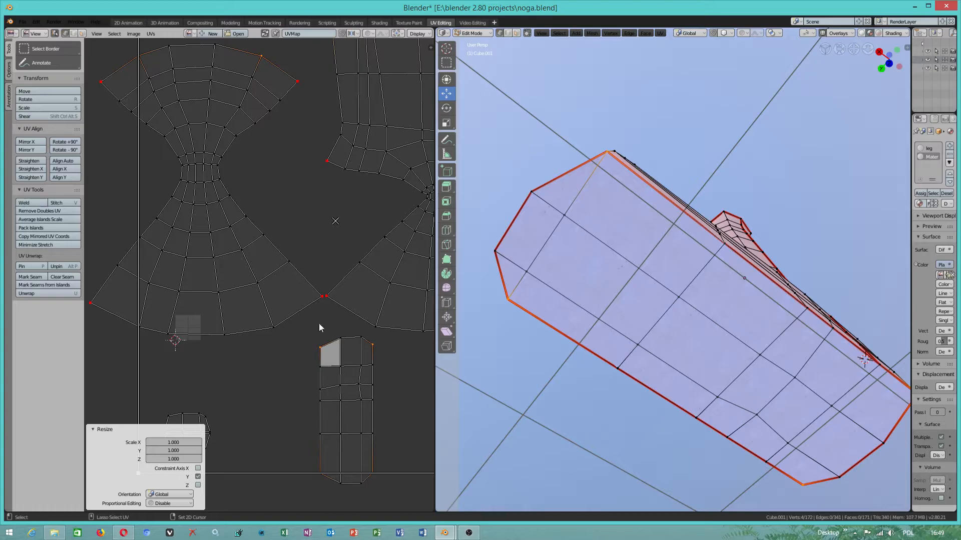
pyautogui.click(267, 341)
pyautogui.click(290, 364)
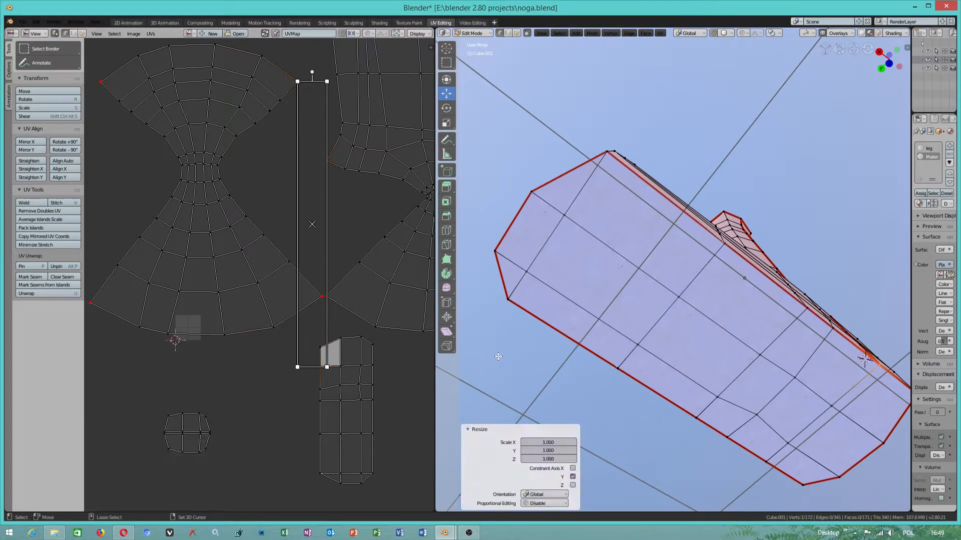
pyautogui.click(512, 307)
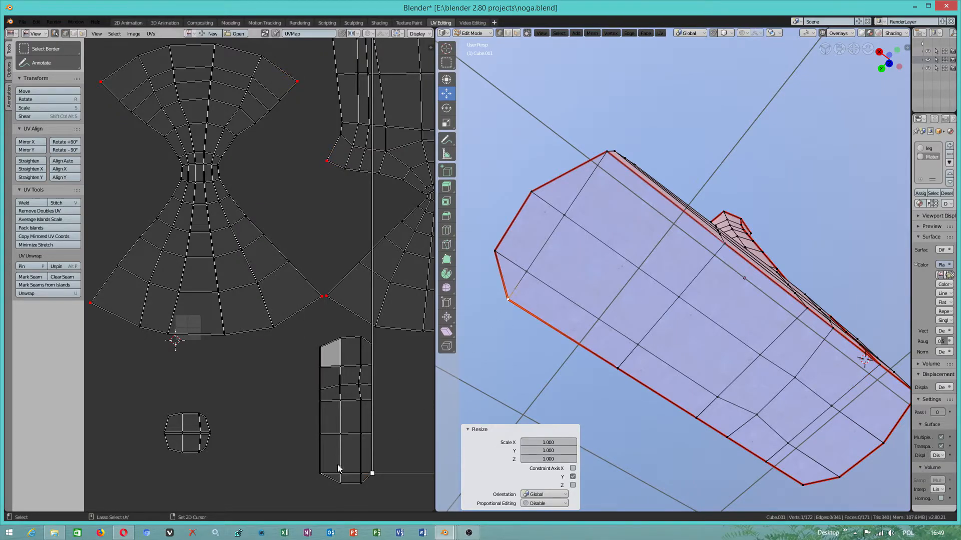
pyautogui.click(309, 467)
pyautogui.keyDown('shift'); pyautogui.click(375, 346); pyautogui.keyUp('shift')
pyautogui.keyDown('shift'); pyautogui.click(322, 346); pyautogui.keyUp('shift')
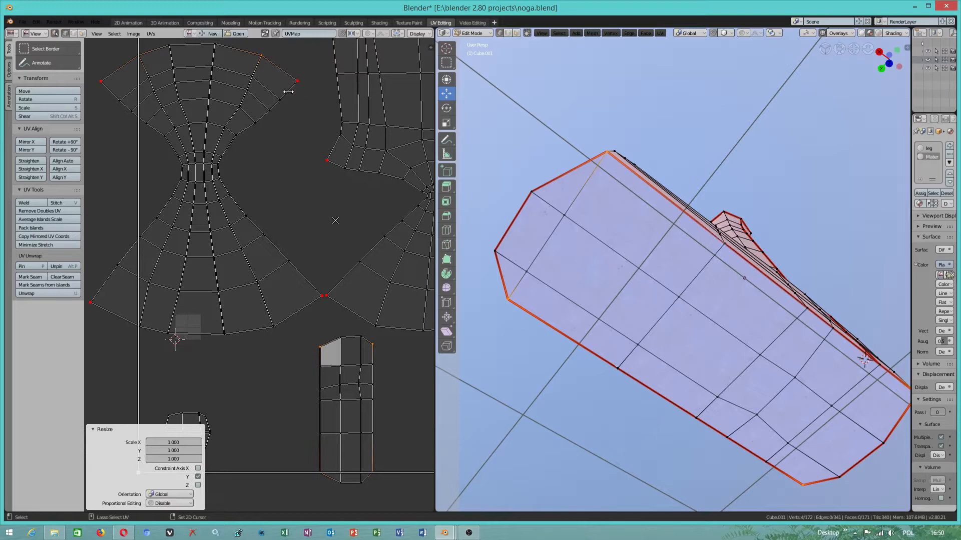
pyautogui.scroll(-2, 304, 195)
pyautogui.click(122, 102)
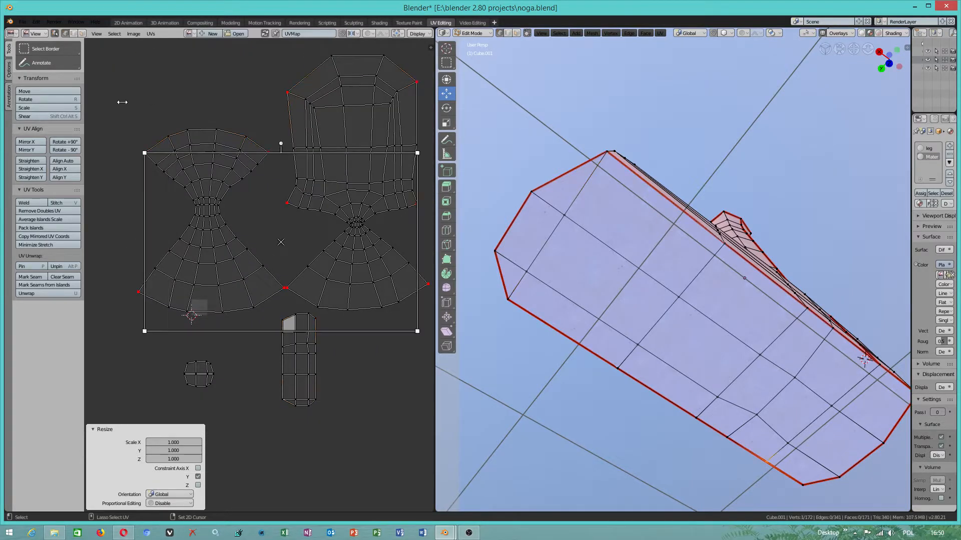
pyautogui.click(218, 349)
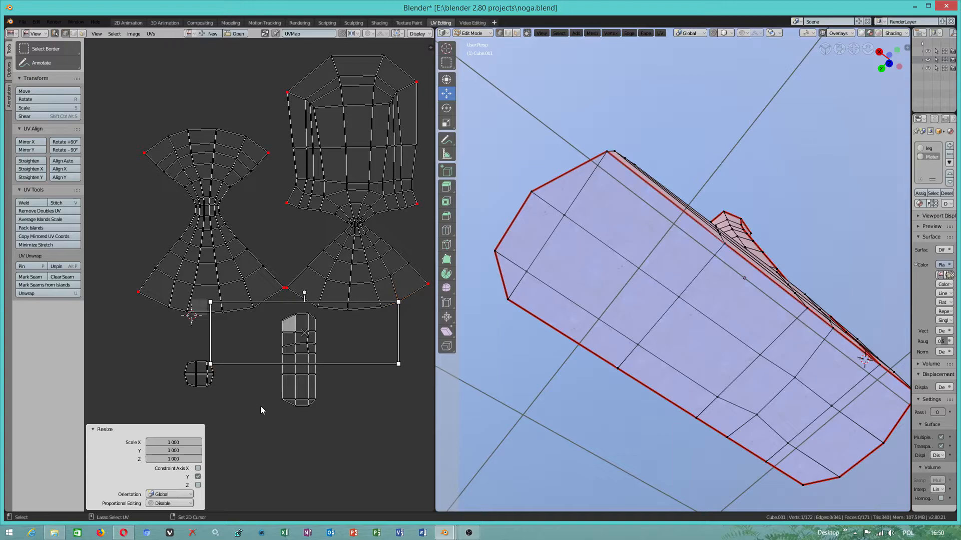
# - Select the pinned corner vertices across the leg and foot UV islands and unpin them
pyautogui.keyDown('shift'); pyautogui.click(314, 401); pyautogui.keyUp('shift')
pyautogui.moveTo(314, 81); pyautogui.dragTo(314, 82)
pyautogui.click(288, 92)
pyautogui.keyDown('shift'); pyautogui.click(416, 82); pyautogui.keyUp('shift')
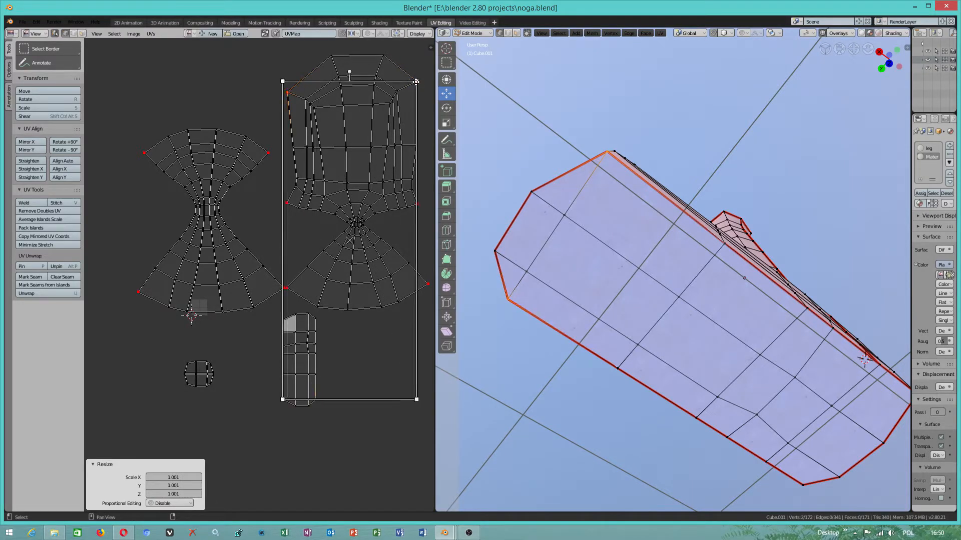
pyautogui.keyDown('shift'); pyautogui.click(287, 203); pyautogui.keyUp('shift')
pyautogui.keyDown('shift'); pyautogui.click(287, 288); pyautogui.keyUp('shift')
pyautogui.keyDown('shift'); pyautogui.click(428, 285); pyautogui.keyUp('shift')
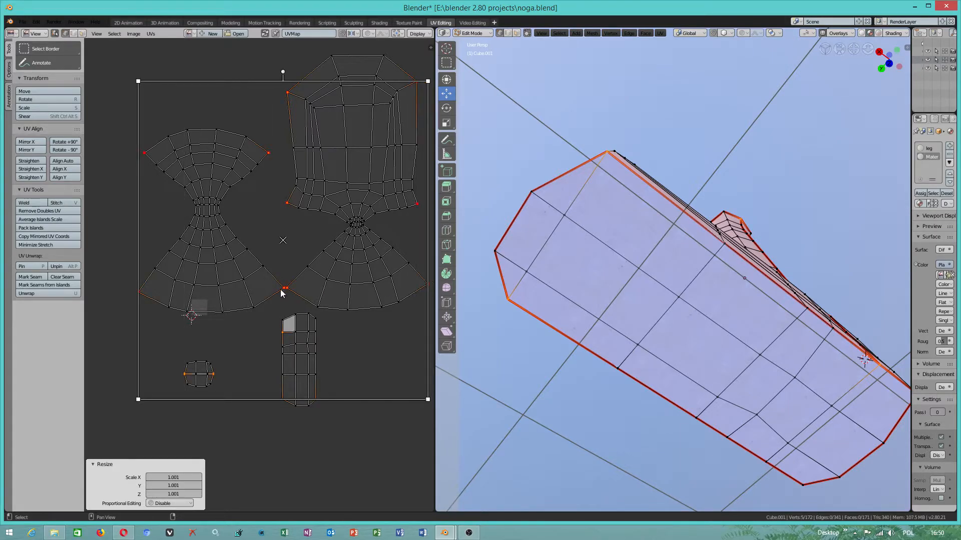
pyautogui.keyDown('shift'); pyautogui.click(139, 290); pyautogui.keyUp('shift')
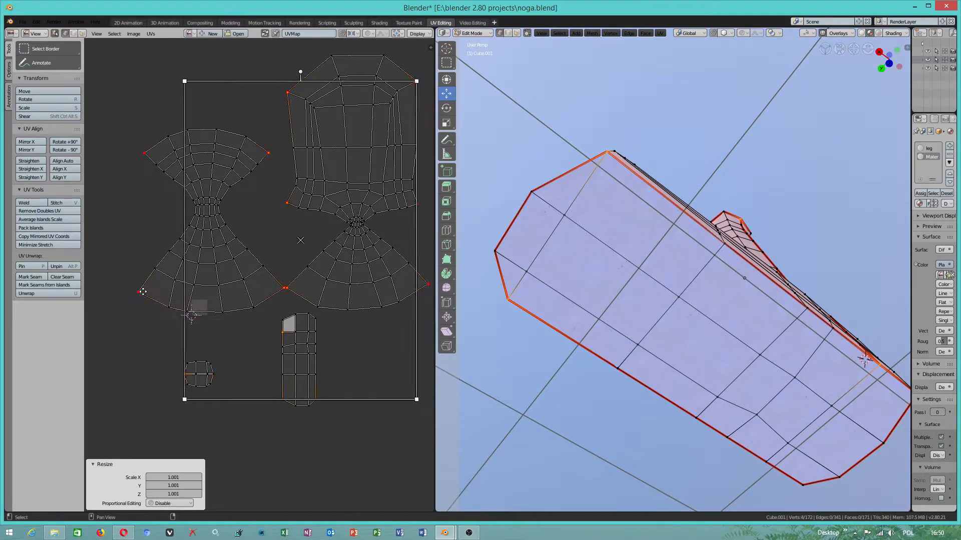
pyautogui.keyDown('shift'); pyautogui.click(145, 154); pyautogui.keyUp('shift')
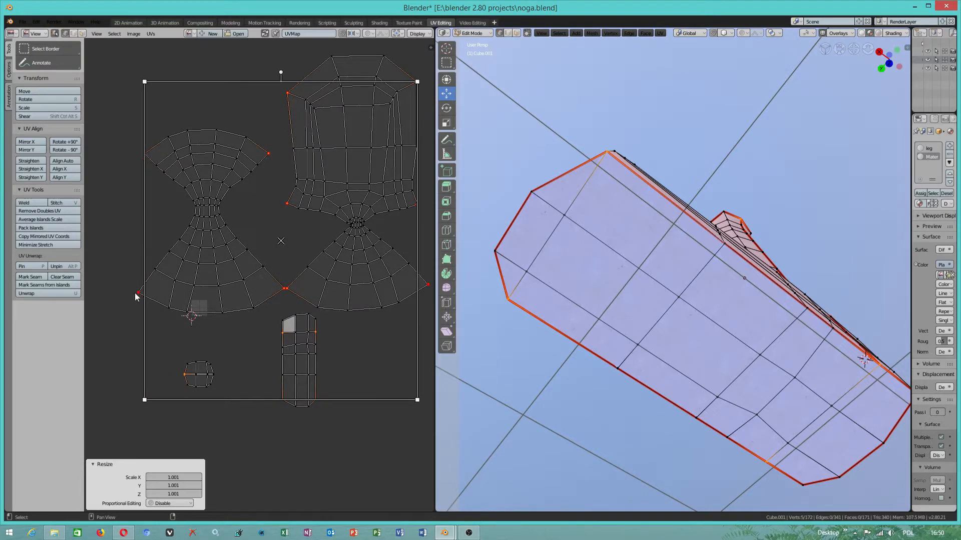
pyautogui.click(151, 34)
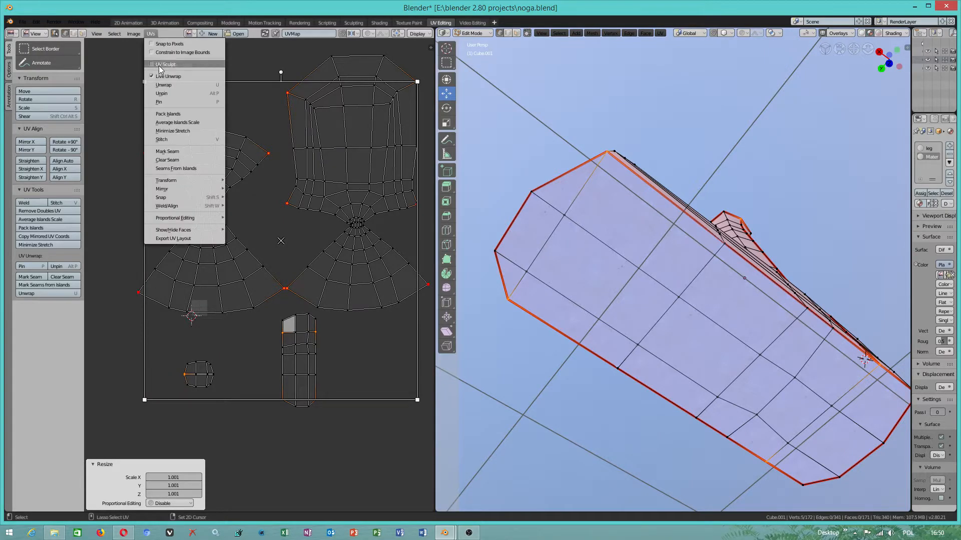
pyautogui.click(162, 93)
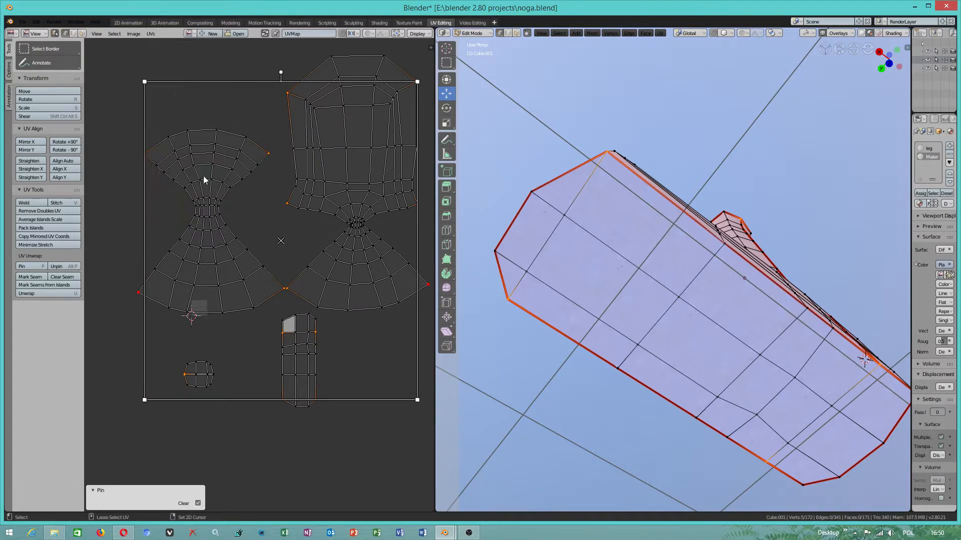
# - Scale the selected UV vertex by 0.999 and set the UV snapping element to Vertex
pyautogui.click(348, 355)
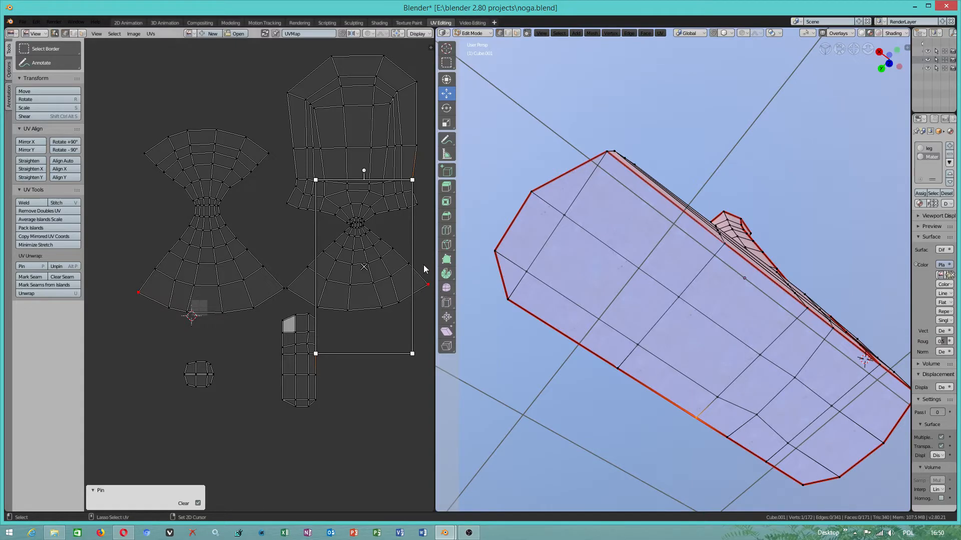
pyautogui.moveTo(413, 182)
pyautogui.mouseDown()
pyautogui.moveTo(413, 190)
pyautogui.moveTo(415, 174)
pyautogui.moveTo(424, 183)
pyautogui.moveTo(414, 181)
pyautogui.mouseUp()
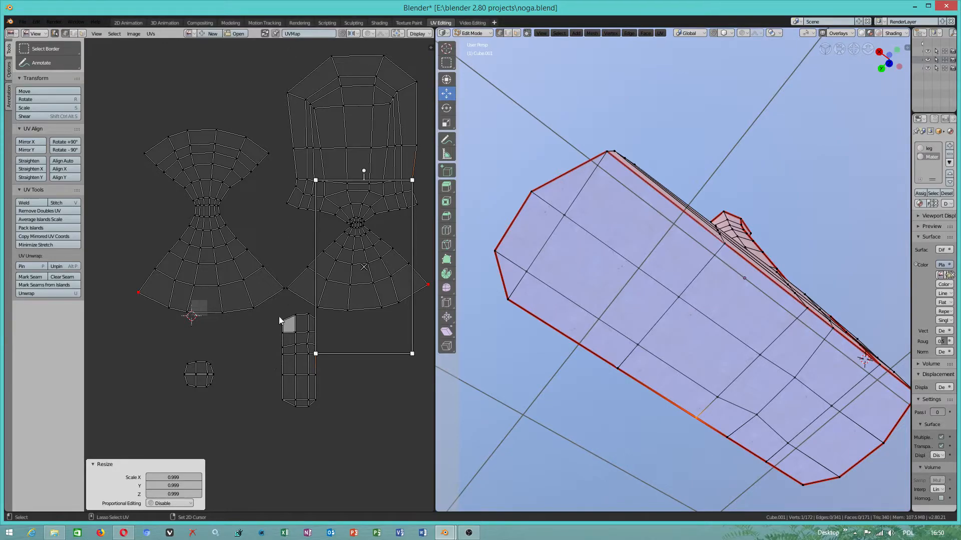
pyautogui.click(353, 34)
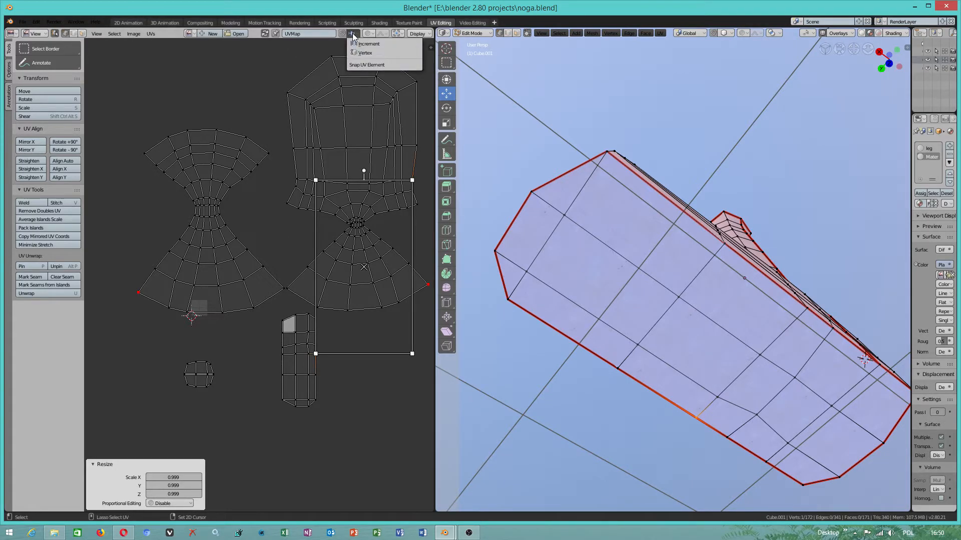
pyautogui.click(361, 51)
# - Try moving the two upper corner vertices of the sole island, then undo the move
pyautogui.click(281, 323)
pyautogui.keyDown('shift'); pyautogui.click(316, 318); pyautogui.keyUp('shift')
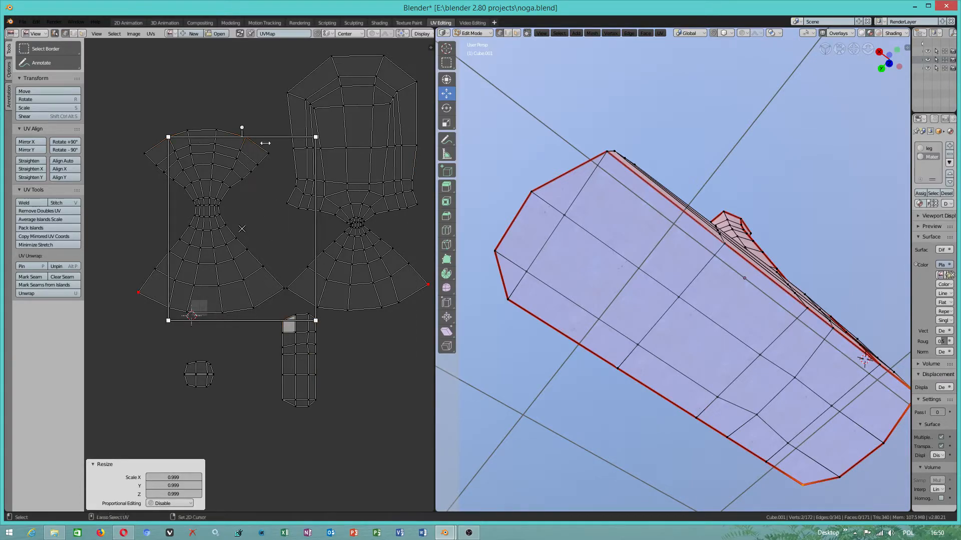
pyautogui.moveTo(243, 230); pyautogui.dragTo(246, 250)
pyautogui.hotkey('ctrl', 'z')
# - Switch to face selection, select the six faces at the sole island's heel end and scale them by 1.000 along X
pyautogui.click(82, 33)
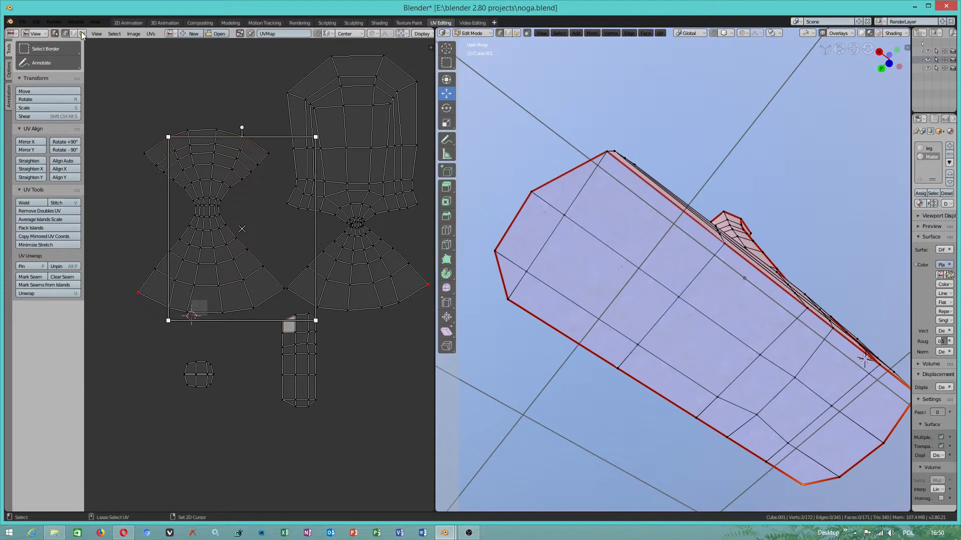
pyautogui.click(289, 325)
pyautogui.keyDown('shift'); pyautogui.click(306, 325); pyautogui.keyUp('shift')
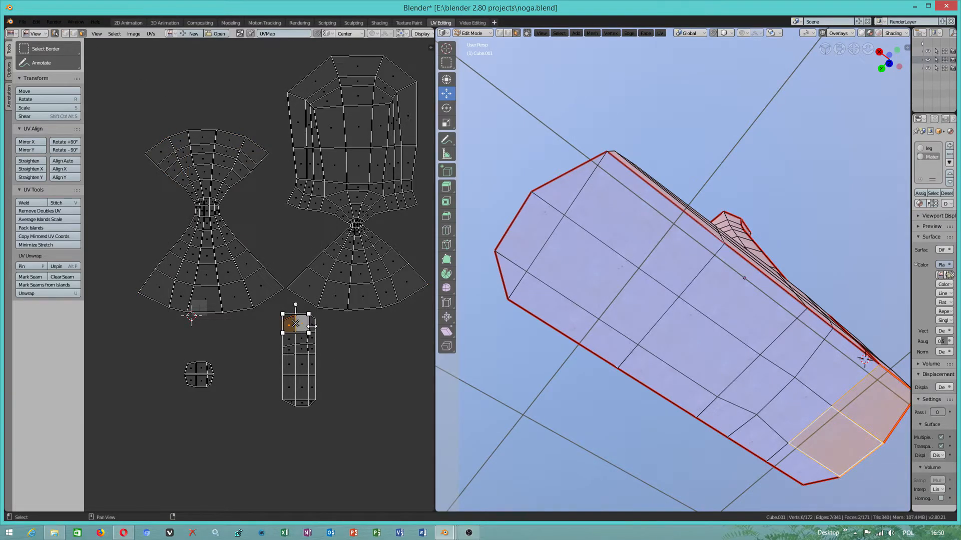
pyautogui.keyDown('shift'); pyautogui.click(313, 326); pyautogui.keyUp('shift')
pyautogui.keyDown('shift'); pyautogui.click(313, 328); pyautogui.keyUp('shift')
pyautogui.keyDown('shift'); pyautogui.click(292, 343); pyautogui.keyUp('shift')
pyautogui.keyDown('shift'); pyautogui.click(303, 341); pyautogui.keyUp('shift')
pyautogui.keyDown('shift'); pyautogui.click(302, 339); pyautogui.keyUp('shift')
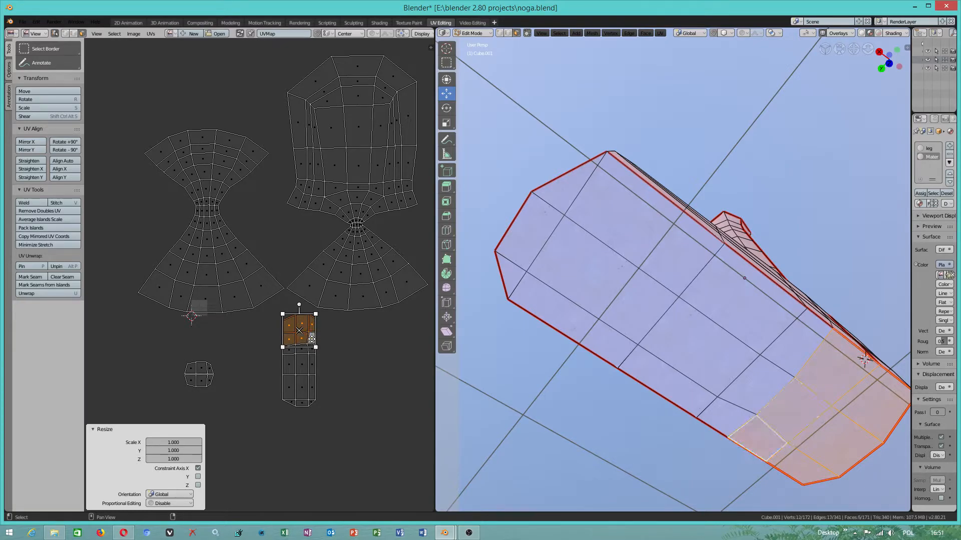
# - Turn off UV selection sync and select all the faces of the foot's sole on the model
pyautogui.click(65, 34)
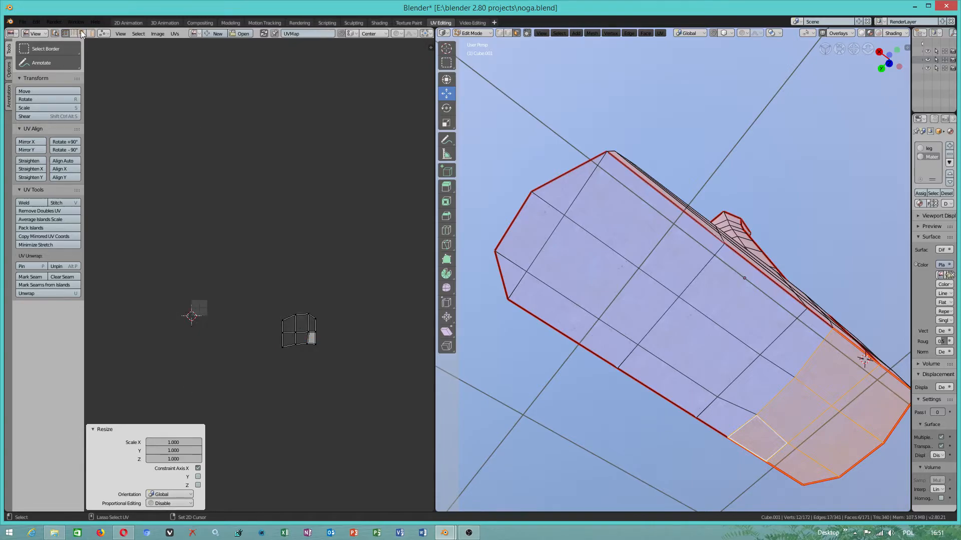
pyautogui.click(679, 277)
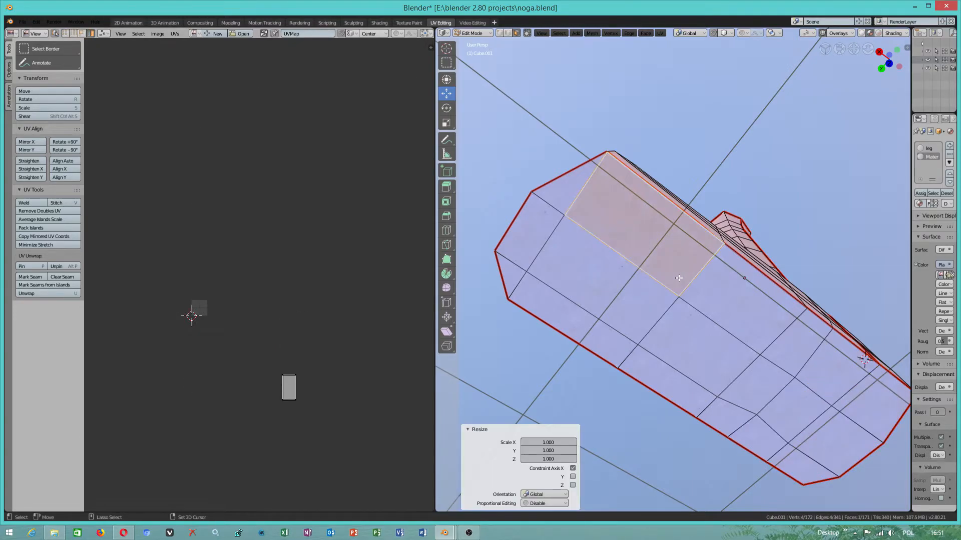
pyautogui.keyDown('shift'); pyautogui.click(566, 189); pyautogui.keyUp('shift')
pyautogui.keyDown('shift'); pyautogui.click(547, 235); pyautogui.keyUp('shift')
pyautogui.keyDown('shift'); pyautogui.click(516, 276); pyautogui.keyUp('shift')
pyautogui.keyDown('shift'); pyautogui.click(541, 299); pyautogui.keyUp('shift')
pyautogui.keyDown('shift'); pyautogui.click(611, 263); pyautogui.keyUp('shift')
pyautogui.keyDown('shift'); pyautogui.click(668, 375); pyautogui.keyUp('shift')
pyautogui.keyDown('shift'); pyautogui.click(692, 339); pyautogui.keyUp('shift')
pyautogui.keyDown('shift'); pyautogui.click(736, 300); pyautogui.keyUp('shift')
pyautogui.keyDown('shift'); pyautogui.click(808, 345); pyautogui.keyUp('shift')
pyautogui.keyDown('shift'); pyautogui.click(760, 393); pyautogui.keyUp('shift')
pyautogui.keyDown('shift'); pyautogui.click(757, 401); pyautogui.keyUp('shift')
pyautogui.keyDown('shift'); pyautogui.click(752, 435); pyautogui.keyUp('shift')
pyautogui.keyDown('shift'); pyautogui.click(726, 421); pyautogui.keyUp('shift')
pyautogui.keyDown('shift'); pyautogui.click(767, 386); pyautogui.keyUp('shift')
pyautogui.keyDown('shift'); pyautogui.click(796, 409); pyautogui.keyUp('shift')
pyautogui.keyDown('shift'); pyautogui.click(854, 386); pyautogui.keyUp('shift')
pyautogui.keyDown('shift'); pyautogui.click(831, 423); pyautogui.keyUp('shift')
pyautogui.keyDown('shift'); pyautogui.click(808, 458); pyautogui.keyUp('shift')
pyautogui.keyDown('shift'); pyautogui.click(807, 459); pyautogui.keyUp('shift')
pyautogui.scroll(1, 279, 383)
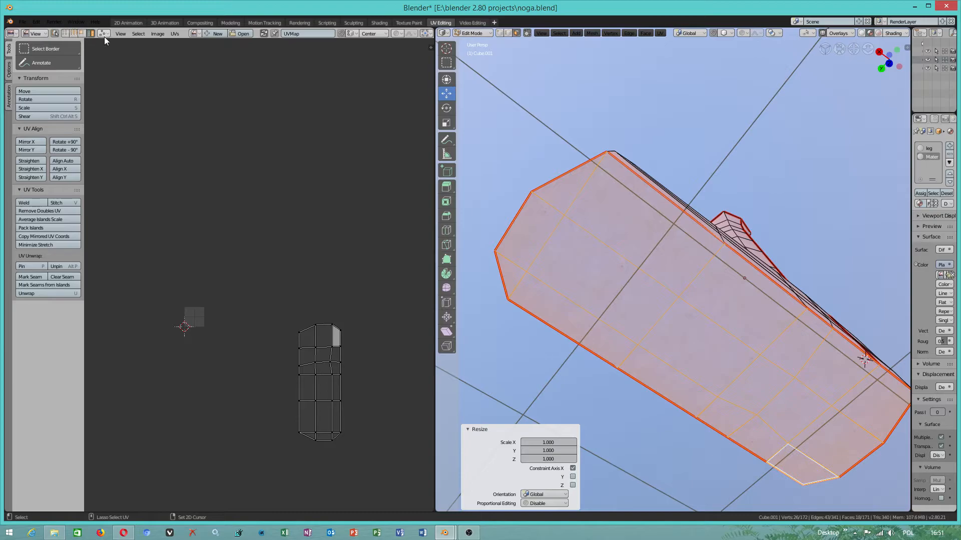
# - In UV vertex selection, select the four outer corner vertices of the sole island and pin them
pyautogui.click(65, 34)
pyautogui.keyDown('shift'); pyautogui.click(340, 329); pyautogui.keyUp('shift')
pyautogui.keyDown('shift'); pyautogui.click(301, 432); pyautogui.keyUp('shift')
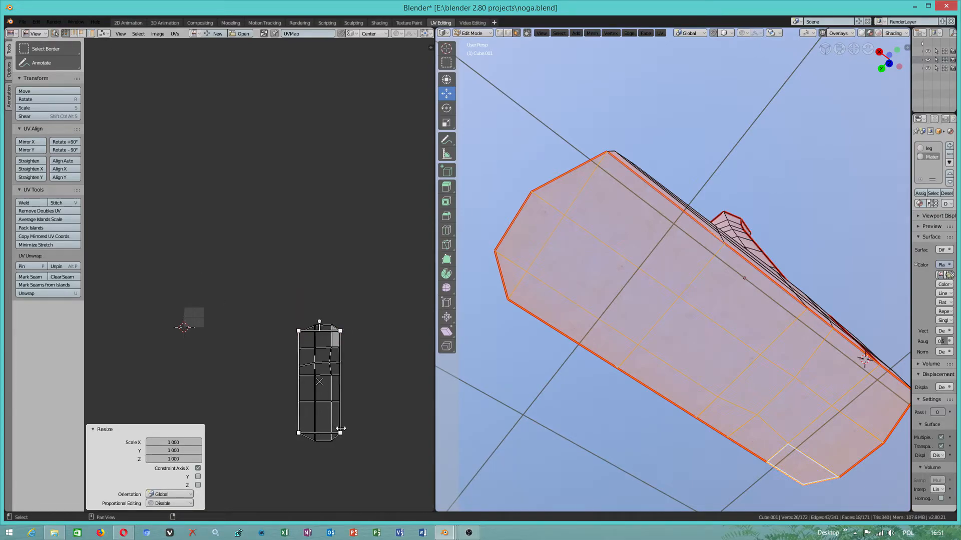
pyautogui.scroll(2, 371, 458)
pyautogui.moveTo(388, 466); pyautogui.dragTo(368, 431, button='middle')
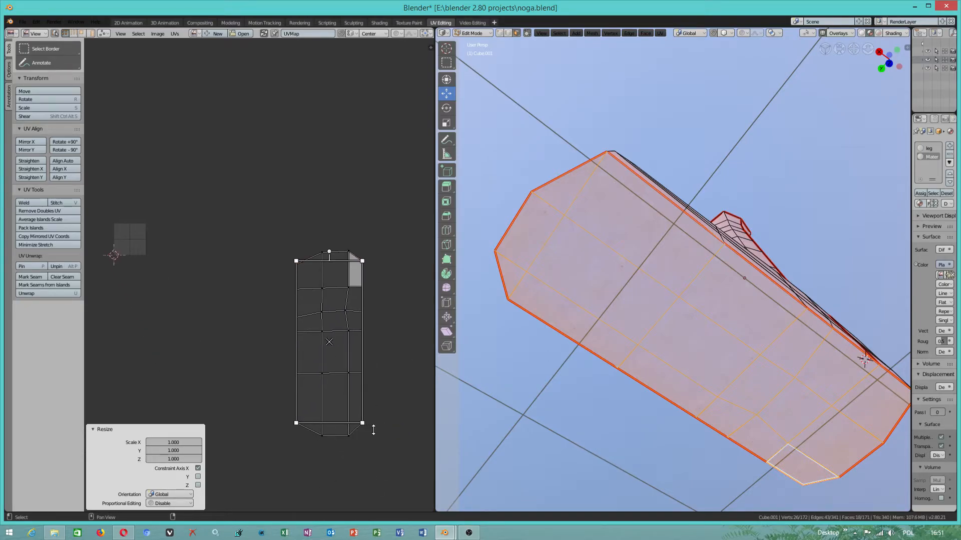
pyautogui.click(296, 423)
pyautogui.keyDown('shift'); pyautogui.click(362, 423); pyautogui.keyUp('shift')
pyautogui.keyDown('shift'); pyautogui.click(362, 260); pyautogui.keyUp('shift')
pyautogui.click(296, 265)
pyautogui.click(169, 37)
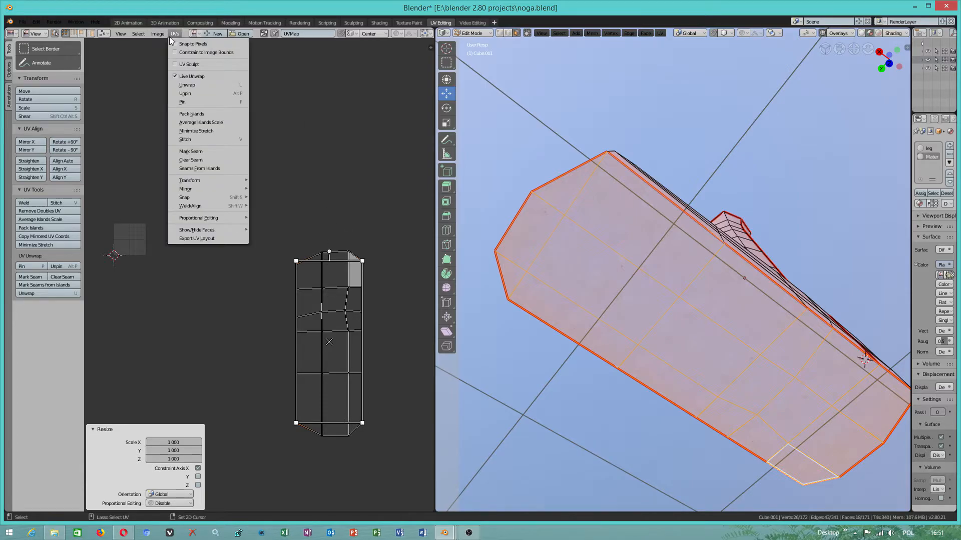
pyautogui.click(192, 103)
# - Spread the two upper pinned corners of the sole island apart horizontally with Live Unwrap on
pyautogui.click(280, 175)
pyautogui.click(295, 266)
pyautogui.moveTo(325, 264); pyautogui.dragTo(288, 265)
pyautogui.click(364, 263)
pyautogui.moveTo(363, 266); pyautogui.dragTo(396, 265)
# - Try shifting the sole island's two lower pinned corners along X and Y
pyautogui.click(296, 424)
pyautogui.moveTo(310, 423)
pyautogui.mouseDown()
pyautogui.moveTo(261, 422)
pyautogui.moveTo(294, 422)
pyautogui.mouseUp()
pyautogui.moveTo(296, 394); pyautogui.dragTo(291, 416)
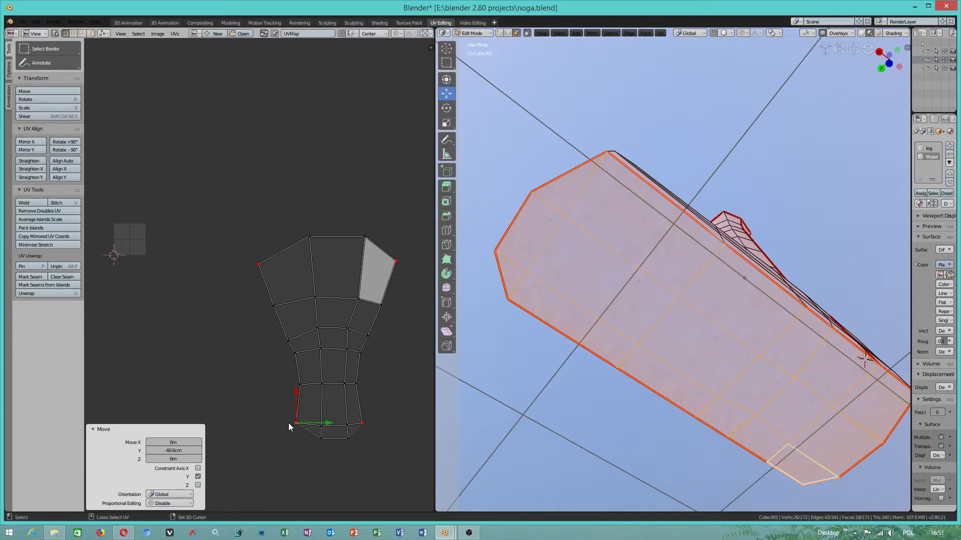
pyautogui.click(199, 476)
pyautogui.moveTo(329, 423); pyautogui.dragTo(310, 416)
pyautogui.click(403, 268)
pyautogui.click(359, 423)
pyautogui.moveTo(360, 404); pyautogui.dragTo(360, 384)
pyautogui.moveTo(393, 423); pyautogui.dragTo(374, 425)
# - Raise the sole island's upper-left pinned corner 1.78 m and its upper-right corner 1.67 m along Y
pyautogui.moveTo(268, 243); pyautogui.dragTo(268, 187)
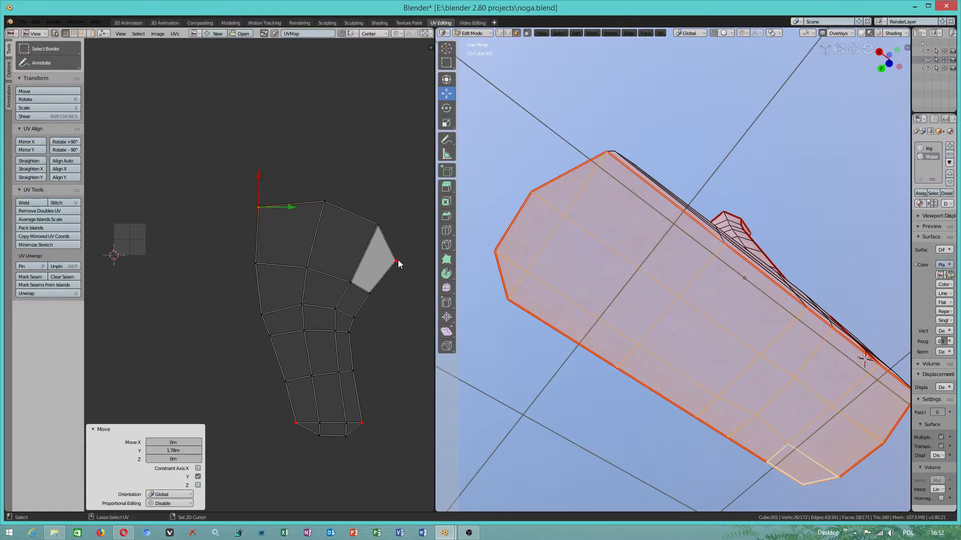
pyautogui.press('g')
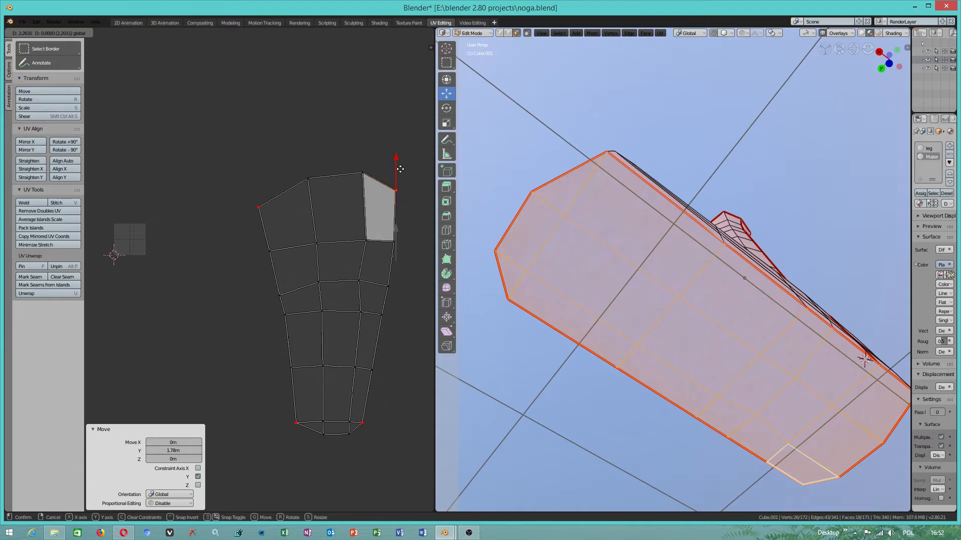
pyautogui.click(398, 208)
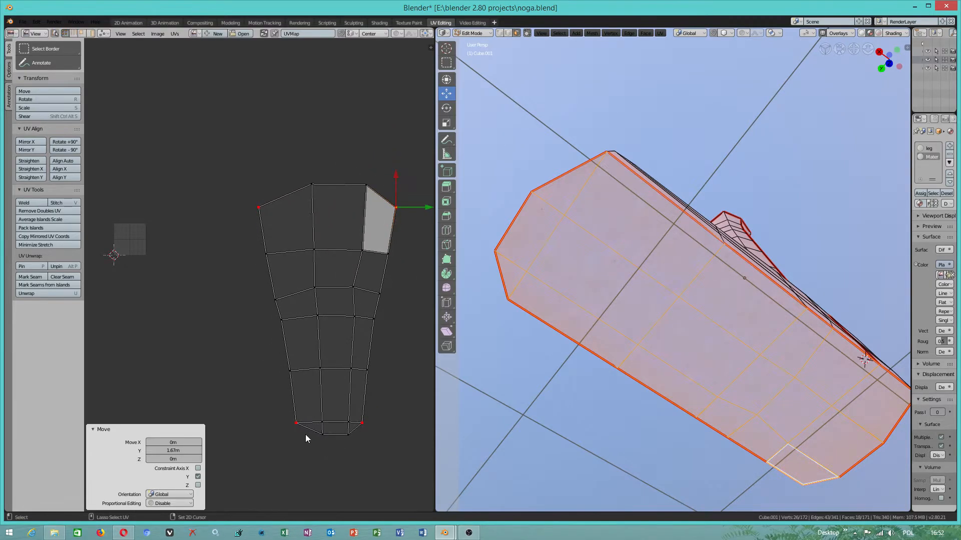
# - Adjust the sole island's lower pinned corners, widening the toe end by moving the lower-right corner outward along X
pyautogui.moveTo(315, 429); pyautogui.dragTo(298, 427)
pyautogui.click(327, 423)
pyautogui.click(368, 421)
pyautogui.moveTo(380, 423); pyautogui.dragTo(408, 423)
pyautogui.click(302, 419)
pyautogui.moveTo(319, 423); pyautogui.dragTo(295, 401)
pyautogui.click(388, 424)
pyautogui.moveTo(387, 405)
pyautogui.mouseDown()
pyautogui.moveTo(387, 358)
pyautogui.moveTo(388, 399)
pyautogui.moveTo(418, 420)
pyautogui.moveTo(389, 403)
pyautogui.mouseUp()
# - Widen the upper end of the sole island by spreading its pinned corners along X, moving the upper-right one 87.5 cm outward
pyautogui.click(403, 209)
pyautogui.moveTo(426, 207)
pyautogui.mouseDown()
pyautogui.moveTo(434, 209)
pyautogui.moveTo(401, 210)
pyautogui.moveTo(419, 211)
pyautogui.mouseUp()
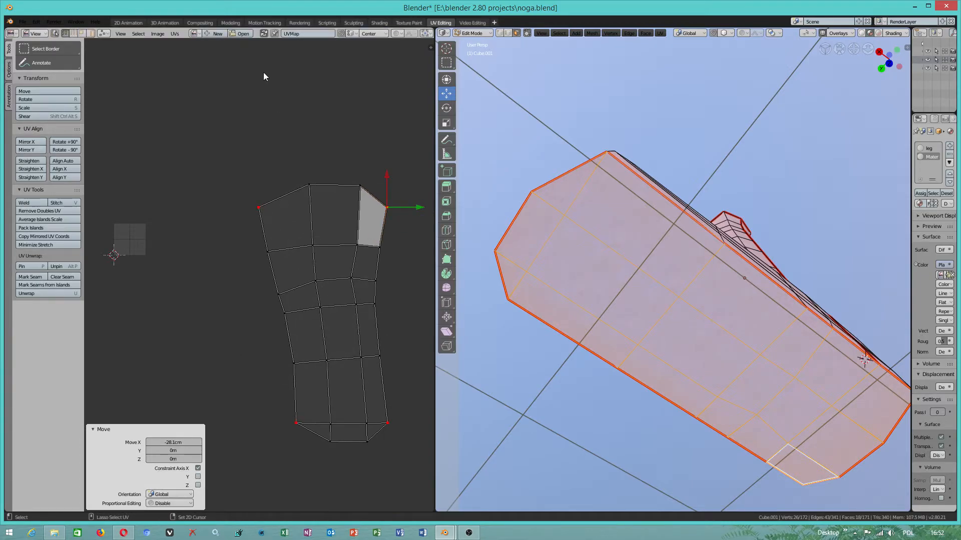
pyautogui.click(265, 210)
pyautogui.moveTo(274, 206); pyautogui.dragTo(200, 202)
pyautogui.rightClick(395, 206)
pyautogui.moveTo(406, 209); pyautogui.dragTo(219, 294)
# - Move the sole island's lower-left pinned corner far outward along X and fine-tune the lower-right corner's horizontal position
pyautogui.rightClick(296, 423)
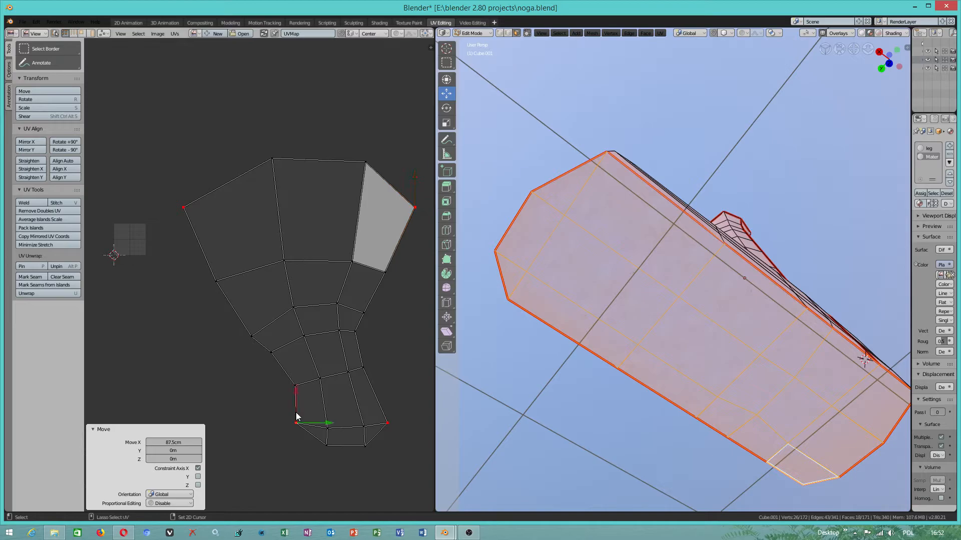
pyautogui.moveTo(301, 423); pyautogui.dragTo(292, 427)
pyautogui.click(303, 416)
pyautogui.moveTo(304, 418); pyautogui.dragTo(306, 421)
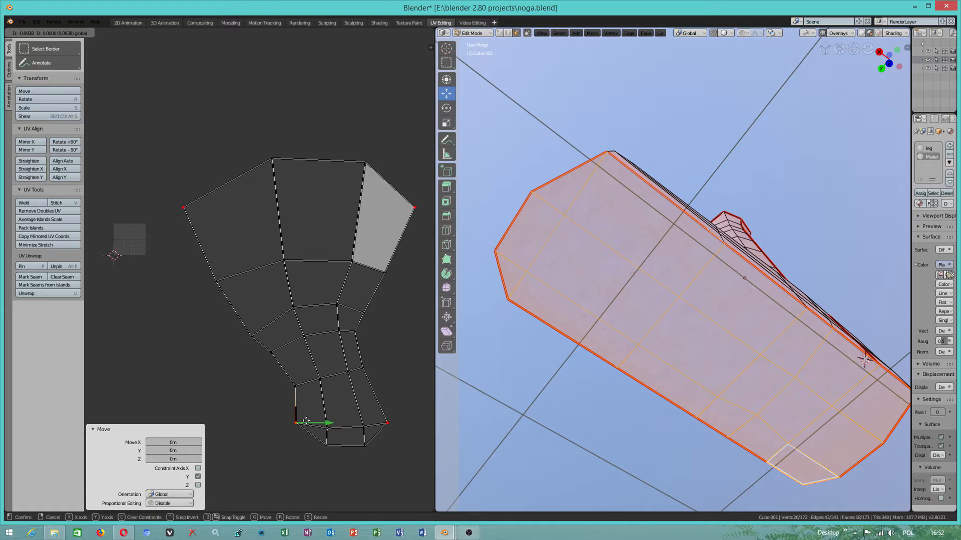
pyautogui.moveTo(306, 421)
pyautogui.mouseDown()
pyautogui.moveTo(278, 418)
pyautogui.moveTo(300, 421)
pyautogui.mouseUp()
pyautogui.press('c')
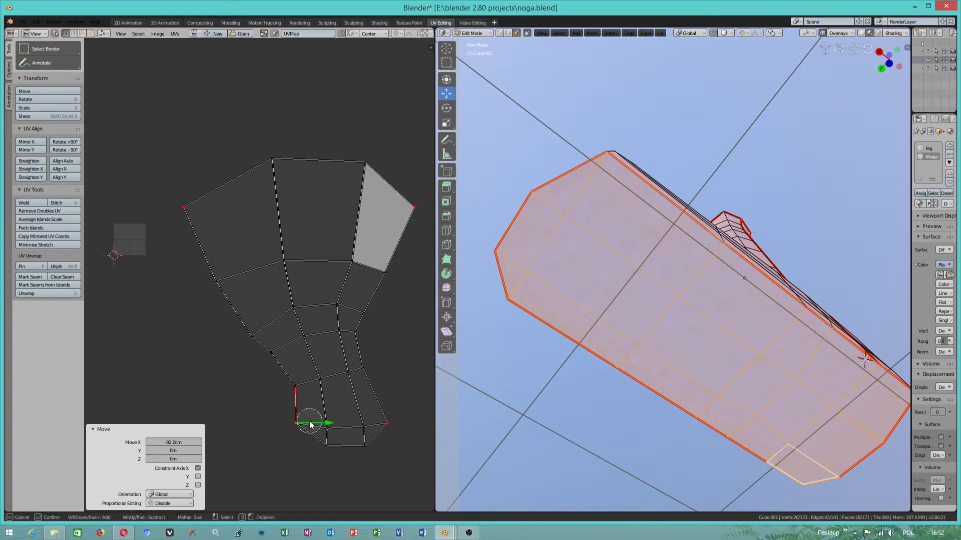
pyautogui.rightClick(302, 424)
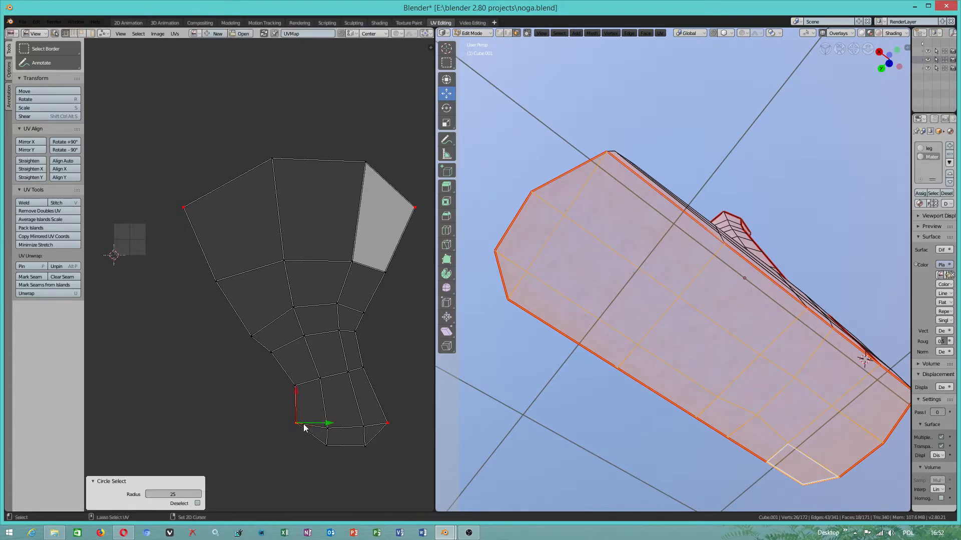
pyautogui.moveTo(306, 426); pyautogui.dragTo(213, 422)
pyautogui.click(387, 421)
pyautogui.moveTo(398, 425); pyautogui.dragTo(406, 422)
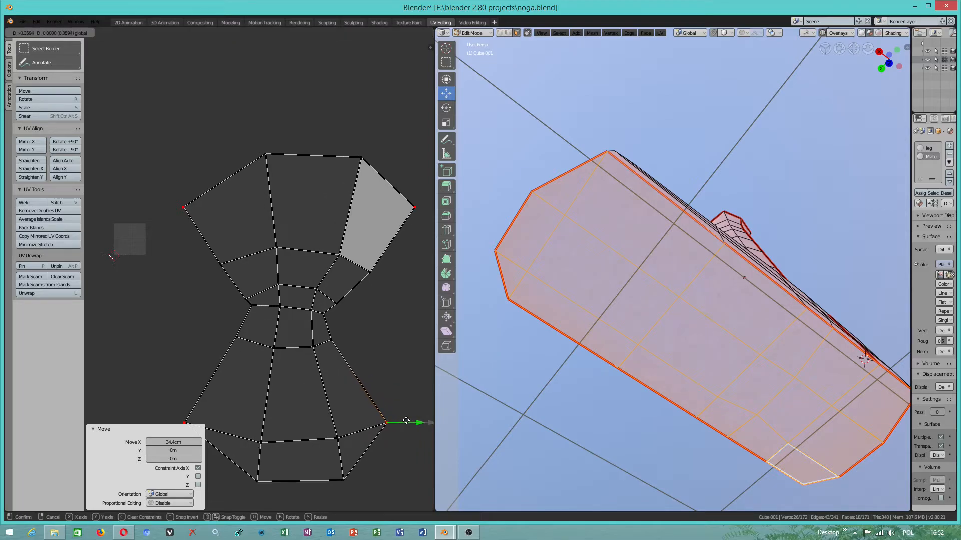
pyautogui.moveTo(407, 421); pyautogui.dragTo(403, 422)
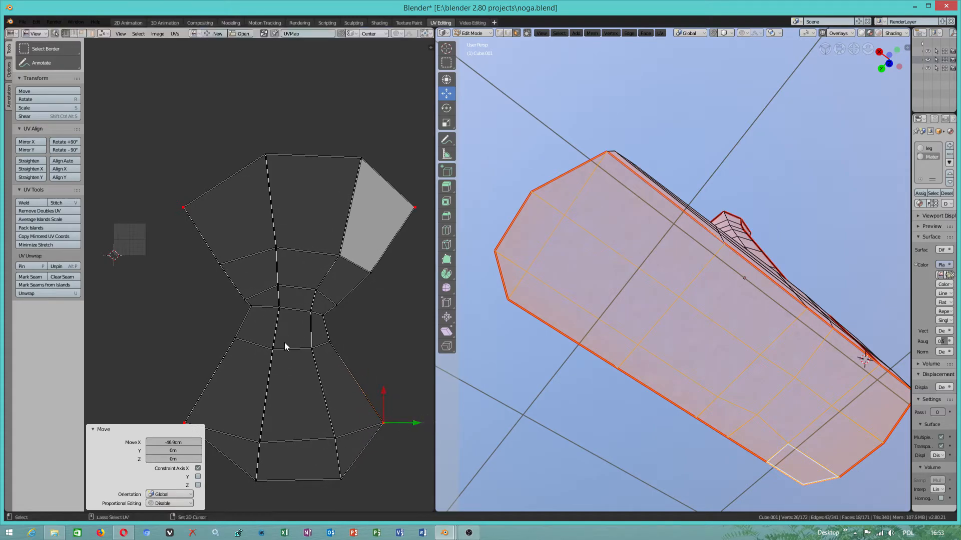
# - Raise the sole island's two upper pinned corners, the left one 3.22 m along Y, and shift the right one -12.4 cm along X
pyautogui.scroll(-2, 284, 338)
pyautogui.moveTo(198, 221); pyautogui.dragTo(201, 154)
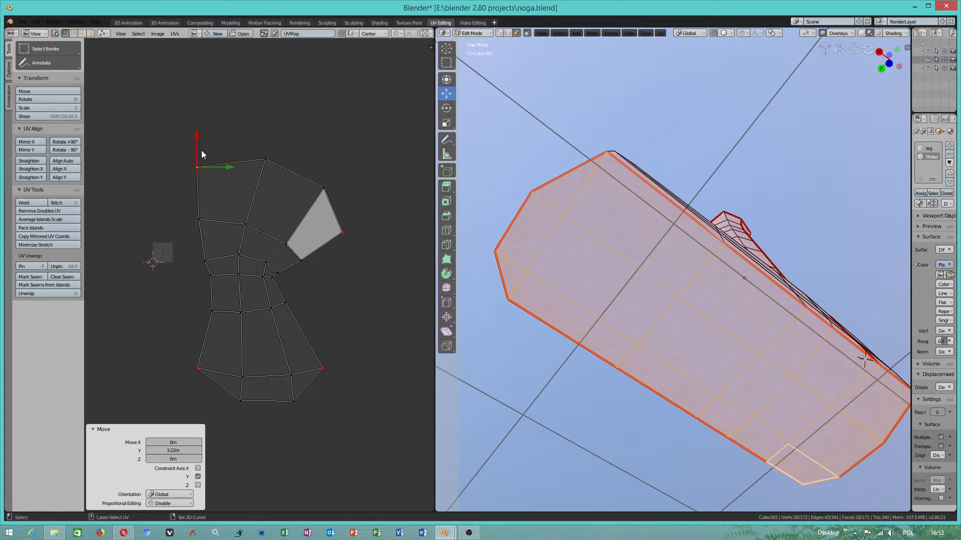
pyautogui.click(350, 242)
pyautogui.moveTo(347, 200); pyautogui.dragTo(347, 144)
pyautogui.moveTo(362, 177)
pyautogui.mouseDown()
pyautogui.moveTo(393, 168)
pyautogui.moveTo(359, 176)
pyautogui.mouseUp()
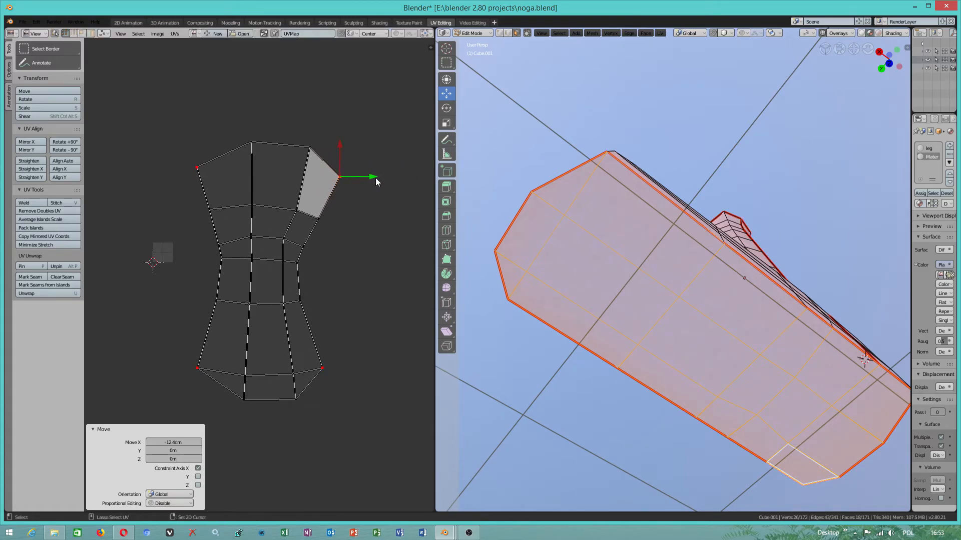
# - Try moving the unpinned vertex at the middle of the sole island's right edge 68.8 cm along X, then undo it
pyautogui.scroll(-2, 345, 371)
pyautogui.scroll(-2, 229, 262)
pyautogui.click(252, 271)
pyautogui.moveTo(267, 271); pyautogui.dragTo(272, 270)
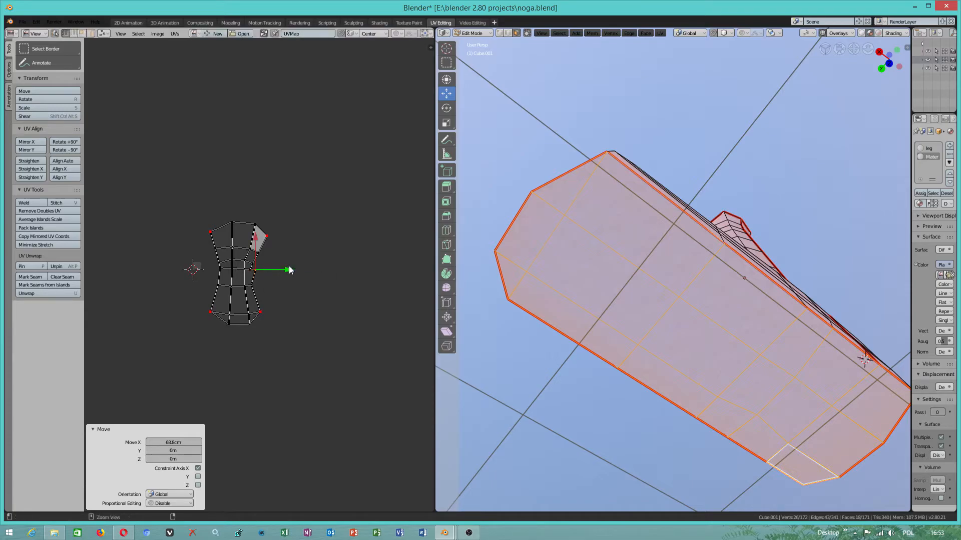
pyautogui.hotkey('ctrl', 'z')
pyautogui.scroll(3, 264, 286)
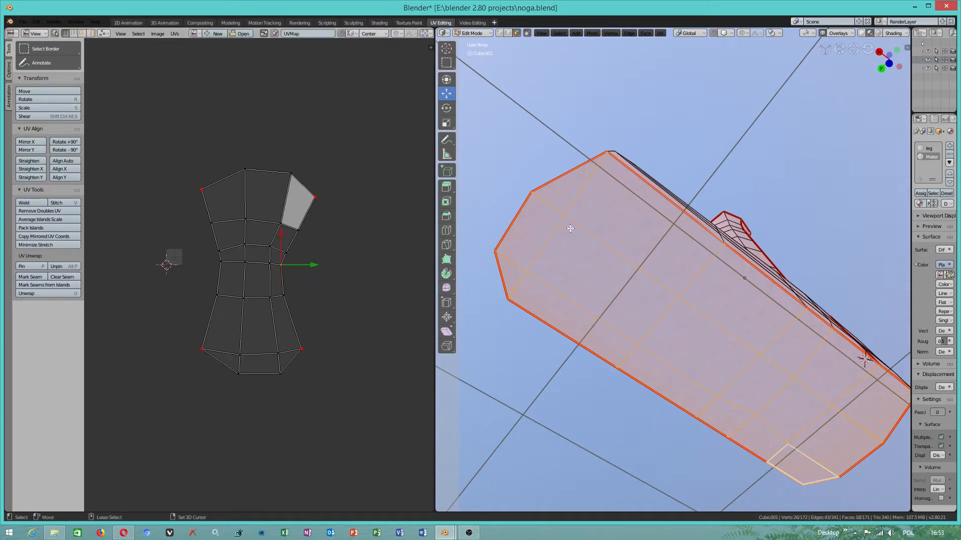
# - Save the noga.blend project file
pyautogui.scroll(-5, 648, 267)
pyautogui.moveTo(648, 267); pyautogui.dragTo(692, 283, button='middle')
pyautogui.click(26, 22)
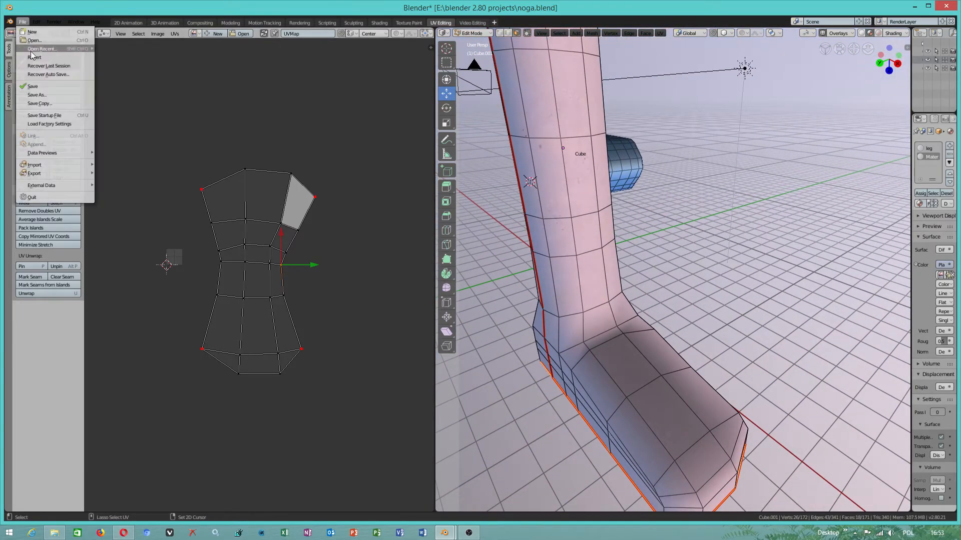
pyautogui.click(43, 87)
# - In edge selection, select the edges of the seam crossing the leg's top cap and clear that seam
pyautogui.scroll(-2, 574, 297)
pyautogui.scroll(-2, 574, 296)
pyautogui.moveTo(574, 297); pyautogui.dragTo(493, 190, button='middle')
pyautogui.scroll(2, 493, 190)
pyautogui.keyDown('shift'); pyautogui.moveTo(598, 198); pyautogui.dragTo(679, 270, button='middle'); pyautogui.keyUp('shift')
pyautogui.scroll(1, 592, 236)
pyautogui.moveTo(637, 240); pyautogui.dragTo(584, 154, button='middle')
pyautogui.click(568, 169)
pyautogui.click(571, 186)
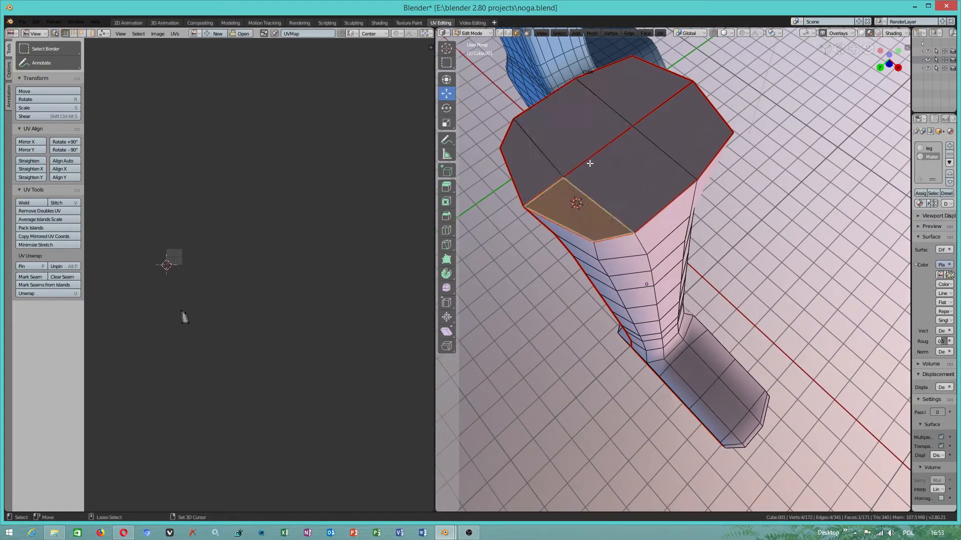
pyautogui.click(508, 33)
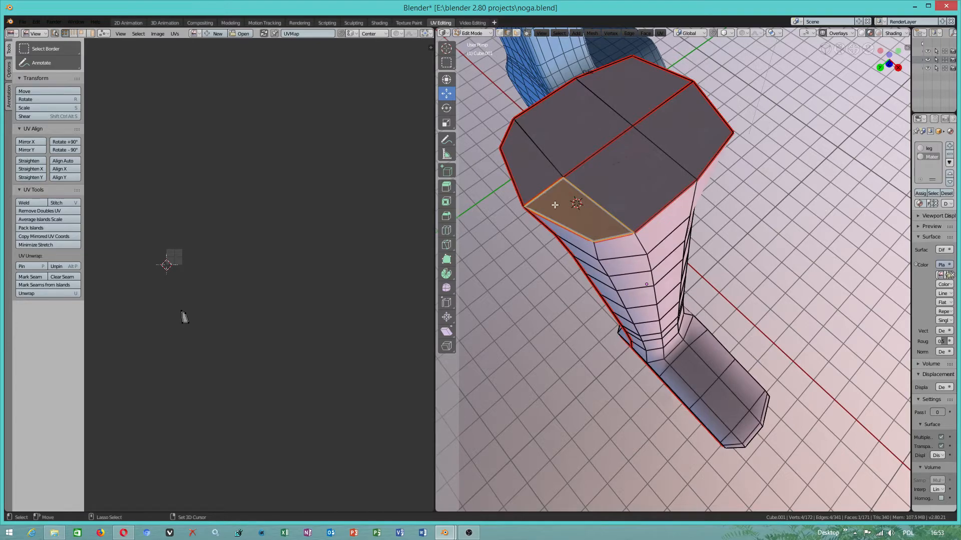
pyautogui.click(547, 182)
pyautogui.click(583, 163)
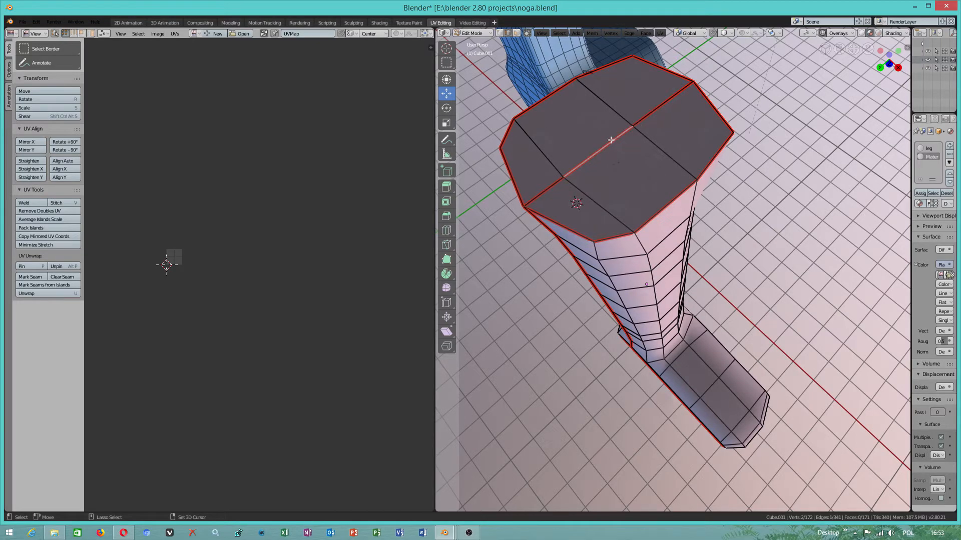
pyautogui.moveTo(572, 198); pyautogui.dragTo(710, 183, button='middle')
pyautogui.keyDown('shift'); pyautogui.click(707, 218); pyautogui.keyUp('shift')
pyautogui.keyDown('shift'); pyautogui.click(687, 257); pyautogui.keyUp('shift')
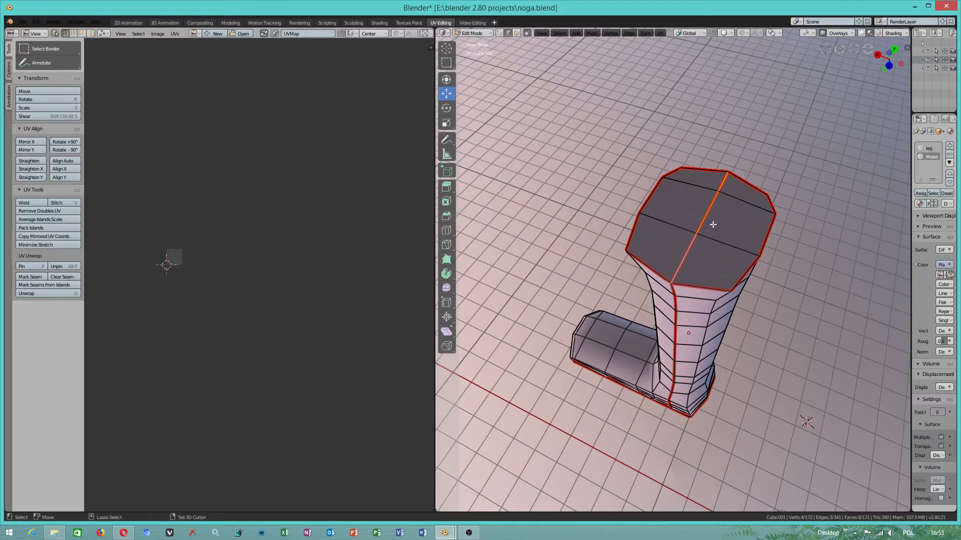
pyautogui.click(660, 33)
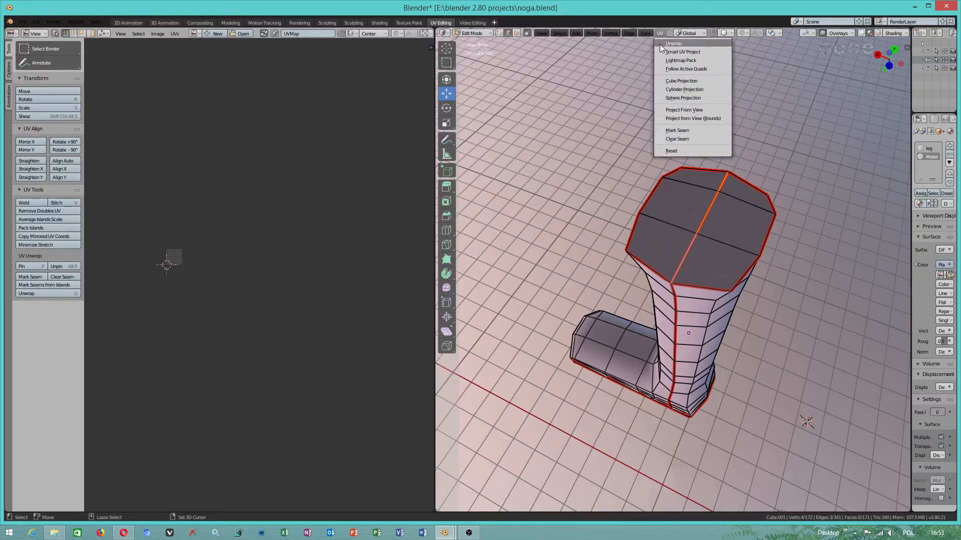
pyautogui.click(686, 140)
# - Select the whole leg mesh, reset its UVs and unwrap it again
pyautogui.moveTo(714, 173); pyautogui.dragTo(690, 241, button='middle')
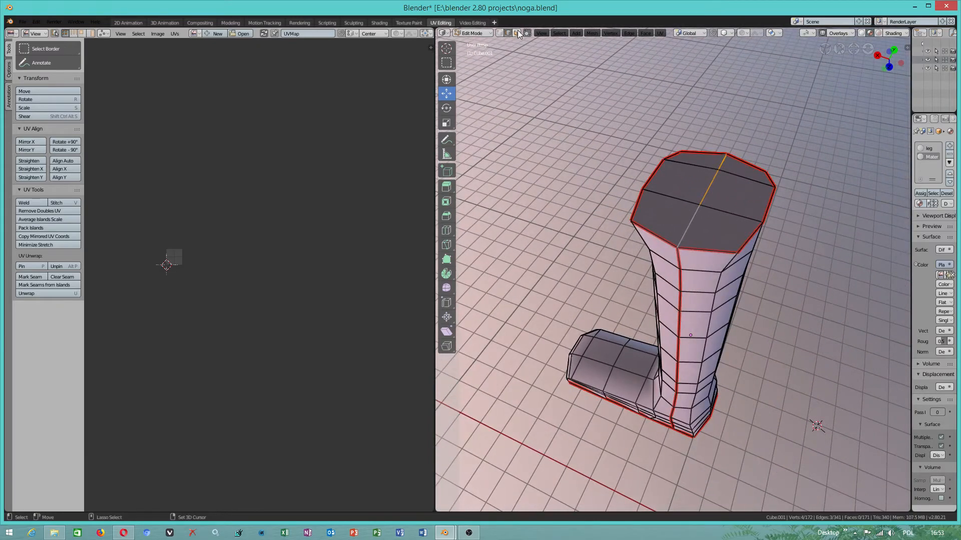
pyautogui.click(671, 255)
pyautogui.press('a')
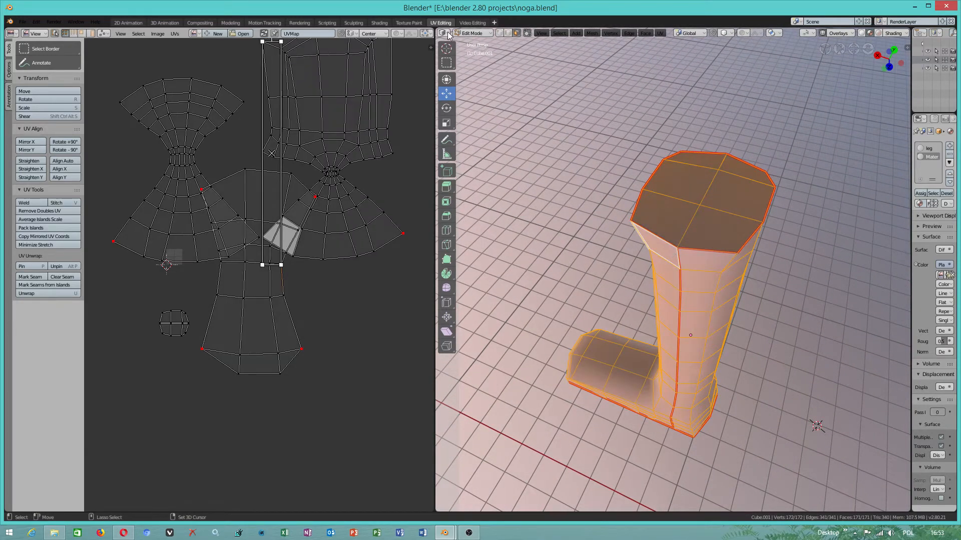
pyautogui.click(659, 34)
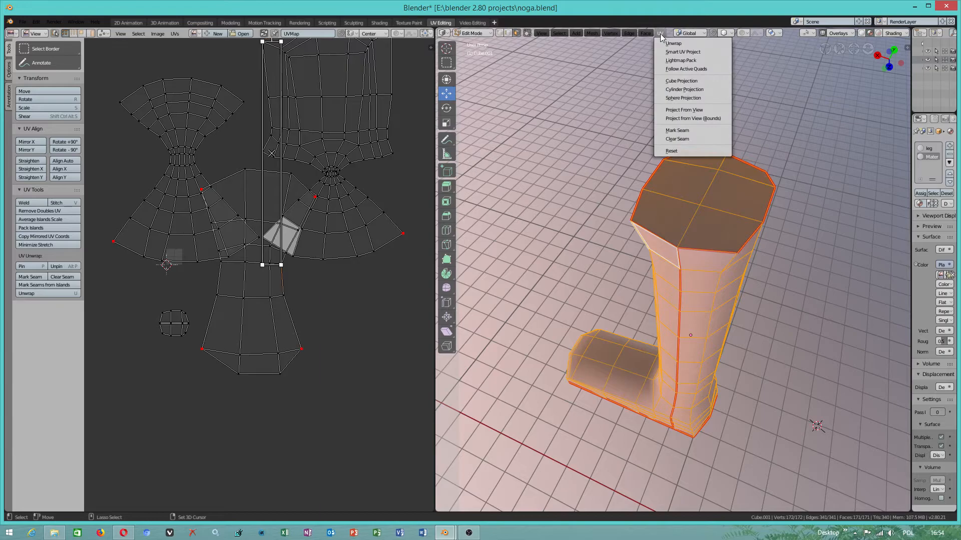
pyautogui.click(681, 150)
pyautogui.click(662, 33)
pyautogui.click(670, 42)
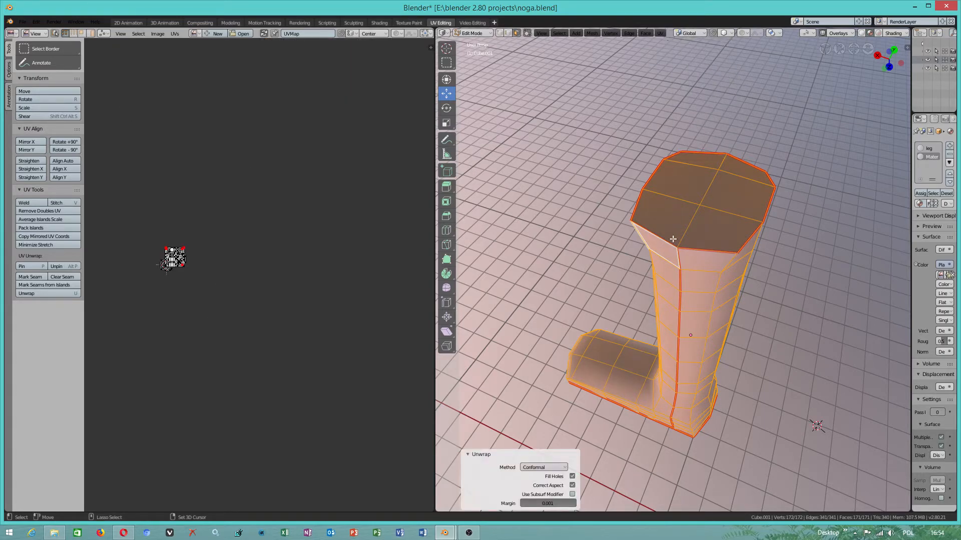
# - Move the UV vertex at the upper-right corner of the unwrapped square layout 4.92 cm along Y
pyautogui.scroll(4, 161, 250)
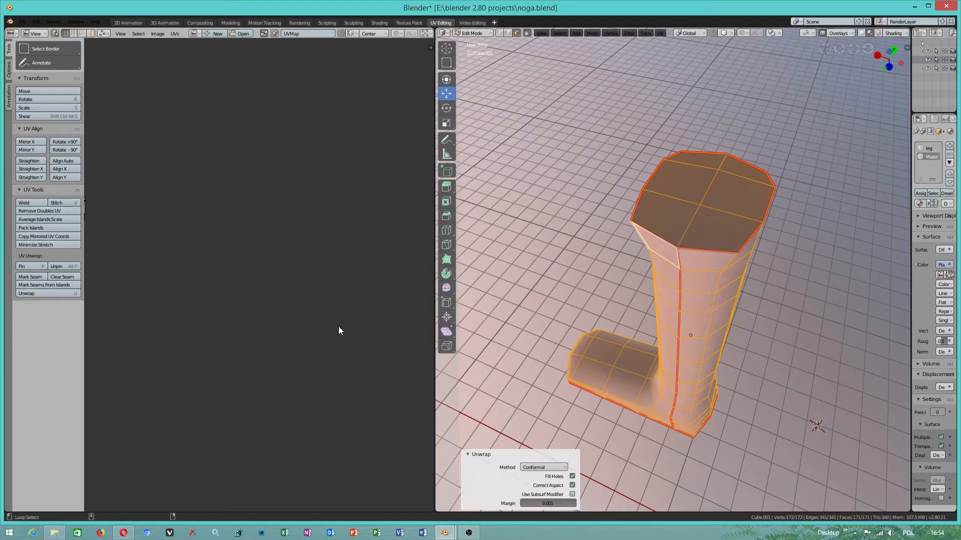
pyautogui.scroll(-4, 248, 314)
pyautogui.moveTo(210, 325); pyautogui.dragTo(329, 353, button='middle')
pyautogui.scroll(3, 241, 321)
pyautogui.scroll(3, 287, 352)
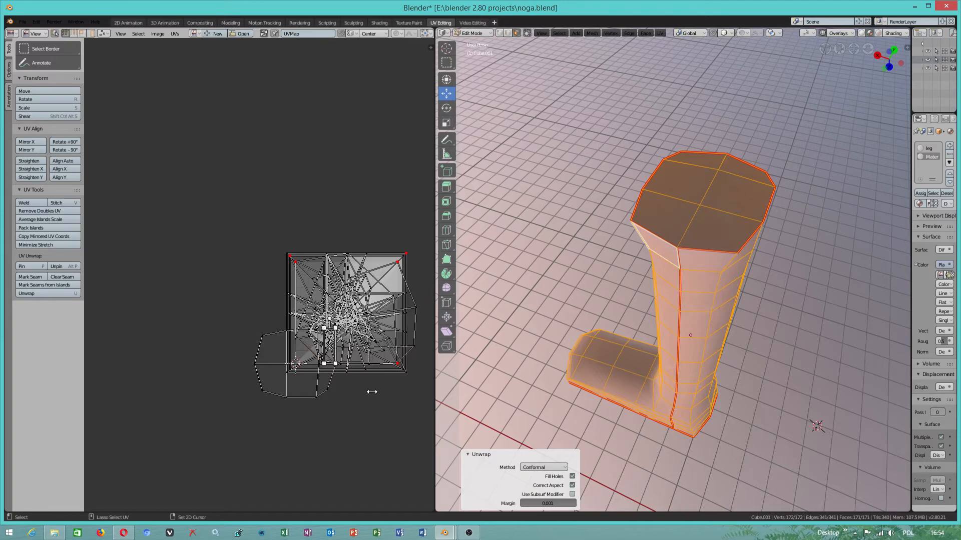
pyautogui.scroll(-2, 372, 391)
pyautogui.scroll(1, 320, 297)
pyautogui.rightClick(324, 287)
pyautogui.scroll(1, 343, 319)
pyautogui.click(406, 254)
pyautogui.moveTo(407, 226)
pyautogui.mouseDown()
pyautogui.moveTo(408, 205)
pyautogui.moveTo(409, 232)
pyautogui.moveTo(404, 216)
pyautogui.mouseUp()
pyautogui.click(289, 258)
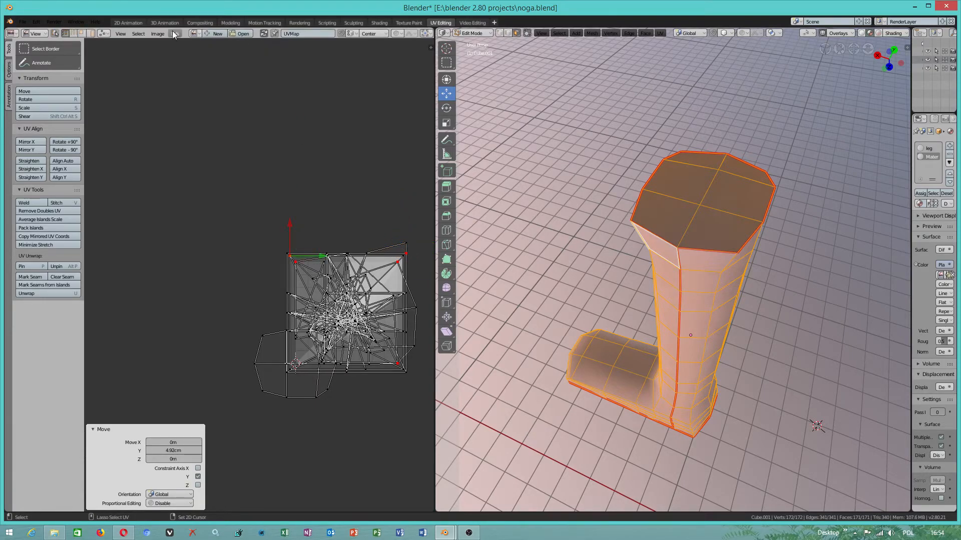
# - Turn off Live Unwrap and move the pinned vertex near the layout's upper-left corner 1.97 cm along Y
pyautogui.click(172, 32)
pyautogui.click(183, 77)
pyautogui.click(297, 264)
pyautogui.moveTo(298, 250)
pyautogui.mouseDown()
pyautogui.moveTo(298, 237)
pyautogui.moveTo(300, 248)
pyautogui.mouseUp()
pyautogui.press('a')
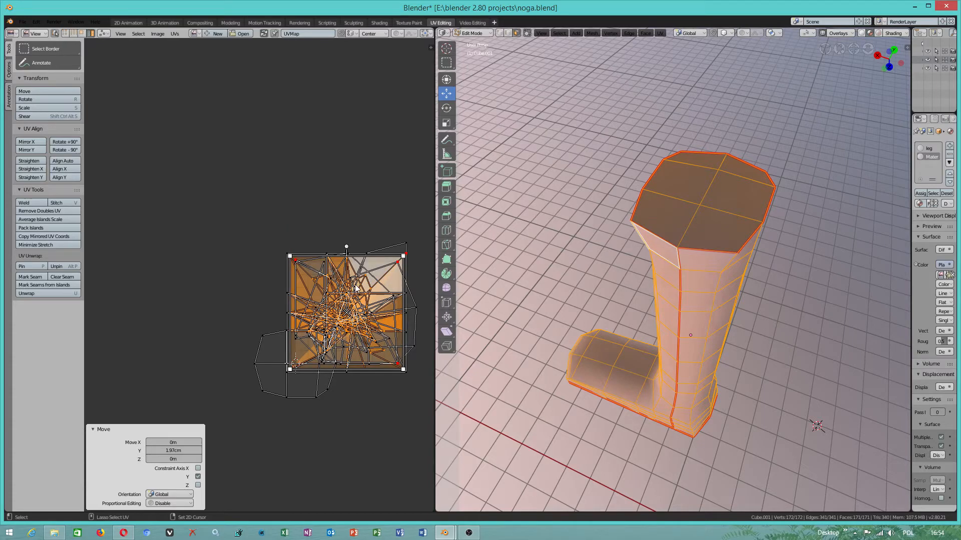
# - Move the selected square UV island -1.41 m along X and 1.46 m along Y, away from the other islands
pyautogui.moveTo(344, 309); pyautogui.dragTo(224, 171)
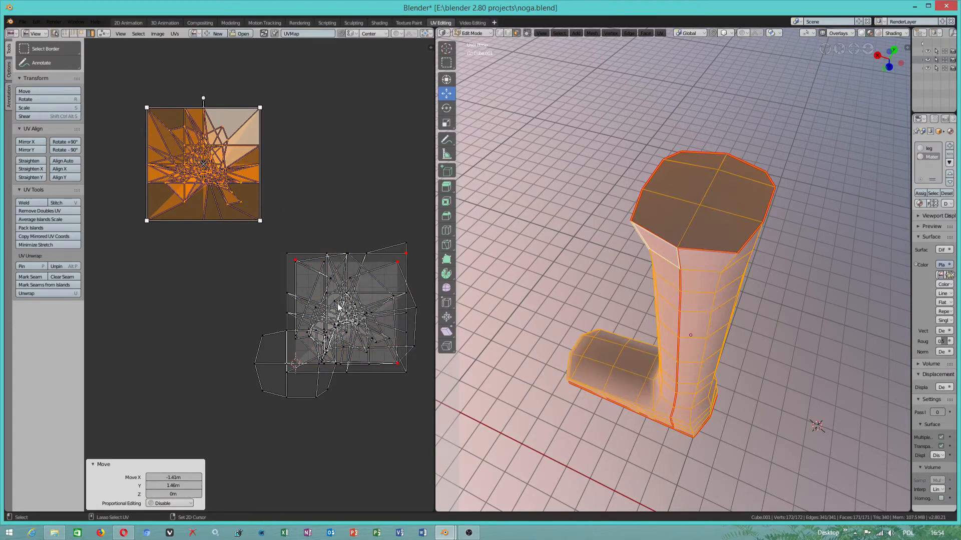
pyautogui.scroll(-3, 341, 306)
pyautogui.moveTo(384, 255)
pyautogui.keyDown('ctrl'); pyautogui.mouseDown(button='right')
pyautogui.moveTo(295, 175)
pyautogui.moveTo(203, 390)
pyautogui.moveTo(357, 370)
pyautogui.mouseUp(button='right'); pyautogui.keyUp('ctrl')
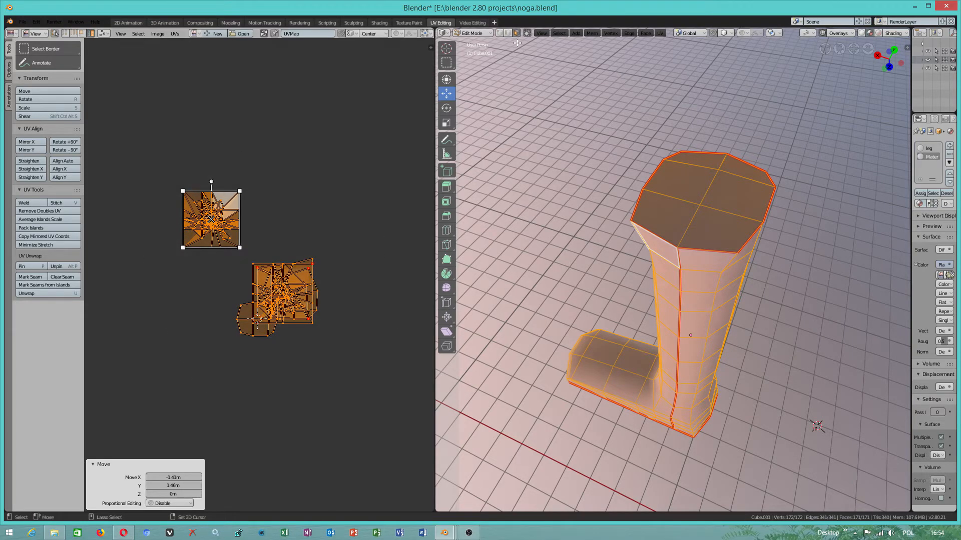
# - Unwrap the whole leg mesh with the Angle Based method, with Fill Holes and Correct Aspect turned off
pyautogui.click(660, 31)
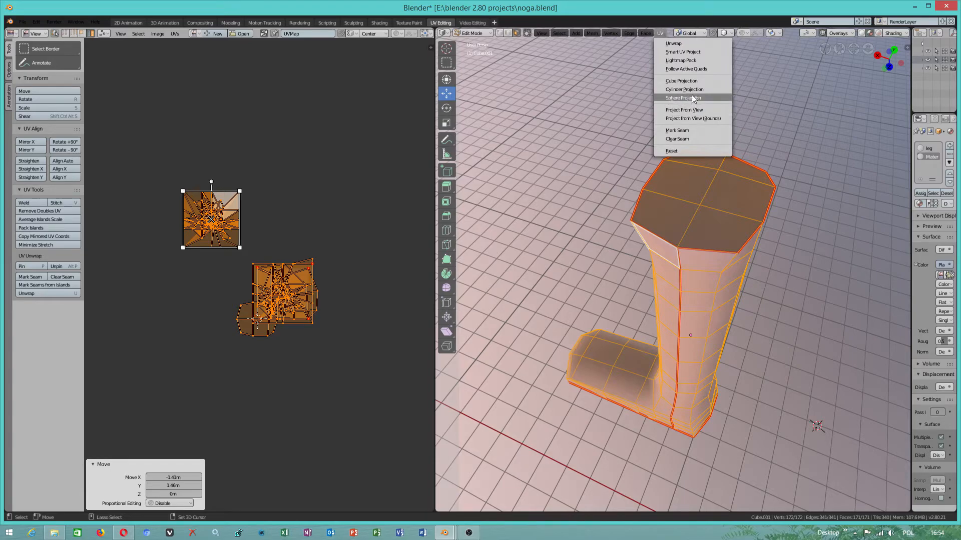
pyautogui.click(713, 43)
pyautogui.scroll(4, 269, 317)
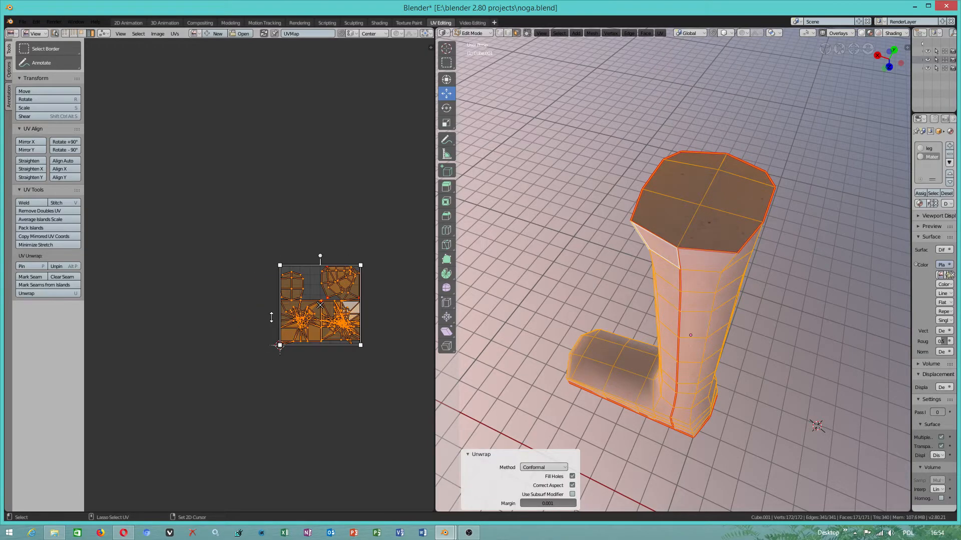
pyautogui.click(572, 478)
pyautogui.click(556, 467)
pyautogui.click(543, 450)
pyautogui.click(541, 465)
pyautogui.click(541, 458)
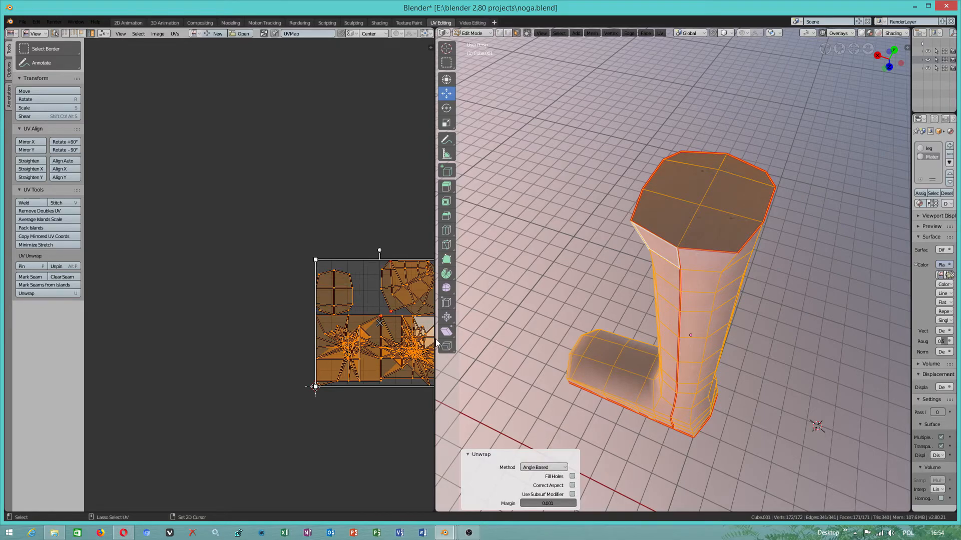
# - Reset the UVs of the whole leg mesh and unwrap it once more with the Angle Based method
pyautogui.moveTo(708, 267)
pyautogui.mouseDown(button='middle')
pyautogui.moveTo(888, 308)
pyautogui.moveTo(850, 280)
pyautogui.moveTo(671, 65)
pyautogui.mouseUp(button='middle')
pyautogui.click(660, 34)
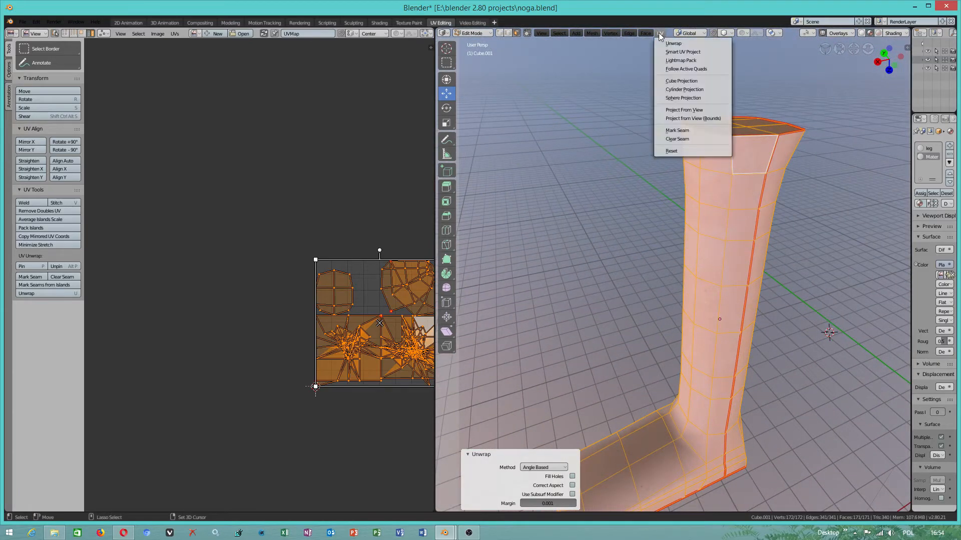
pyautogui.click(678, 152)
pyautogui.click(660, 33)
pyautogui.click(670, 44)
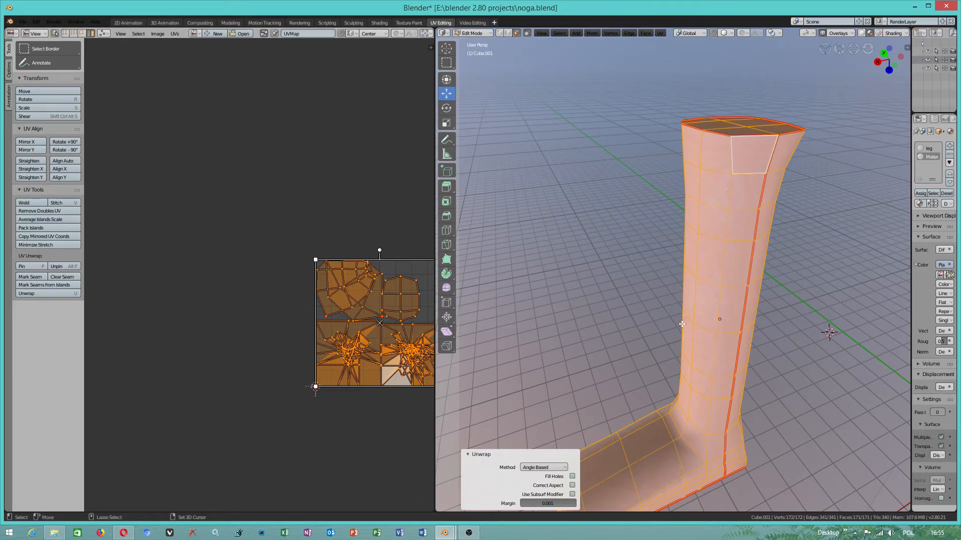
# - In edge selection, select the edge loop running around the ankle and mark it as a seam
pyautogui.moveTo(689, 388); pyautogui.dragTo(669, 178, button='middle')
pyautogui.click(508, 33)
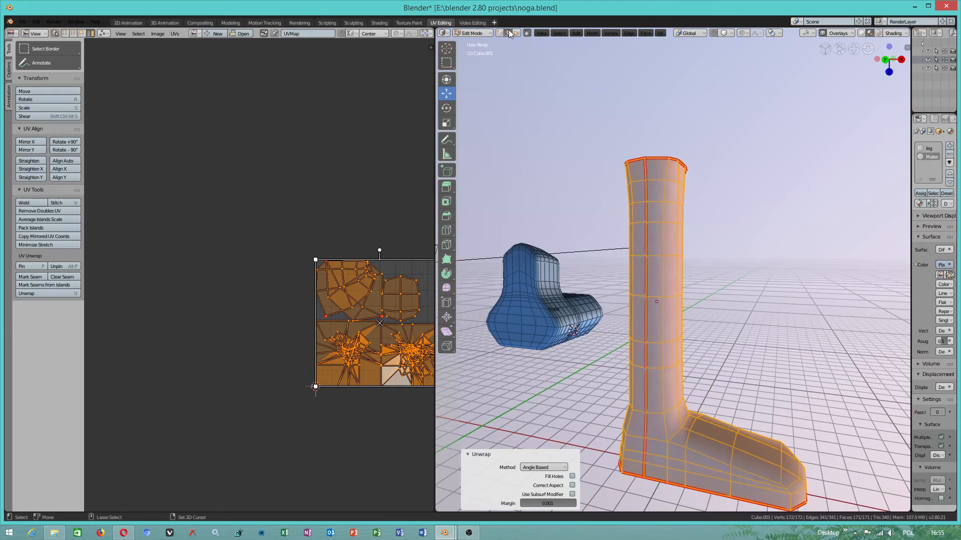
pyautogui.click(653, 433)
pyautogui.keyDown('shift'); pyautogui.click(669, 438); pyautogui.keyUp('shift')
pyautogui.keyDown('alt'); pyautogui.click(629, 436); pyautogui.keyUp('alt')
pyautogui.moveTo(698, 422); pyautogui.dragTo(841, 392, button='middle')
pyautogui.moveTo(607, 368); pyautogui.dragTo(729, 399, button='middle')
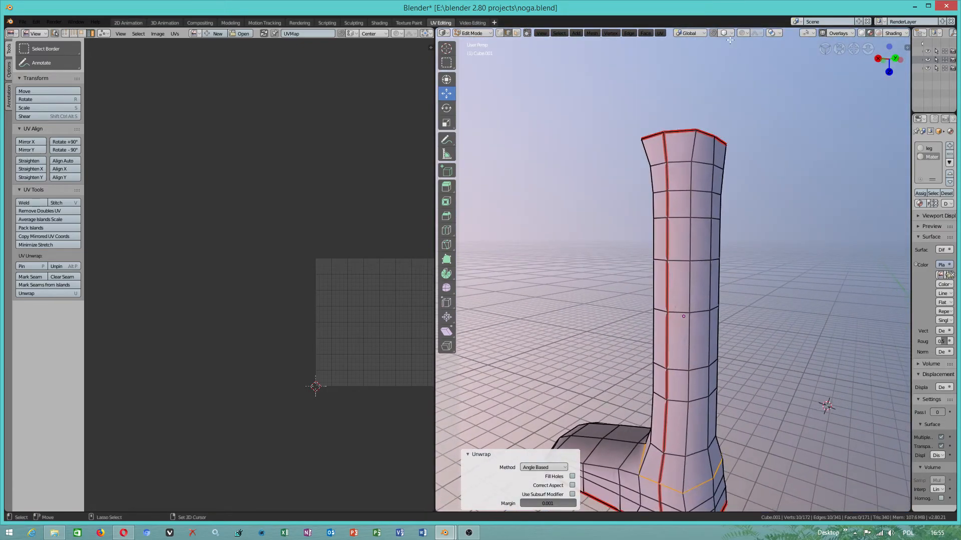
pyautogui.click(664, 33)
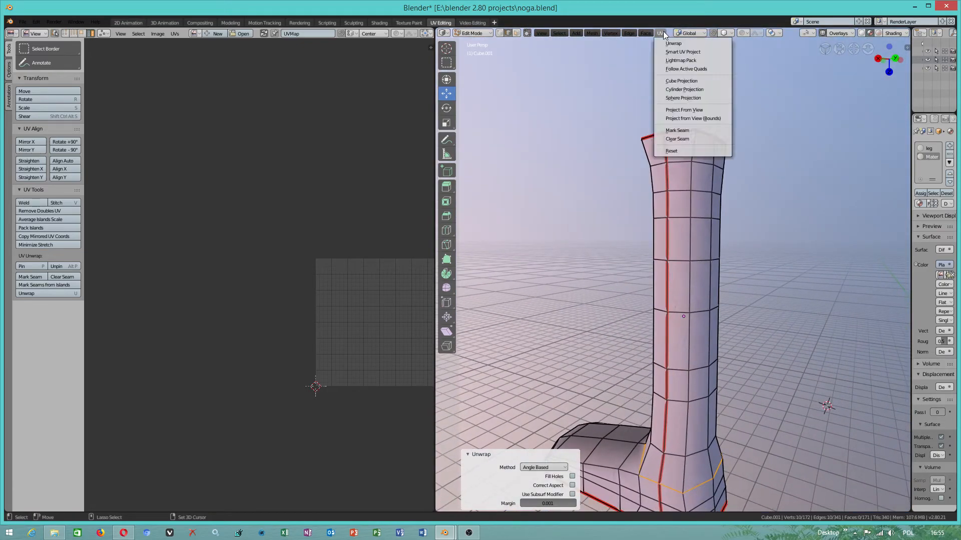
pyautogui.click(684, 130)
# - Switch to face selection, select the whole leg mesh and unwrap it using the new ankle seam
pyautogui.keyDown('shift'); pyautogui.moveTo(700, 374); pyautogui.dragTo(707, 293, button='middle'); pyautogui.keyUp('shift')
pyautogui.click(517, 32)
pyautogui.click(697, 136)
pyautogui.press('ctrl+KP_Subtract')
pyautogui.click(700, 137)
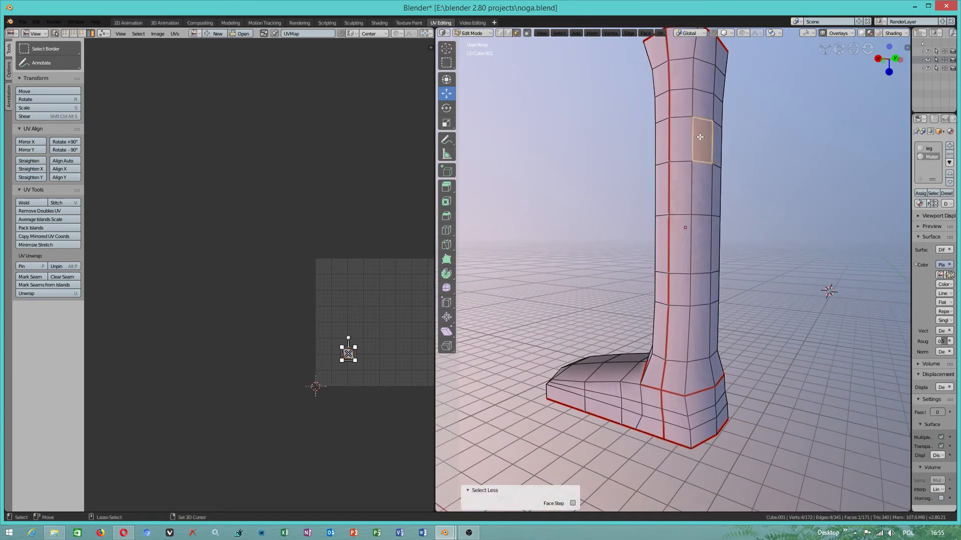
pyautogui.press('a')
pyautogui.click(660, 33)
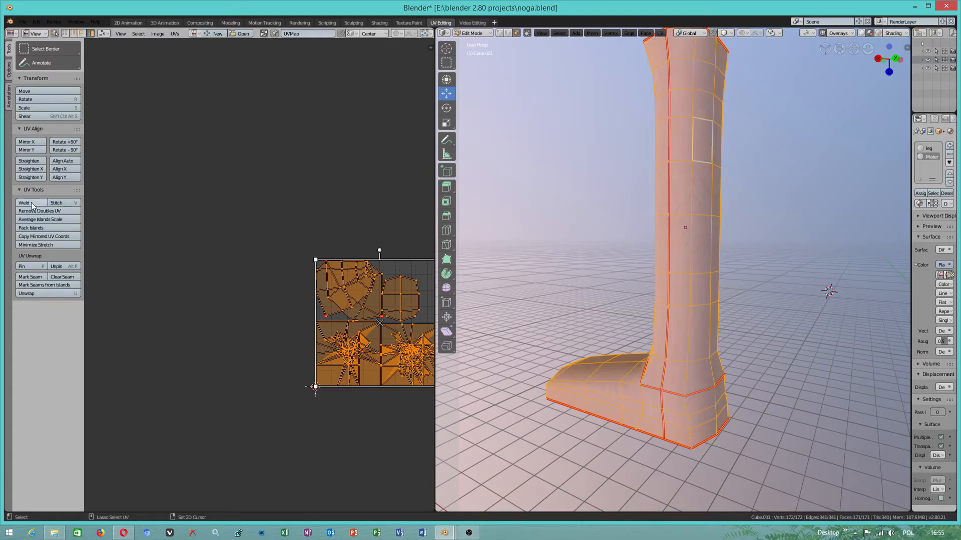
pyautogui.click(32, 293)
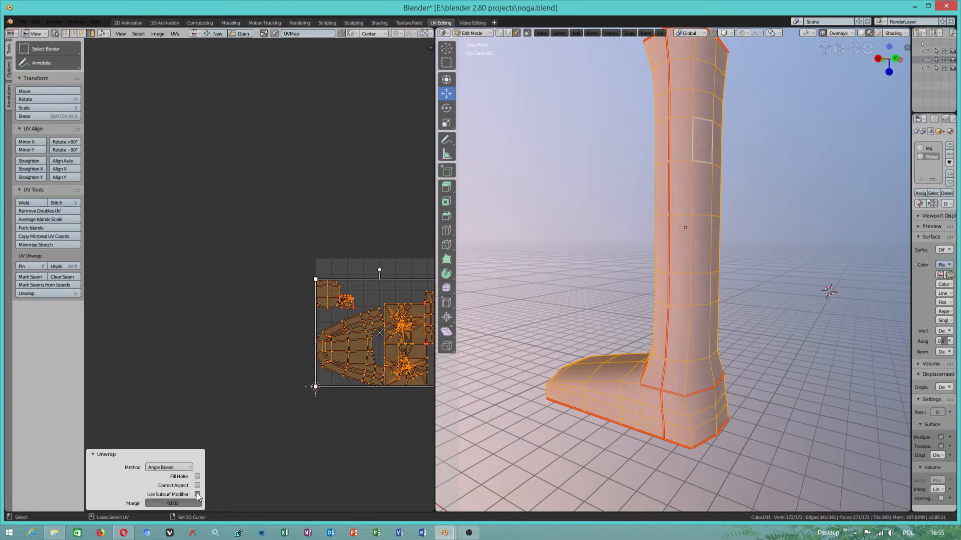
# - Select the upper tangled square UV island and move it -19.9 cm along X and 35.2 cm along Y
pyautogui.click(349, 347)
pyautogui.click(403, 340)
pyautogui.moveTo(404, 326); pyautogui.dragTo(379, 280)
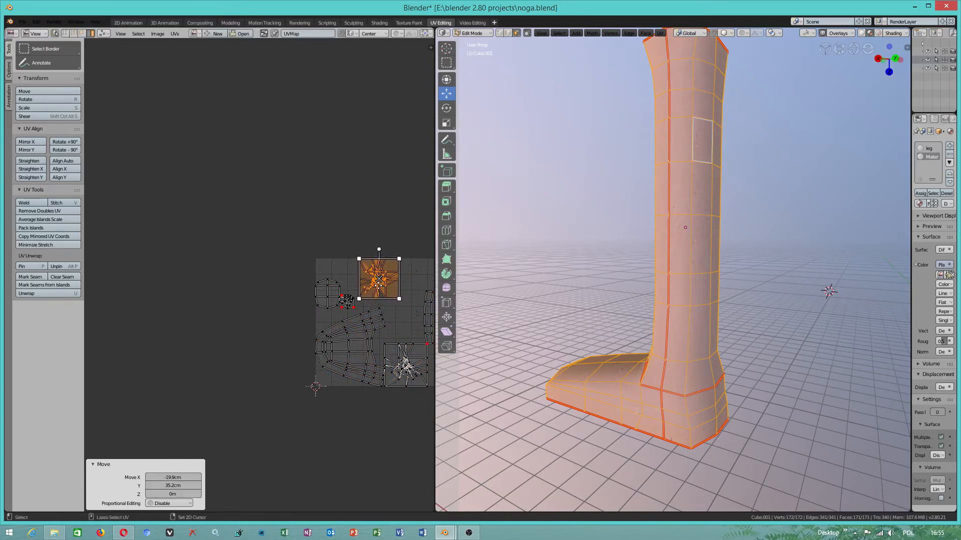
pyautogui.scroll(2, 381, 295)
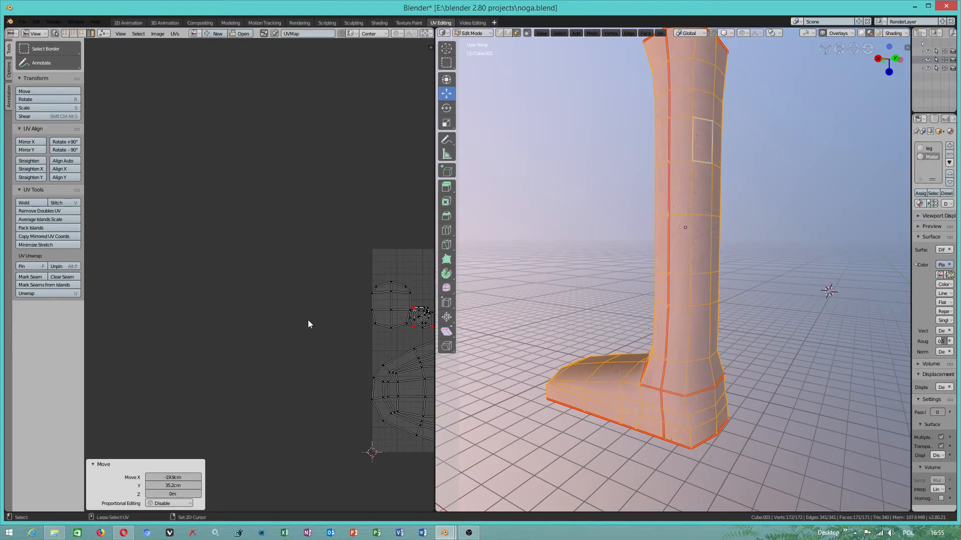
pyautogui.scroll(-4, 197, 318)
pyautogui.moveTo(197, 318); pyautogui.dragTo(172, 316, button='middle')
# - Select all faces of the leg mesh in the 3D view and open the UV mapping operations for them
pyautogui.click(647, 372)
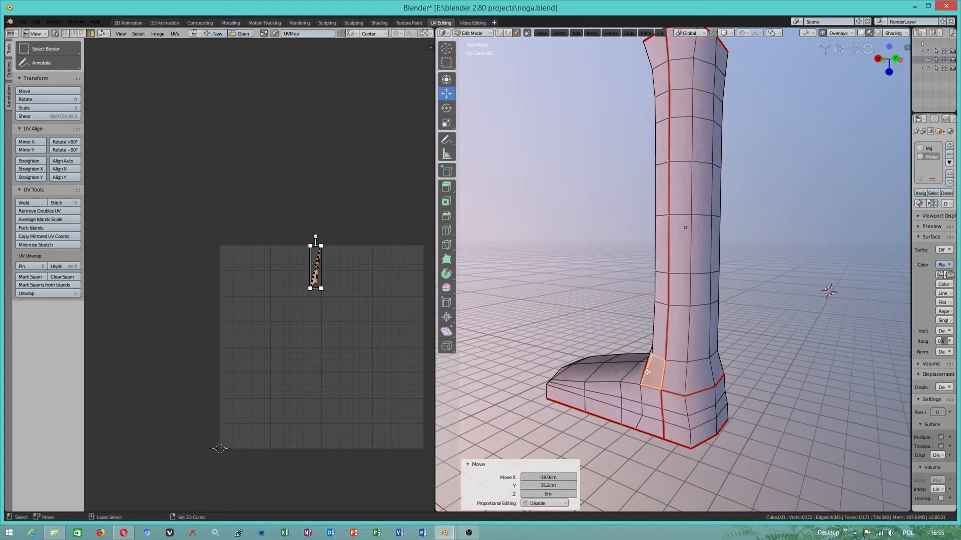
pyautogui.press('a')
pyautogui.moveTo(624, 305); pyautogui.dragTo(664, 255, button='middle')
pyautogui.click(661, 33)
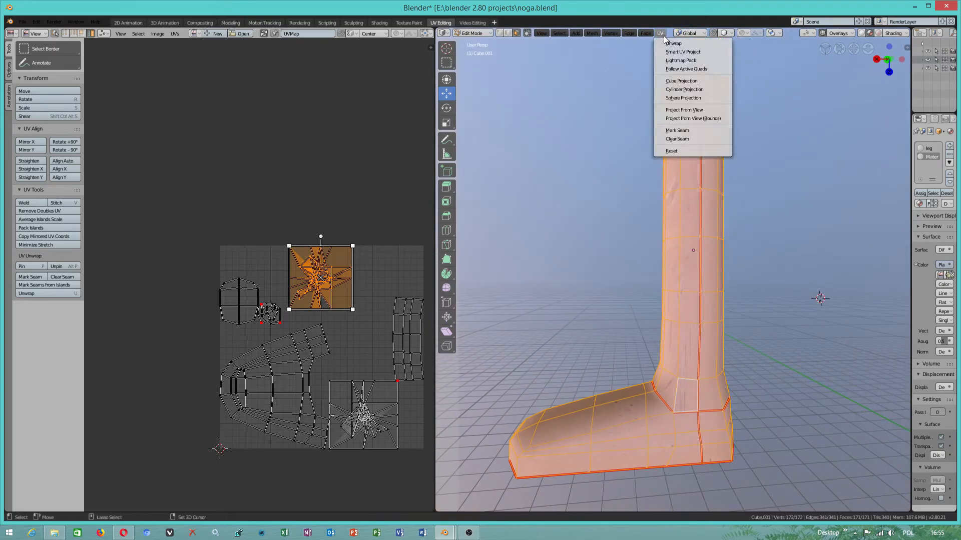
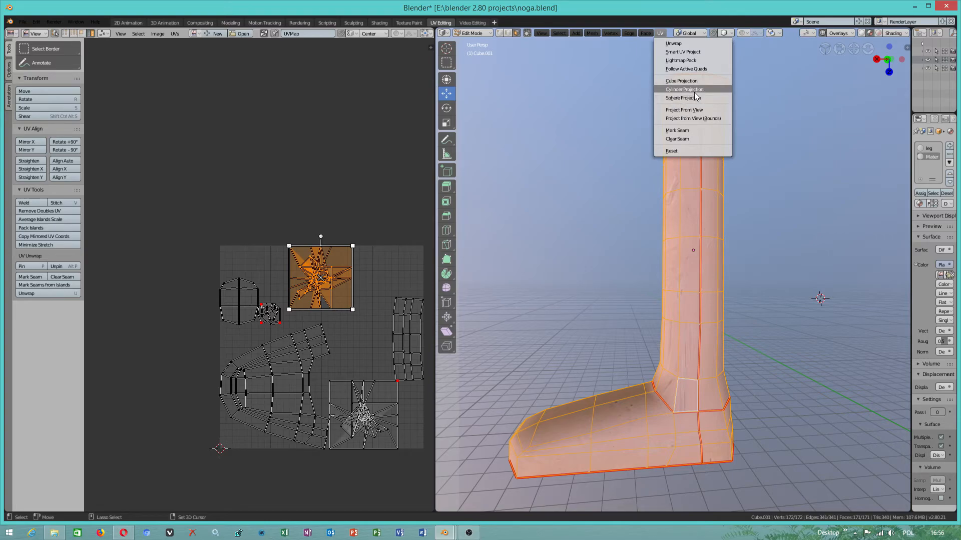
# - Apply a Cylinder Projection to the whole leg mesh, and unwrap it again from the opposite side view
pyautogui.click(694, 89)
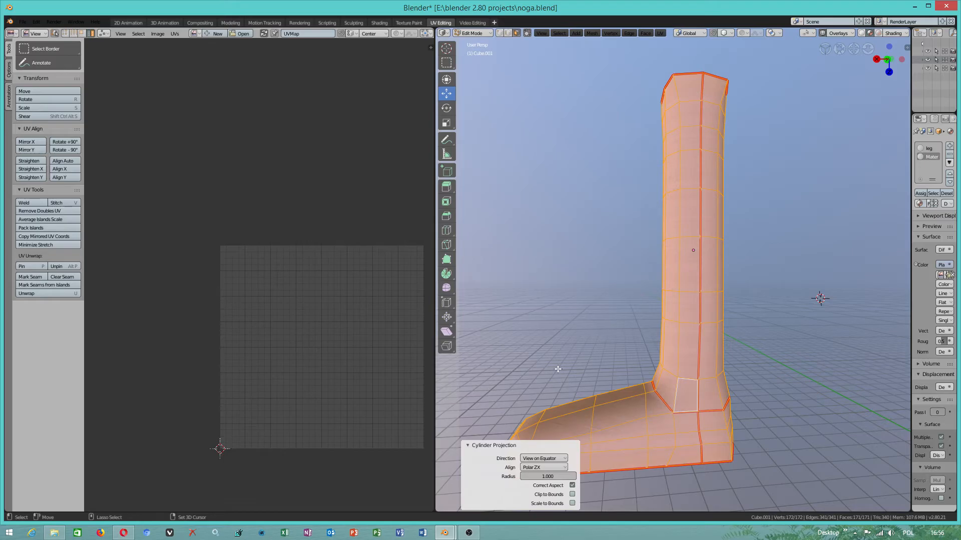
pyautogui.moveTo(790, 326); pyautogui.dragTo(585, 339, button='middle')
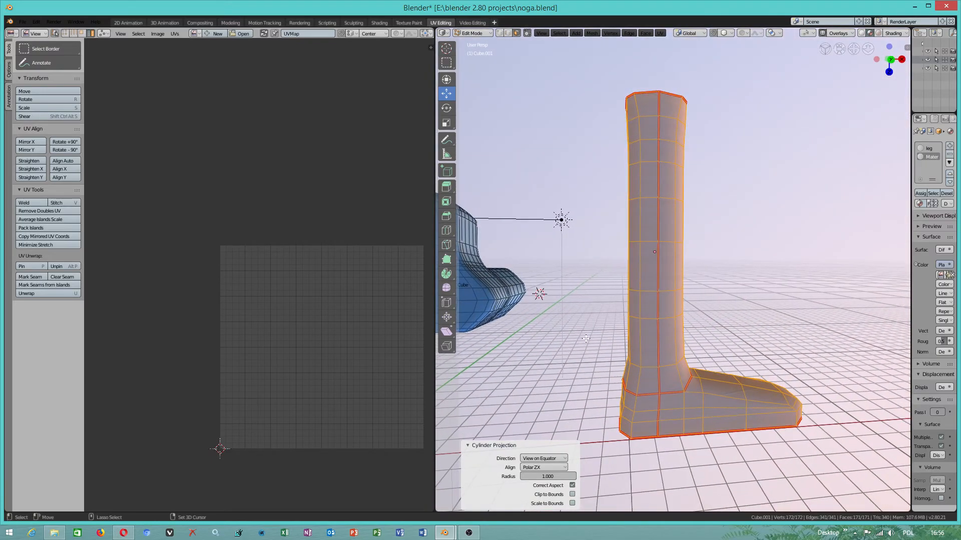
pyautogui.click(661, 34)
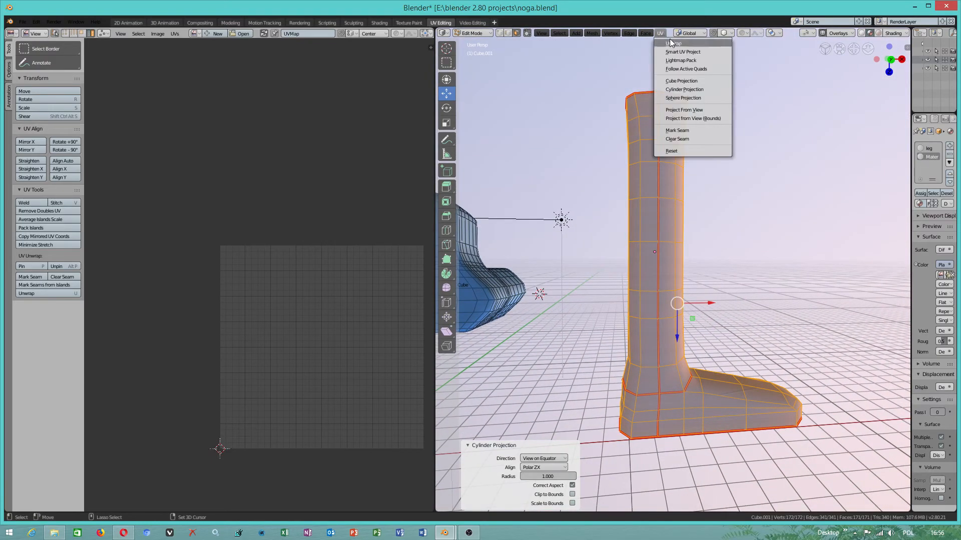
pyautogui.click(670, 44)
pyautogui.scroll(-5, 305, 320)
pyautogui.scroll(-3, 292, 324)
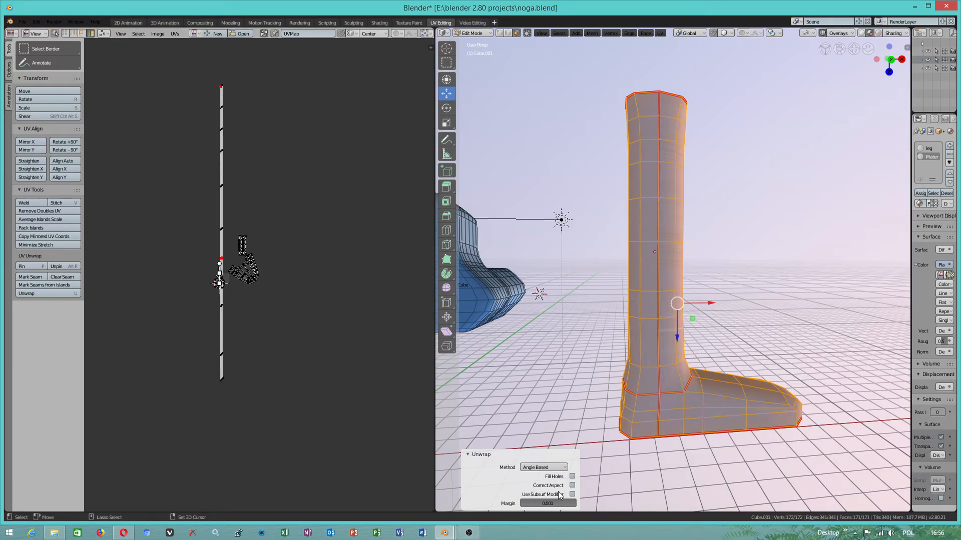
# - Reset the UVs of the whole leg mesh and unwrap it again
pyautogui.click(660, 33)
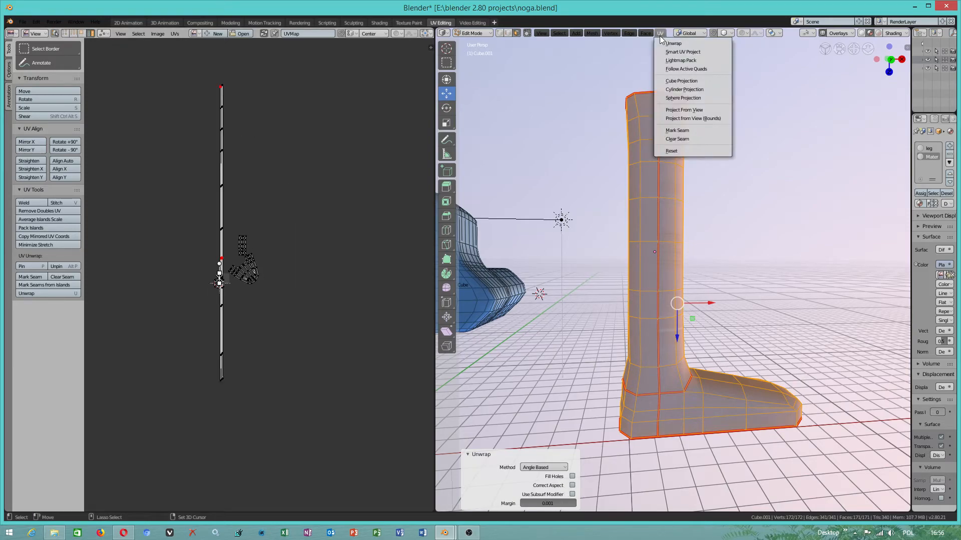
pyautogui.click(682, 151)
pyautogui.scroll(9, 220, 275)
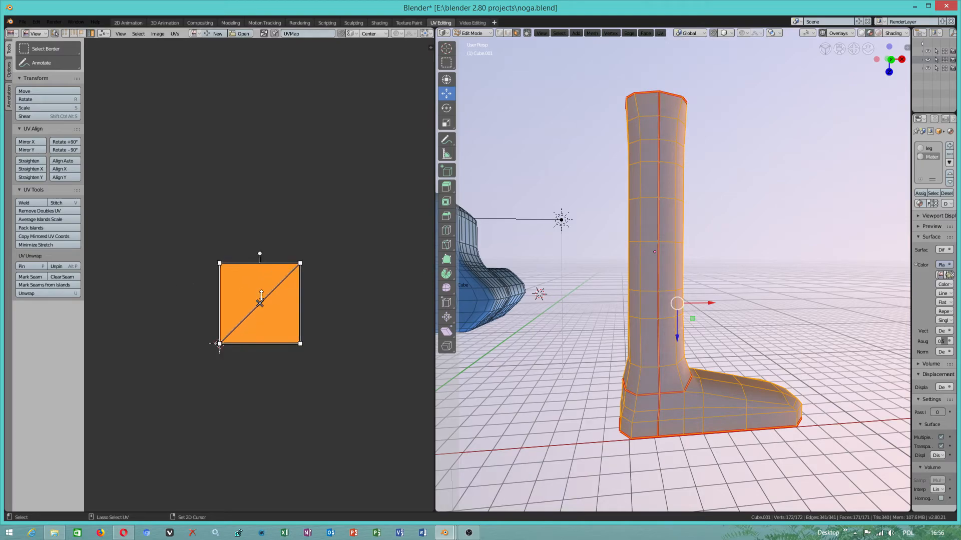
pyautogui.click(661, 33)
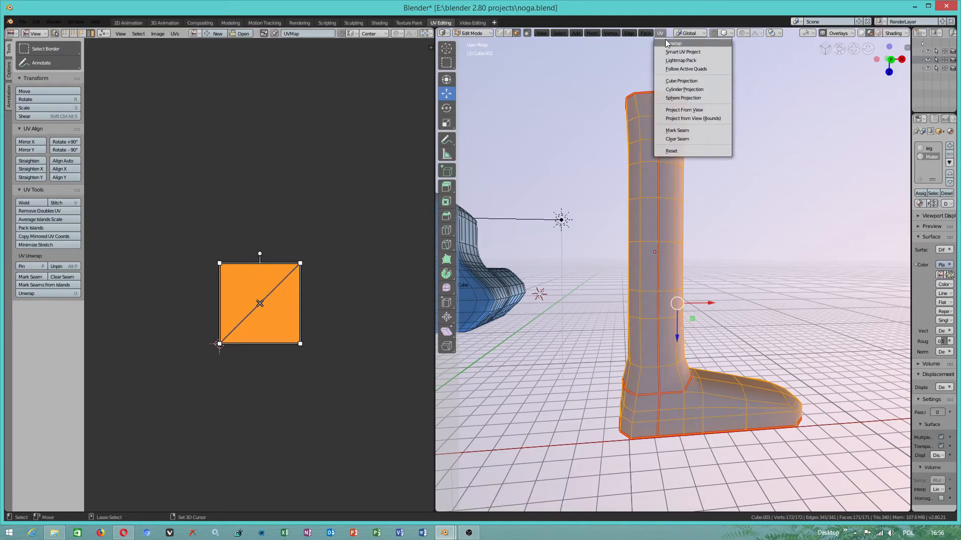
pyautogui.click(671, 42)
pyautogui.scroll(-3, 312, 265)
# - Move the small tangled UV island -1.13 m in X and 3.08 m in Y, and the narrow strip island -89.3 cm and -44.6 cm
pyautogui.press('l')
pyautogui.press('l')
pyautogui.moveTo(242, 287); pyautogui.dragTo(197, 164)
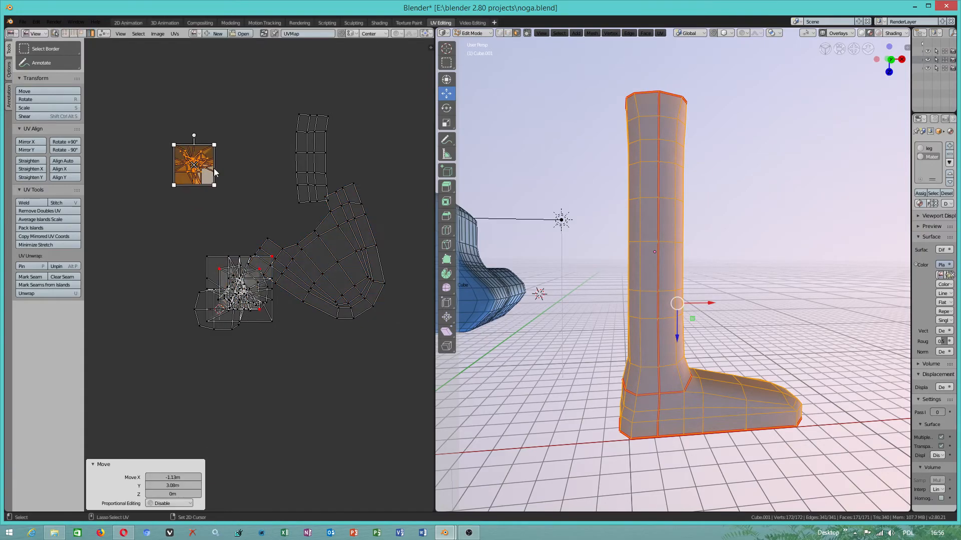
pyautogui.click(309, 163)
pyautogui.moveTo(313, 160); pyautogui.dragTo(277, 178)
# - Try to untangle the small square UV island with Remove Doubles UV at merge distance 0.020 and Minimize Stretch
pyautogui.click(194, 167)
pyautogui.scroll(2, 192, 166)
pyautogui.scroll(-1, 179, 103)
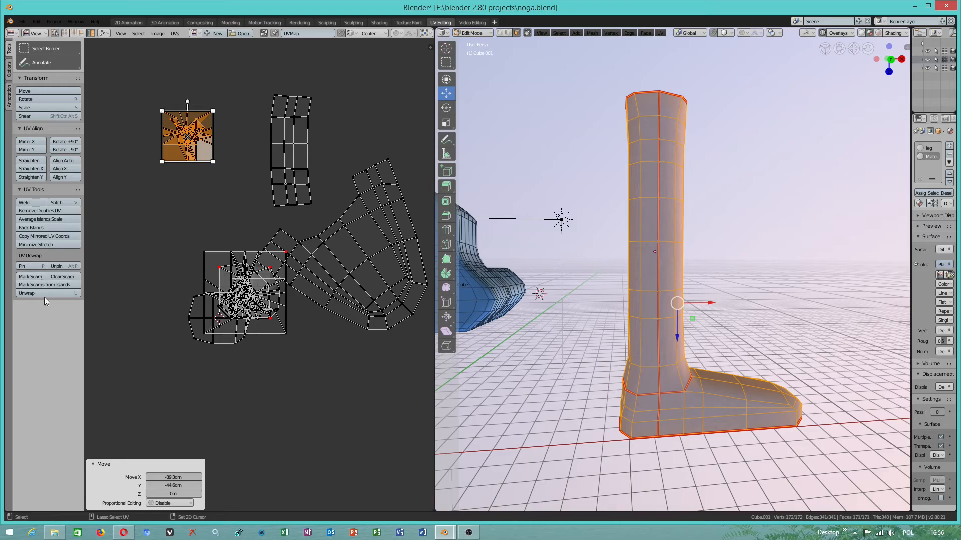
pyautogui.click(45, 220)
pyautogui.click(48, 211)
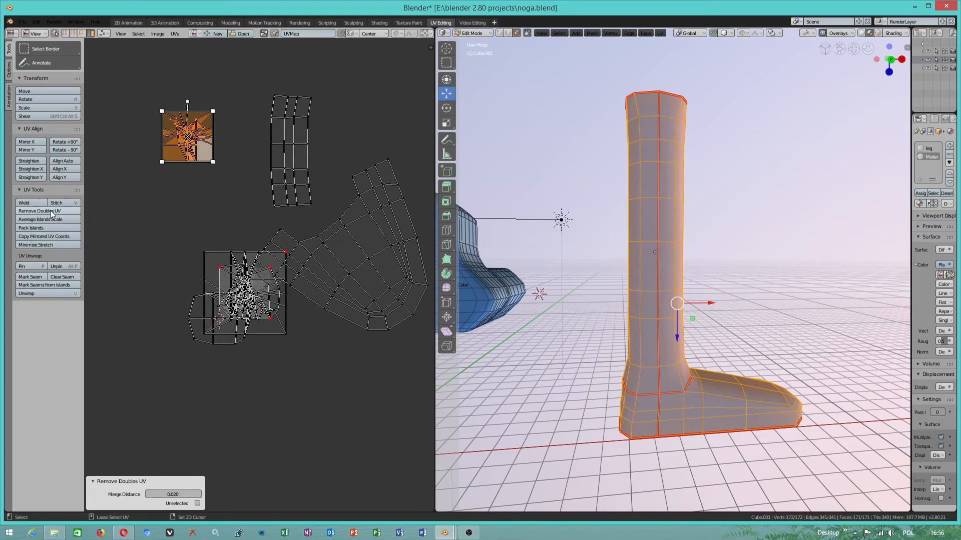
pyautogui.click(46, 245)
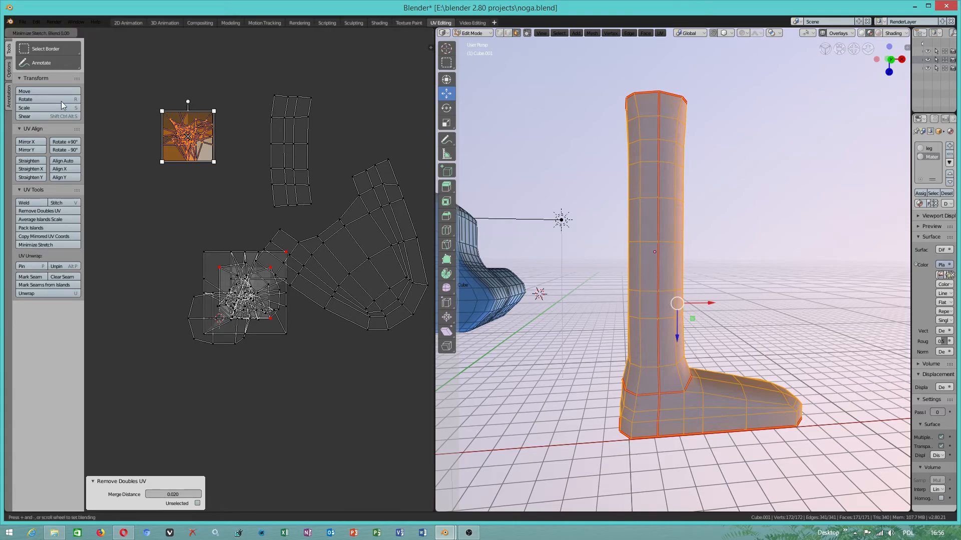
pyautogui.click(190, 140)
# - Move the rounded UV island -1.12 m in X and -63 cm in Y, and the large tangled island -1.66 m and 87.6 cm
pyautogui.click(220, 316)
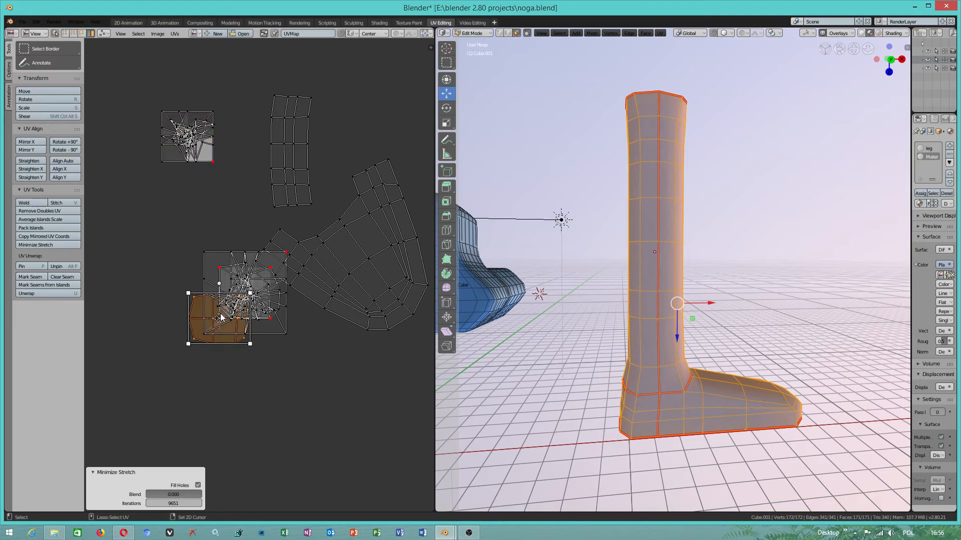
pyautogui.press('g')
pyautogui.click(161, 350)
pyautogui.click(221, 283)
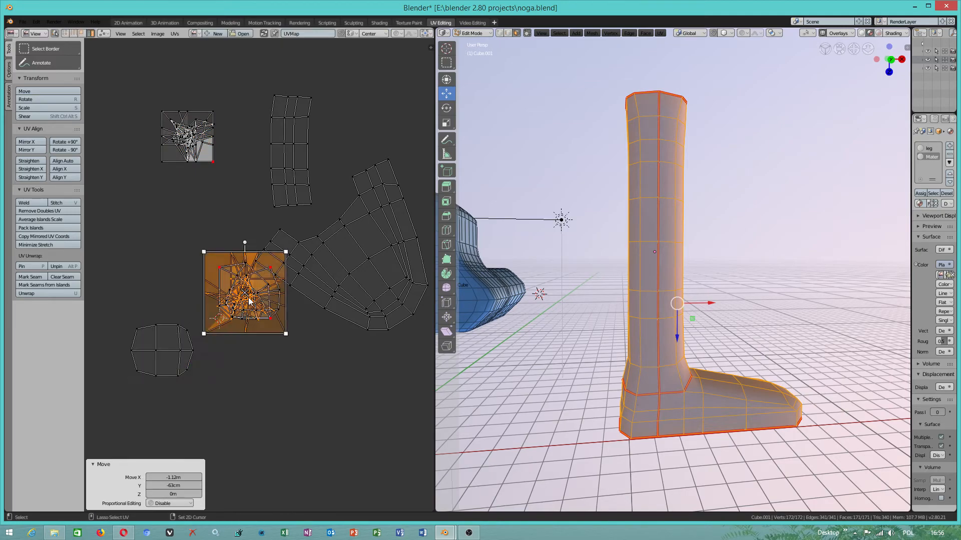
pyautogui.press('g')
pyautogui.click(170, 256)
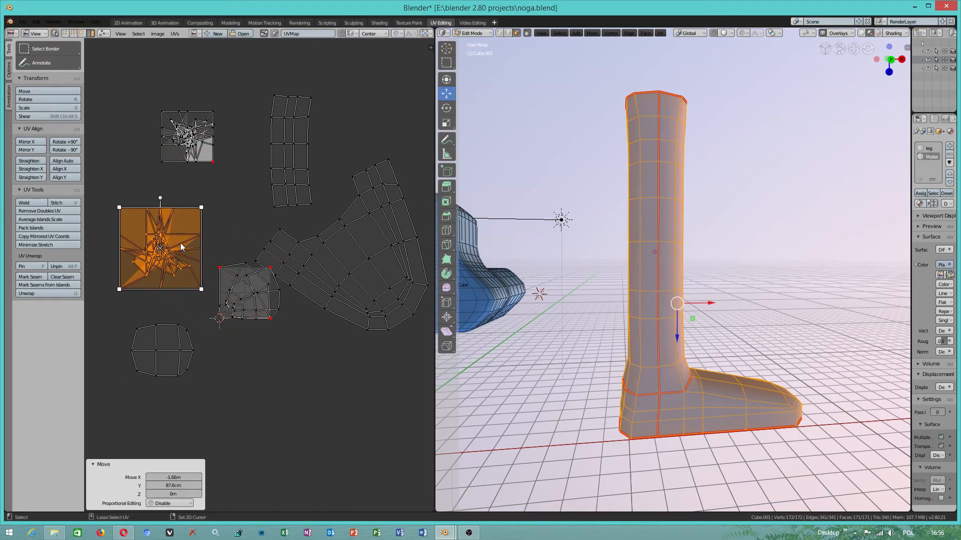
# - Move the folded UV island at the grid -3.94 cm in X and -59.1 cm in Y
pyautogui.click(243, 285)
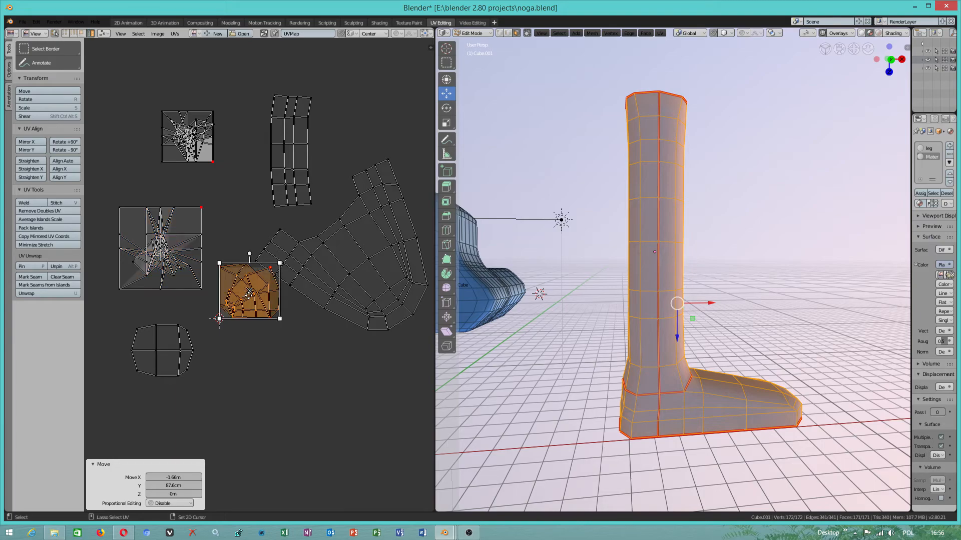
pyautogui.press('g')
pyautogui.click(248, 323)
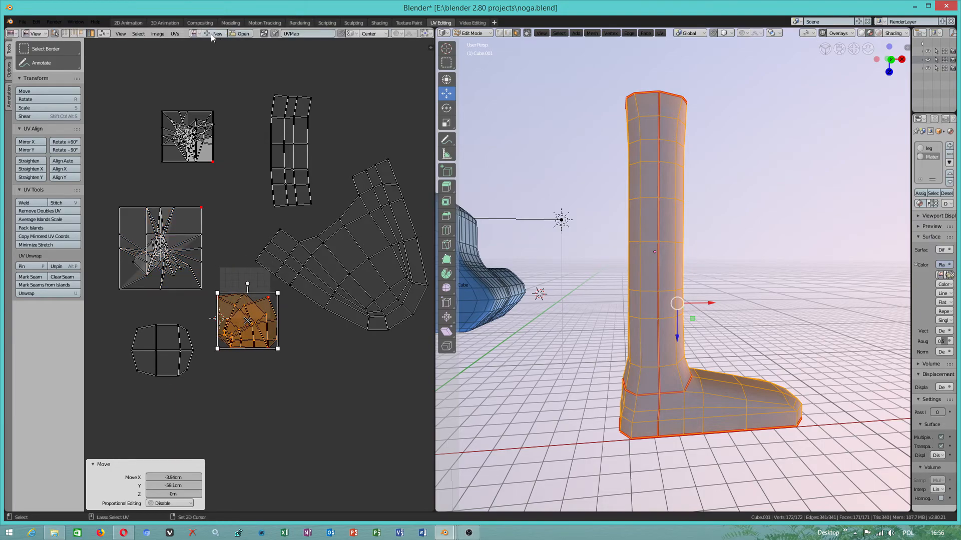
# - Unpin the vertices of the folded island, the large tangled island and the small tangled island
pyautogui.click(180, 35)
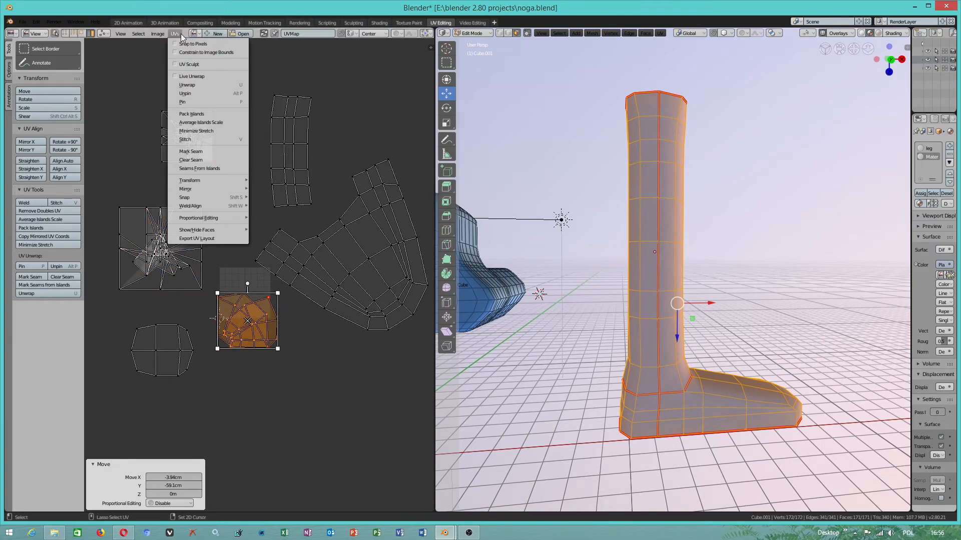
pyautogui.click(194, 93)
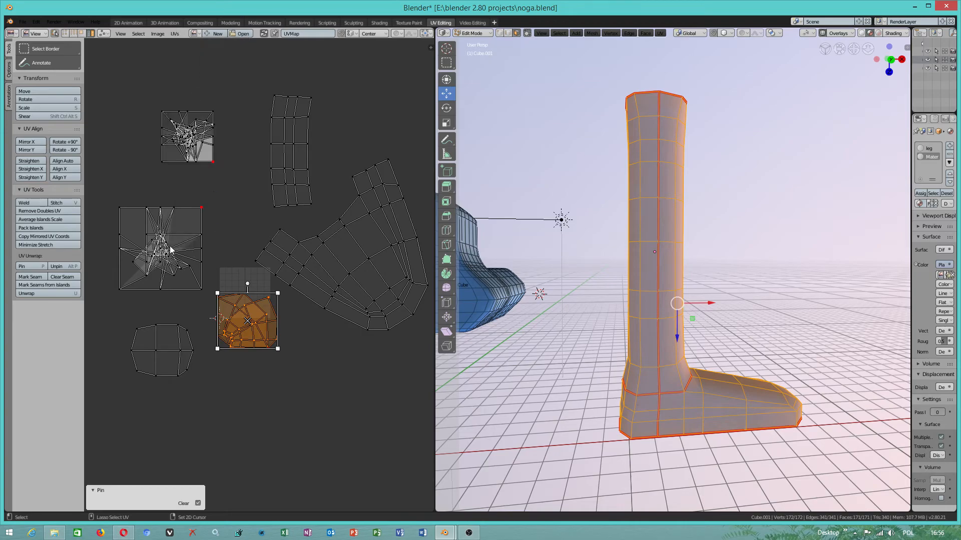
pyautogui.click(168, 241)
pyautogui.click(177, 34)
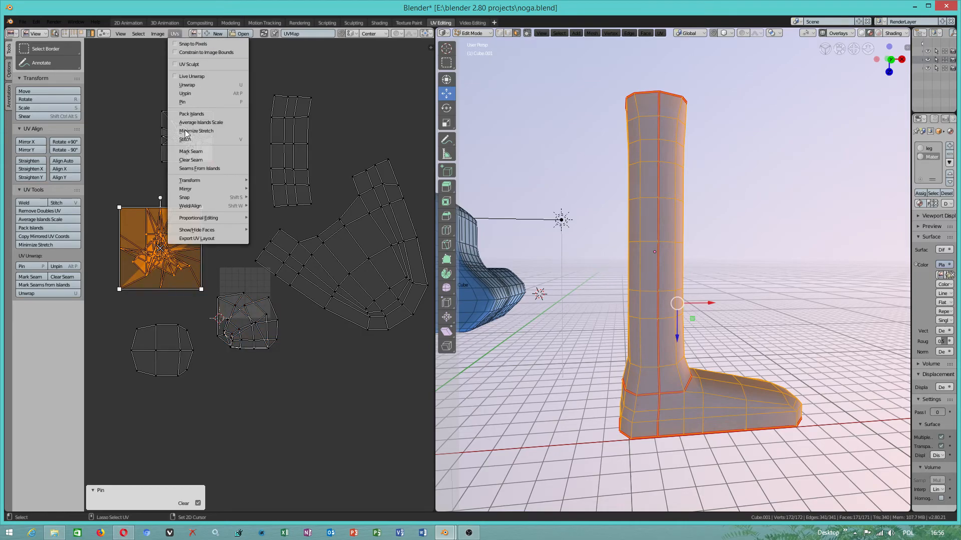
pyautogui.click(195, 100)
pyautogui.click(200, 145)
pyautogui.click(176, 34)
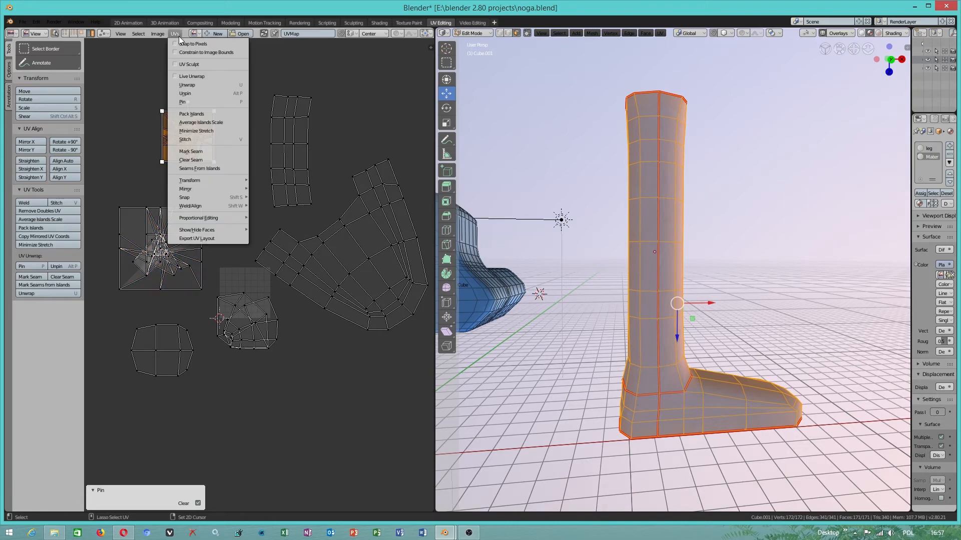
pyautogui.click(191, 93)
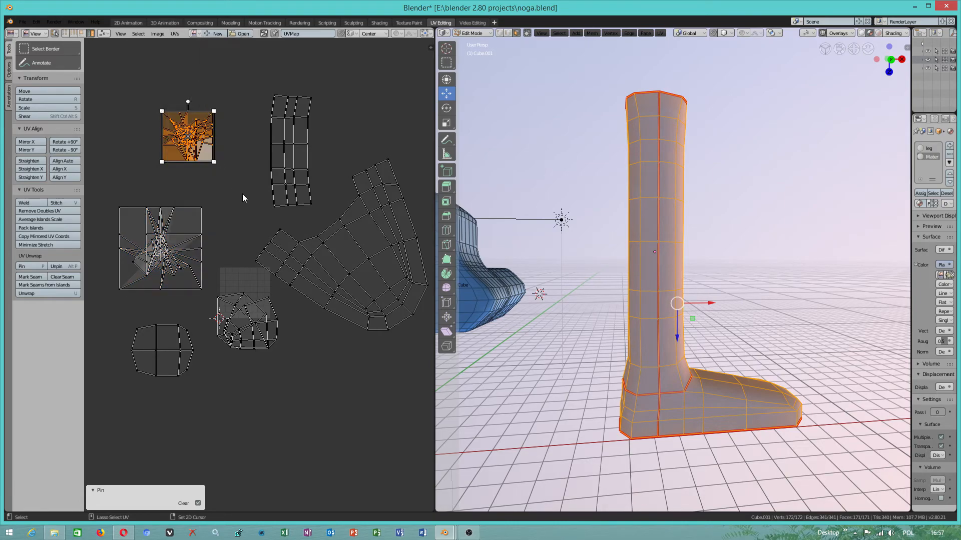
# - Select all UV islands and unwrap the whole leg mesh again with its pins cleared
pyautogui.click(316, 198)
pyautogui.click(263, 335)
pyautogui.keyDown('shift'); pyautogui.click(179, 353); pyautogui.keyUp('shift')
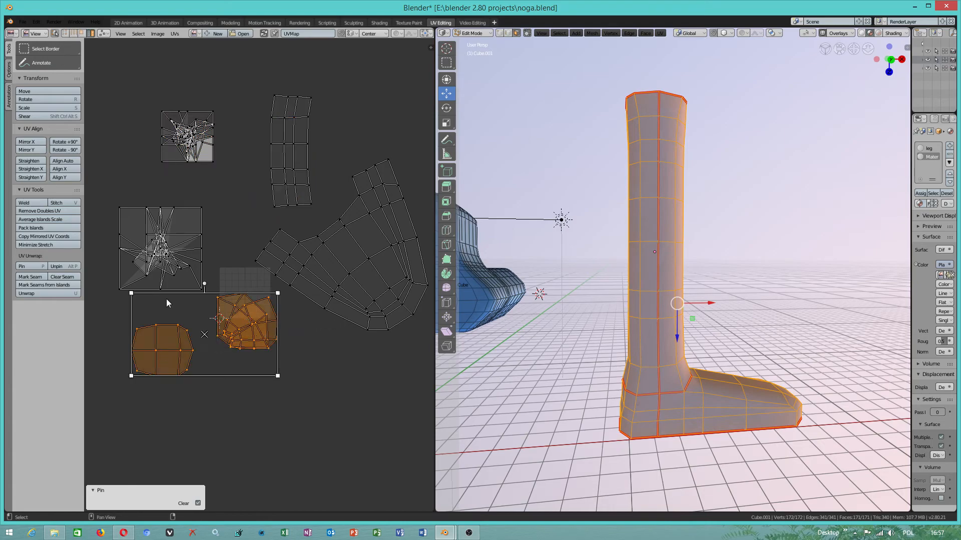
pyautogui.keyDown('shift'); pyautogui.click(162, 263); pyautogui.keyUp('shift')
pyautogui.keyDown('shift'); pyautogui.click(280, 247); pyautogui.keyUp('shift')
pyautogui.keyDown('shift'); pyautogui.click(292, 146); pyautogui.keyUp('shift')
pyautogui.keyDown('shift'); pyautogui.click(196, 140); pyautogui.keyUp('shift')
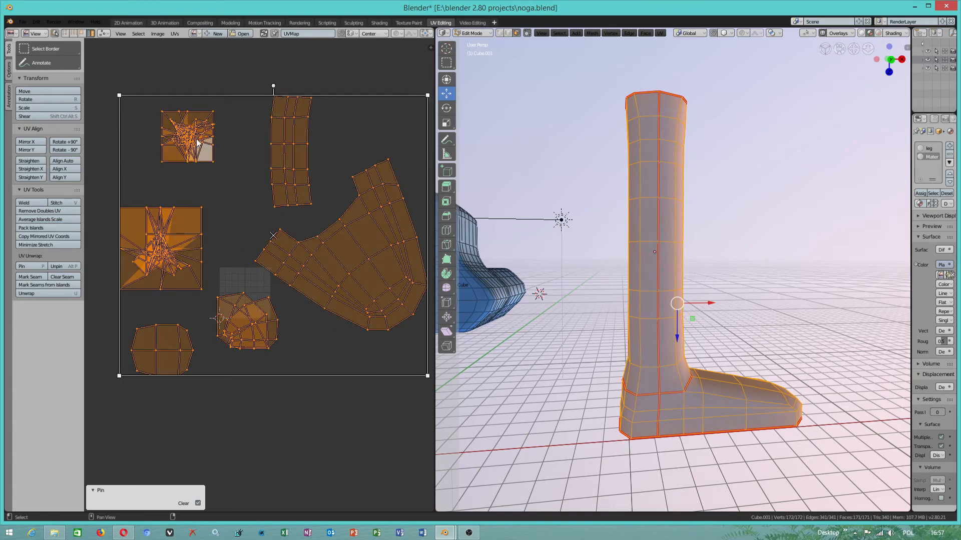
pyautogui.click(660, 33)
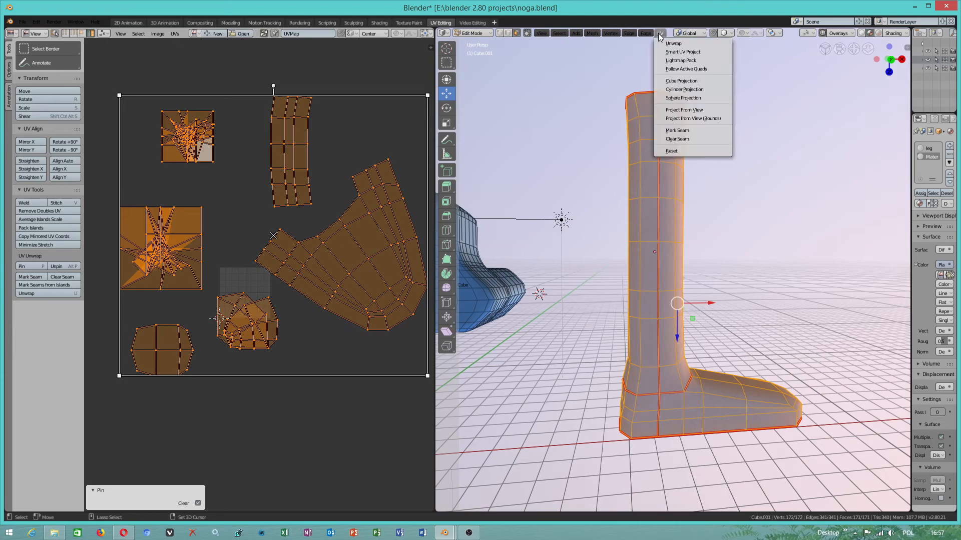
pyautogui.click(668, 43)
pyautogui.scroll(6, 331, 339)
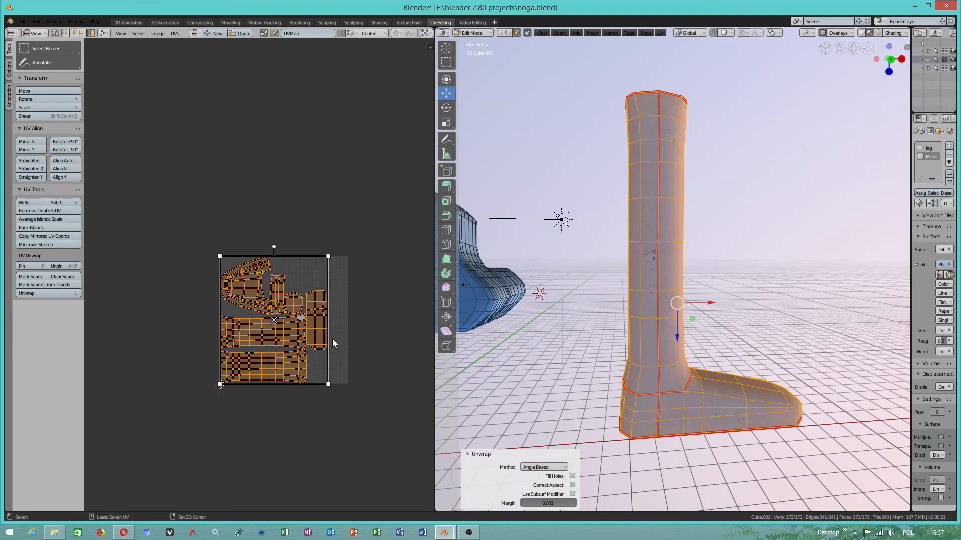
# - Enlarge the whole UV layout, scaling it 1.671 along Y, 1.567 along X, further along X, and 1.261 along Y
pyautogui.click(176, 33)
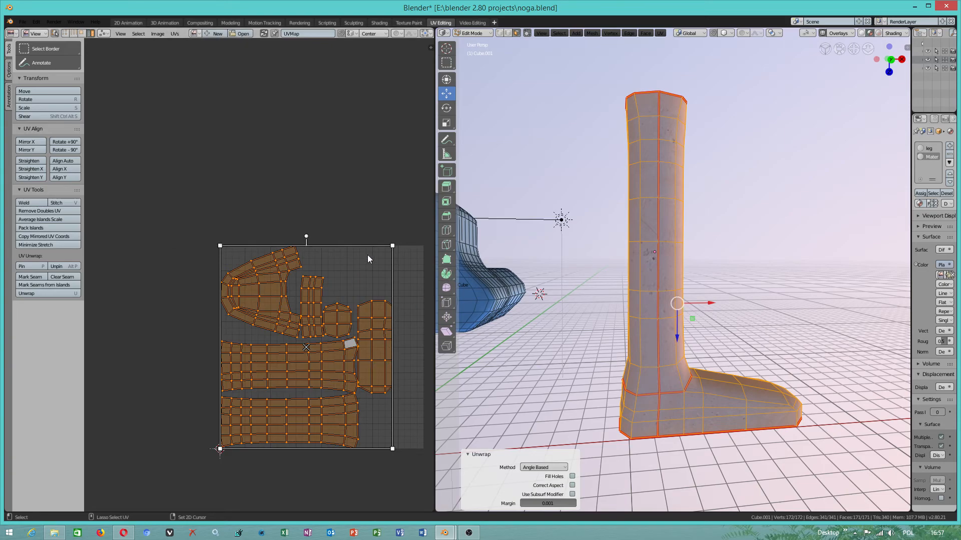
pyautogui.moveTo(263, 242); pyautogui.dragTo(262, 109)
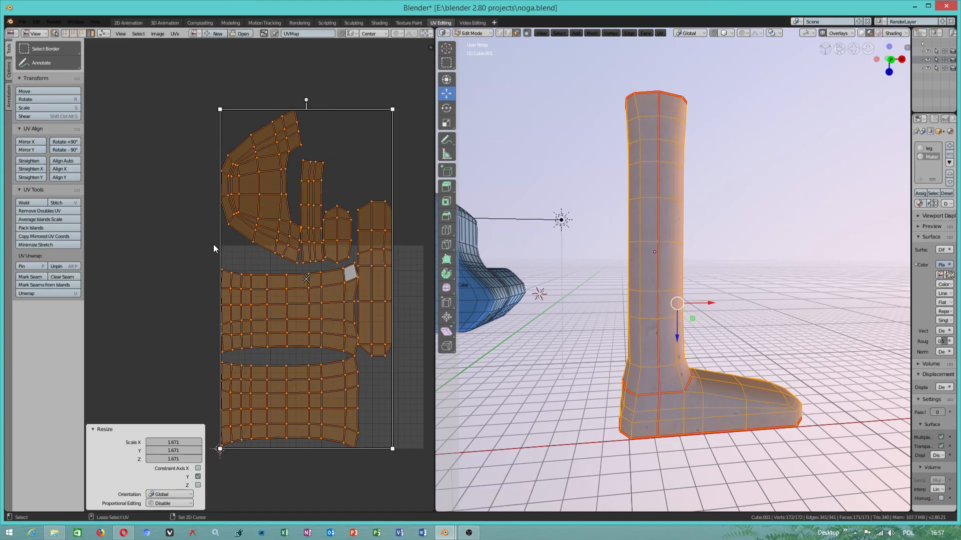
pyautogui.moveTo(221, 242); pyautogui.dragTo(122, 243)
pyautogui.scroll(-2, 264, 293)
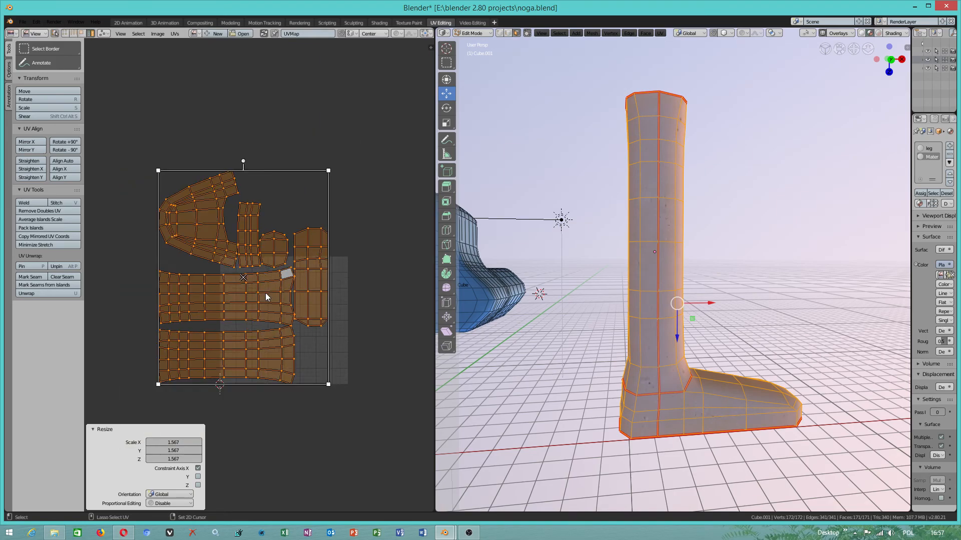
pyautogui.moveTo(331, 309); pyautogui.dragTo(418, 310)
pyautogui.moveTo(335, 389); pyautogui.dragTo(326, 422)
pyautogui.scroll(-2, 326, 427)
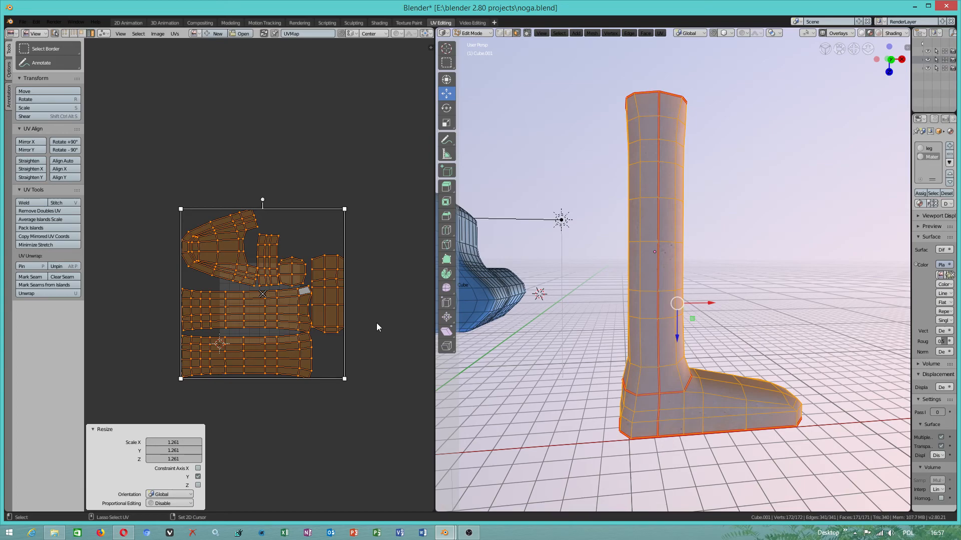
# - Inspect the leg from the front and check its UV islands by selecting them individually, ending with the curved foot island
pyautogui.moveTo(630, 316)
pyautogui.mouseDown(button='middle')
pyautogui.moveTo(675, 314)
pyautogui.moveTo(640, 313)
pyautogui.mouseUp(button='middle')
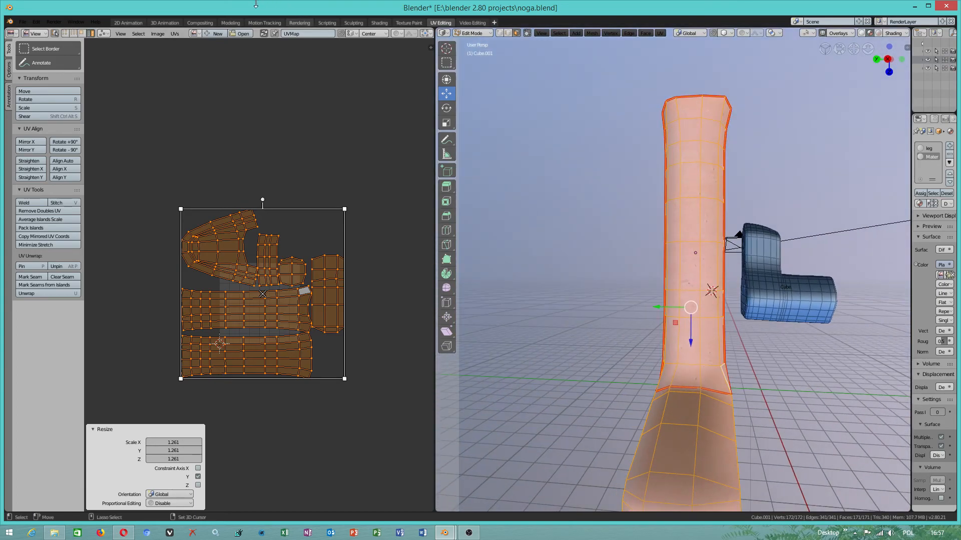
pyautogui.click(170, 33)
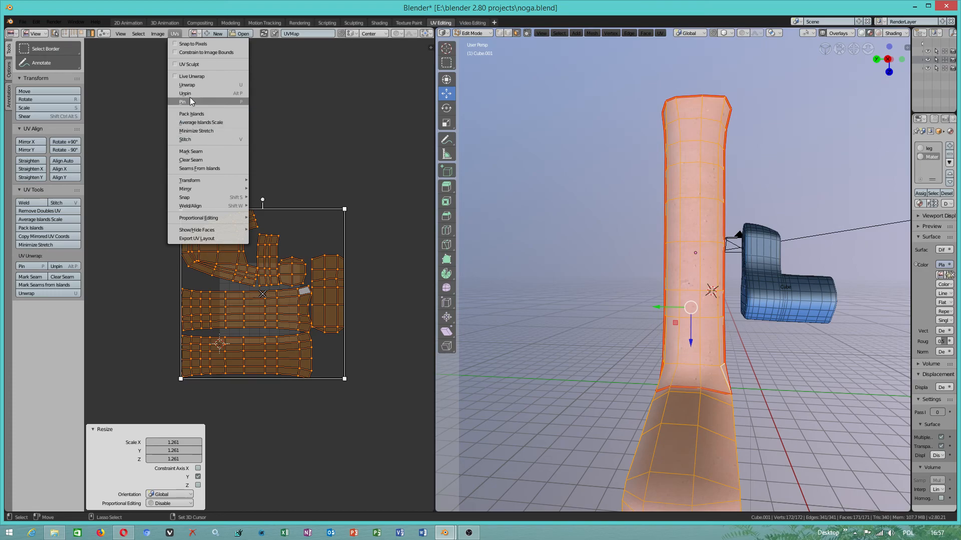
pyautogui.click(405, 297)
pyautogui.click(230, 251)
pyautogui.click(285, 294)
pyautogui.click(256, 354)
pyautogui.click(352, 306)
pyautogui.click(218, 241)
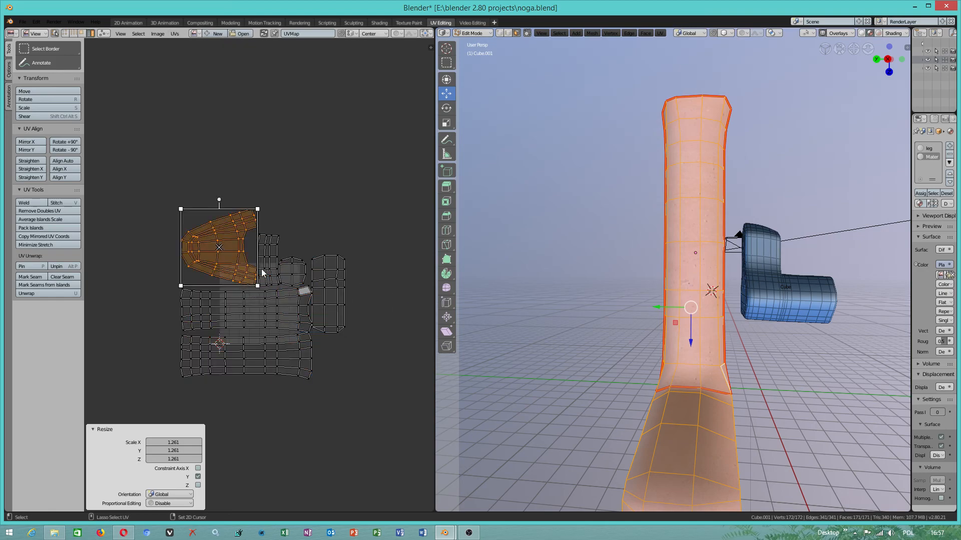
pyautogui.scroll(1, 283, 275)
pyautogui.click(468, 533)
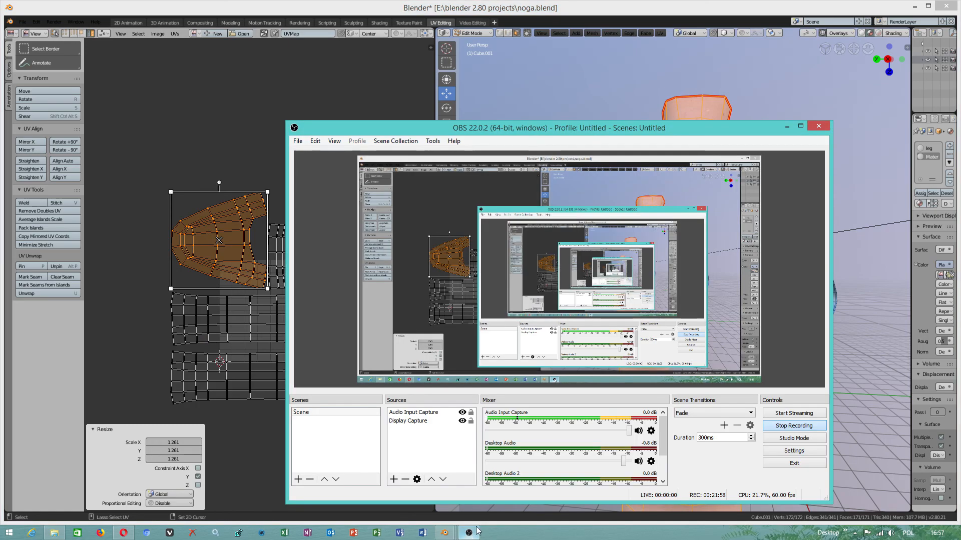